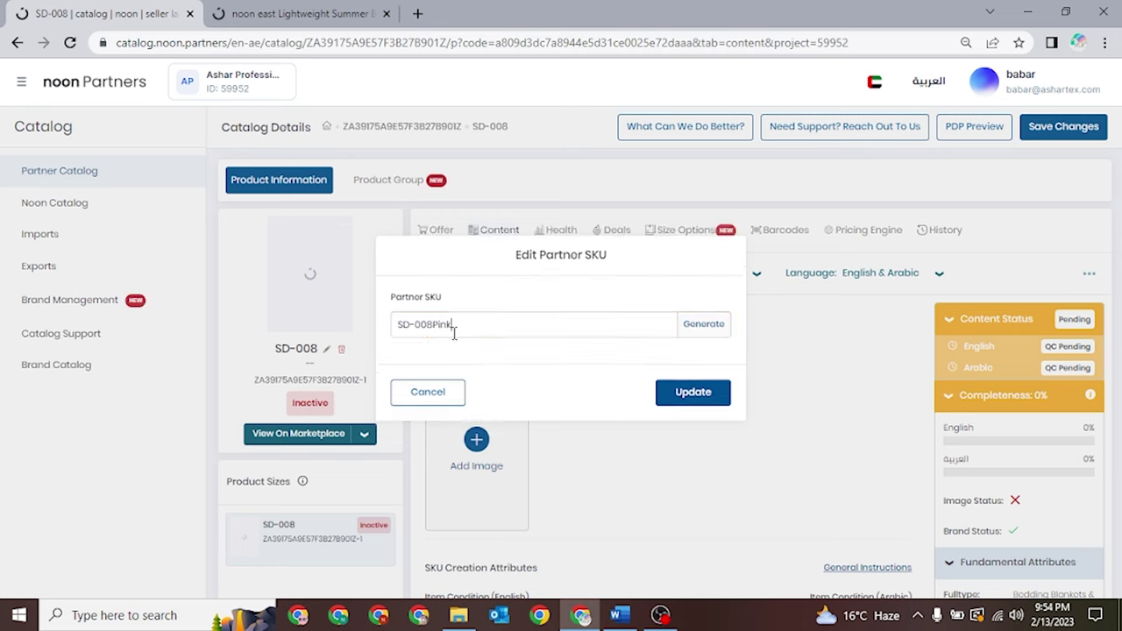
Update the partner SKU to SD-008Pink
{"action": "left_click", "coordinate": [683, 405]}
Choose image 05 from the Pink folder under noon ashar store, images, SD-008 on drive D as the first product image
{"action": "scroll", "coordinate": [516, 383], "scroll_direction": "down", "scroll_amount": 1}
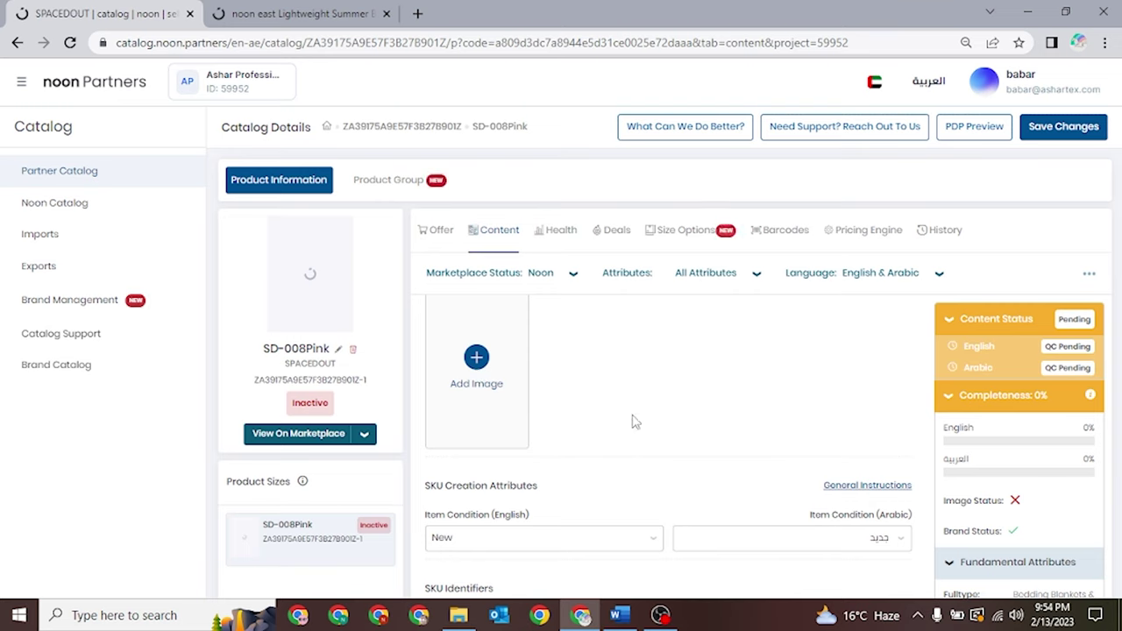
{"action": "left_click", "coordinate": [478, 359]}
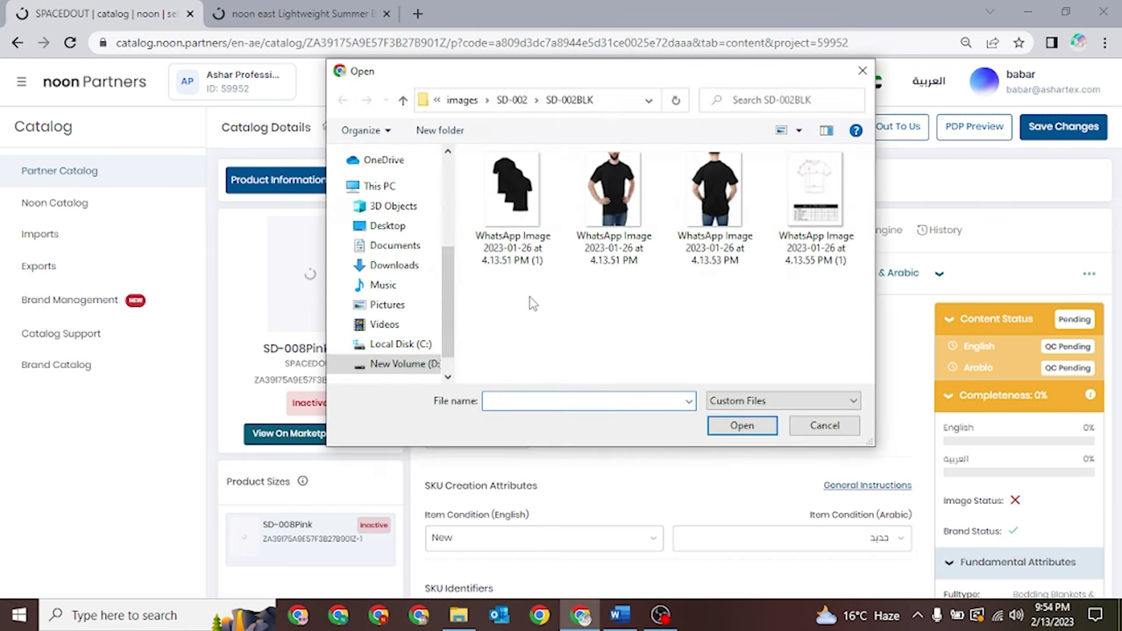
{"action": "left_click", "coordinate": [390, 363]}
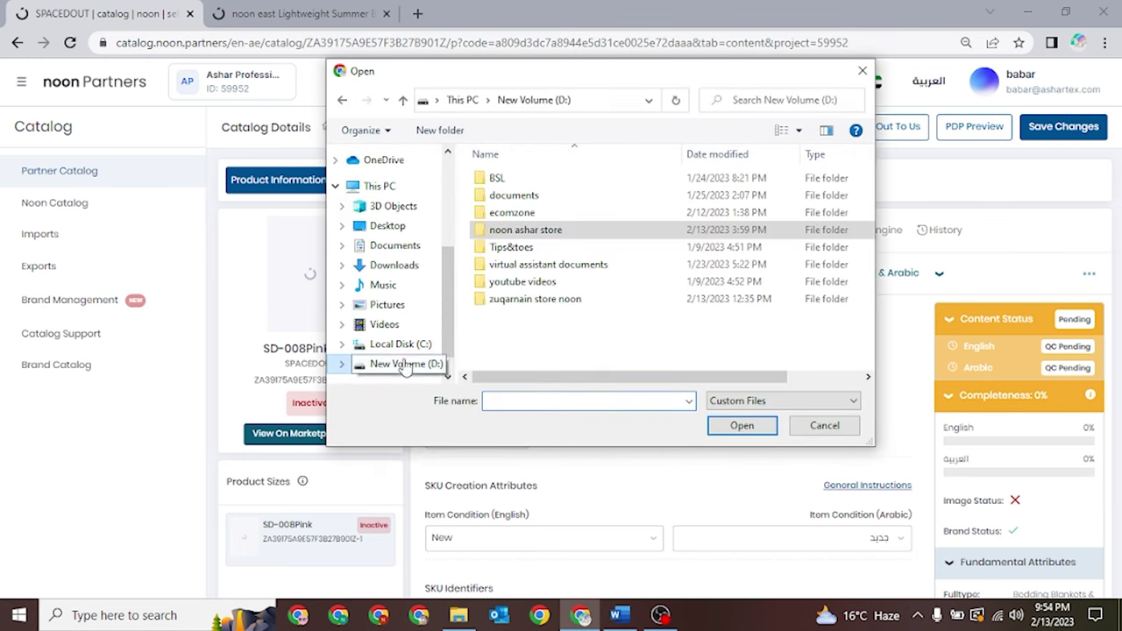
{"action": "double_click", "coordinate": [519, 231]}
{"action": "double_click", "coordinate": [508, 180]}
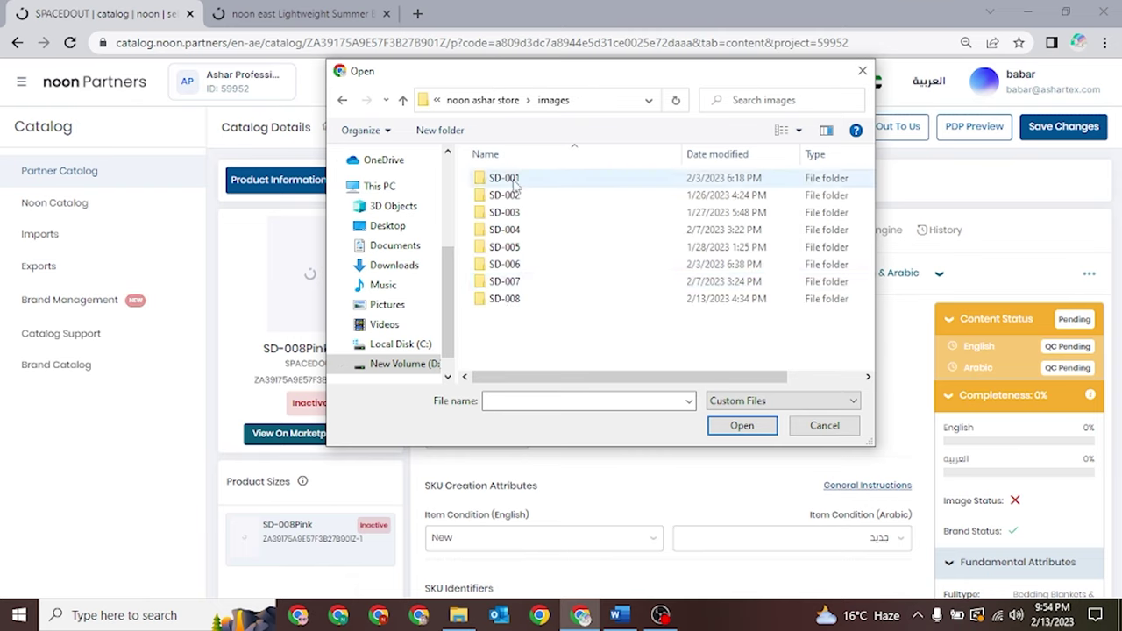
{"action": "double_click", "coordinate": [504, 298]}
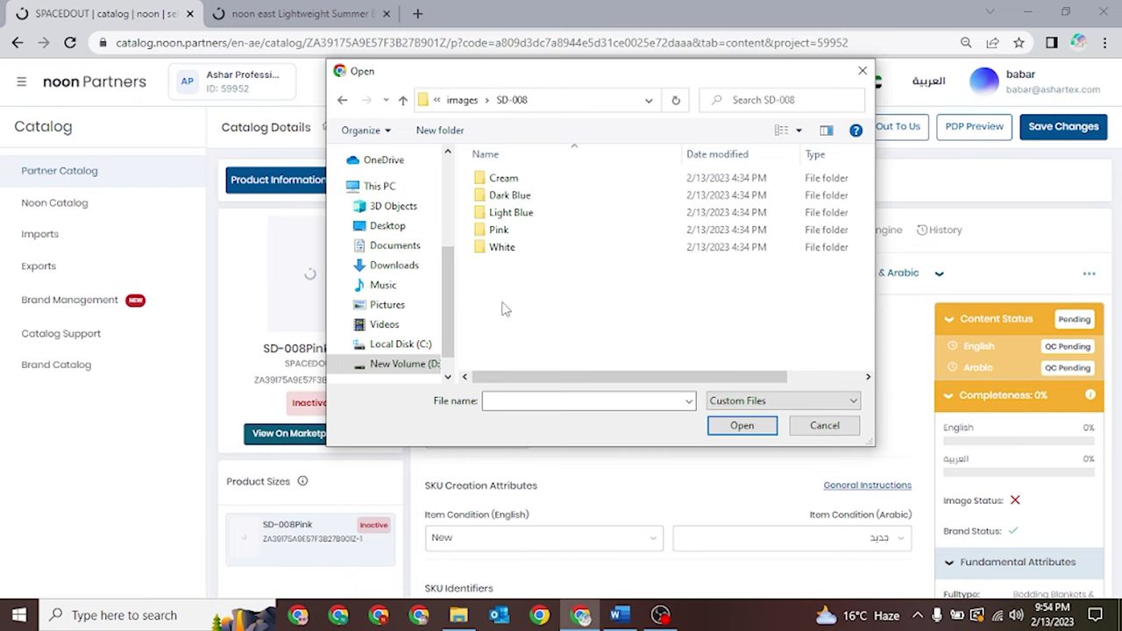
{"action": "double_click", "coordinate": [505, 234]}
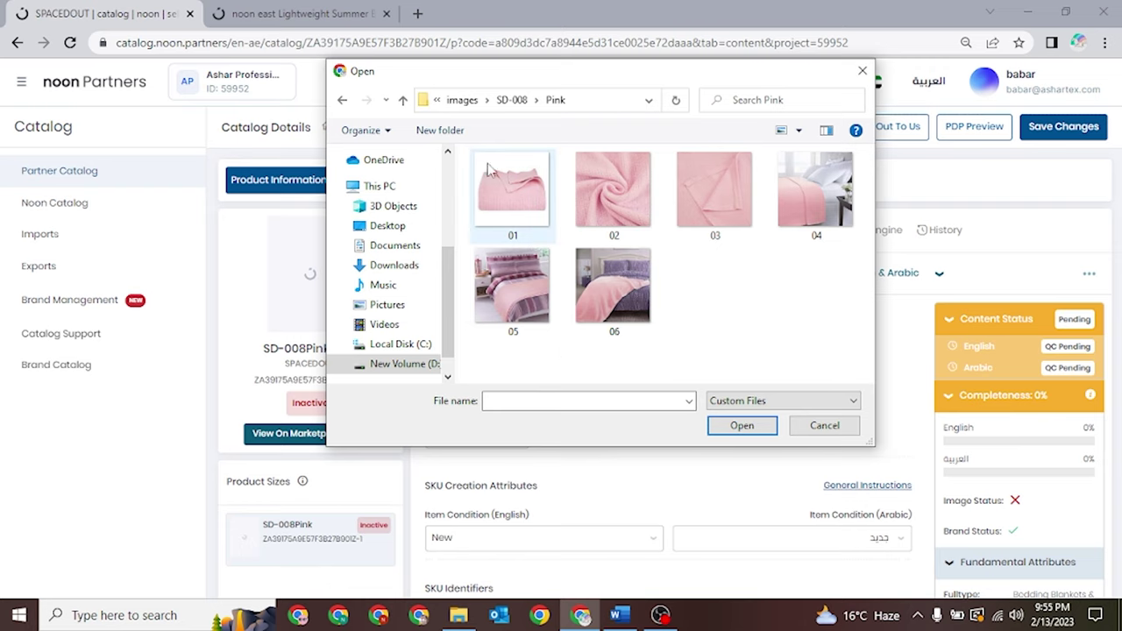
{"action": "double_click", "coordinate": [513, 285]}
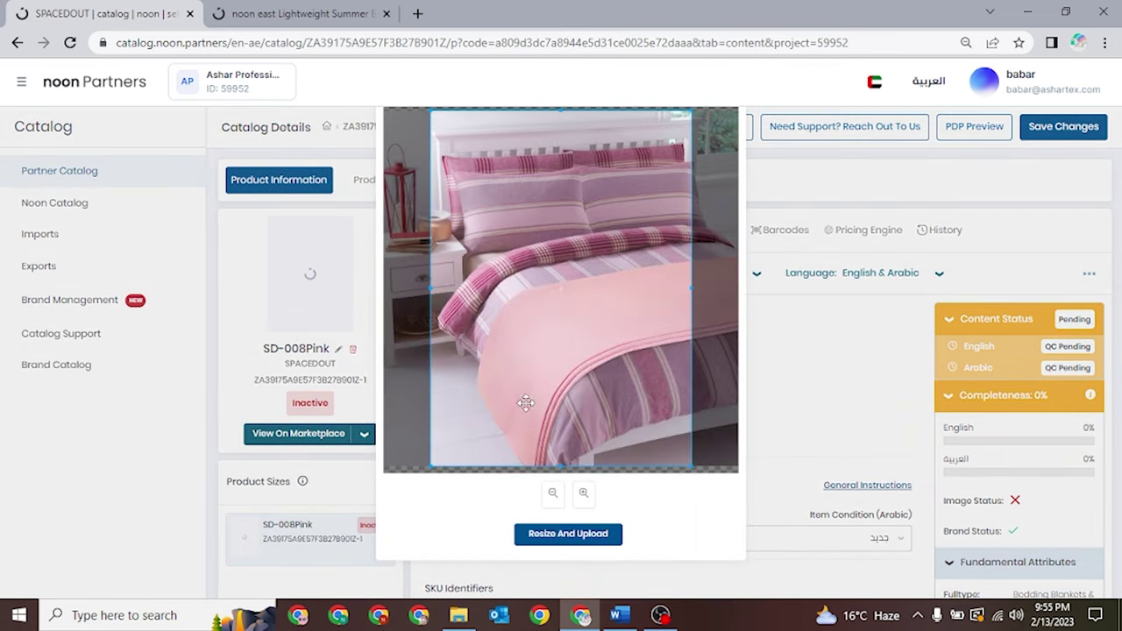
Zoom out image 05, fit the whole picture inside the adjusted crop frame, and resize and upload it
{"action": "scroll", "coordinate": [535, 369], "scroll_direction": "down", "scroll_amount": 1}
{"action": "left_click_drag", "start_coordinate": [696, 287], "coordinate": [702, 287]}
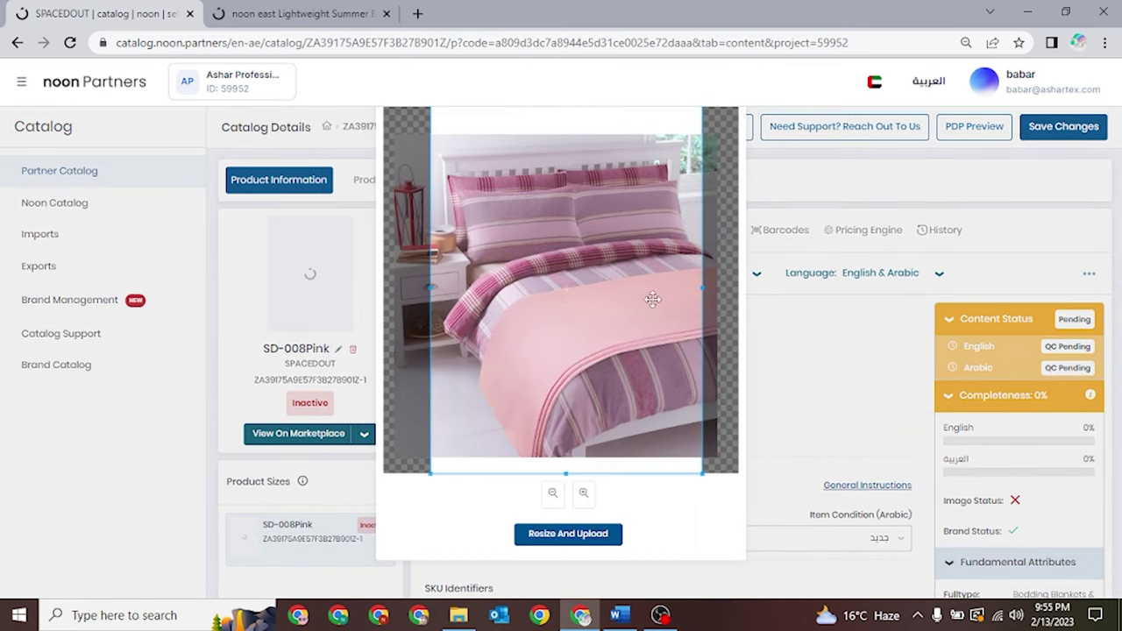
{"action": "scroll", "coordinate": [537, 303], "scroll_direction": "down", "scroll_amount": 2}
{"action": "mouse_move", "coordinate": [535, 304]}
{"action": "left_mouse_down"}
{"action": "mouse_move", "coordinate": [556, 304]}
{"action": "mouse_move", "coordinate": [521, 298]}
{"action": "left_mouse_up"}
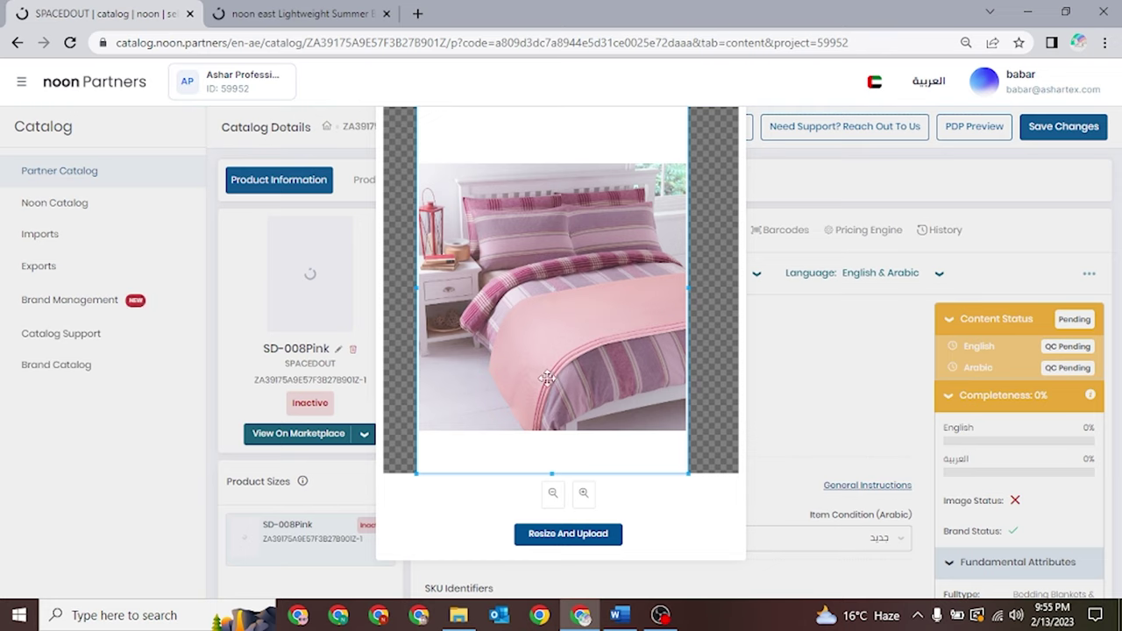
{"action": "left_click", "coordinate": [570, 537]}
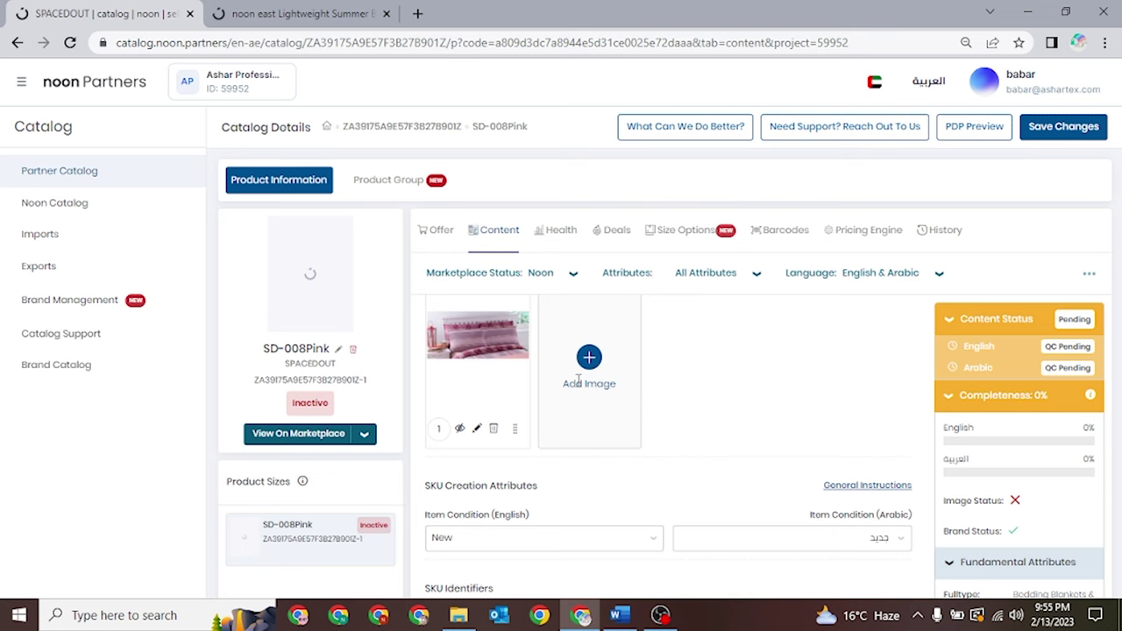
Add image 06 from the Pink folder as the second product image, fitting the whole picture inside the crop frame before uploading
{"action": "left_click", "coordinate": [591, 360]}
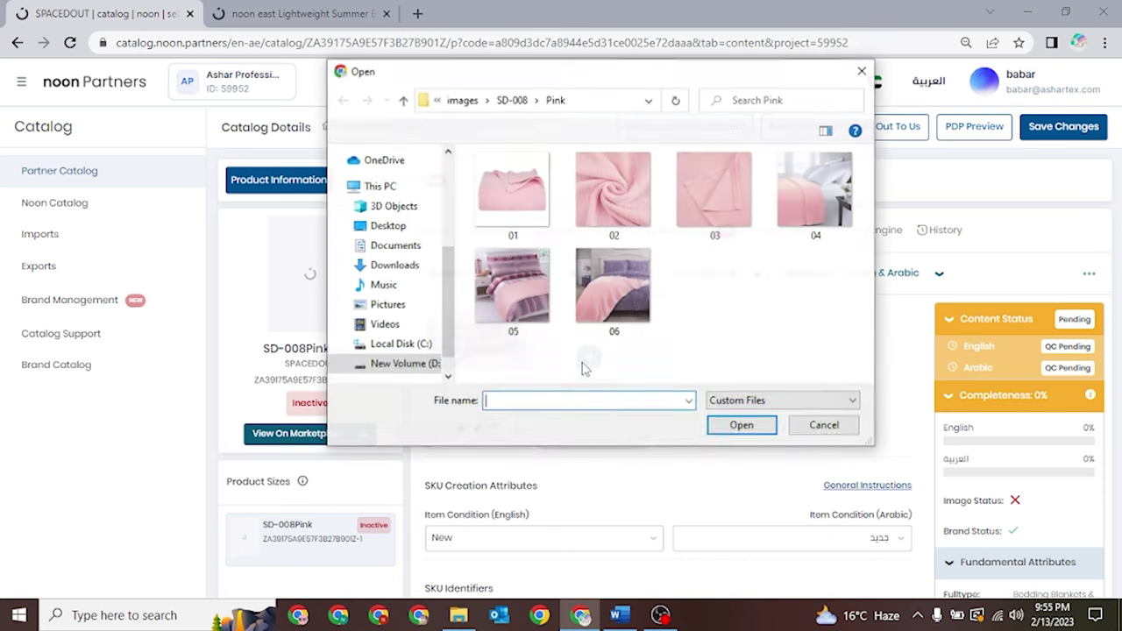
{"action": "double_click", "coordinate": [592, 279]}
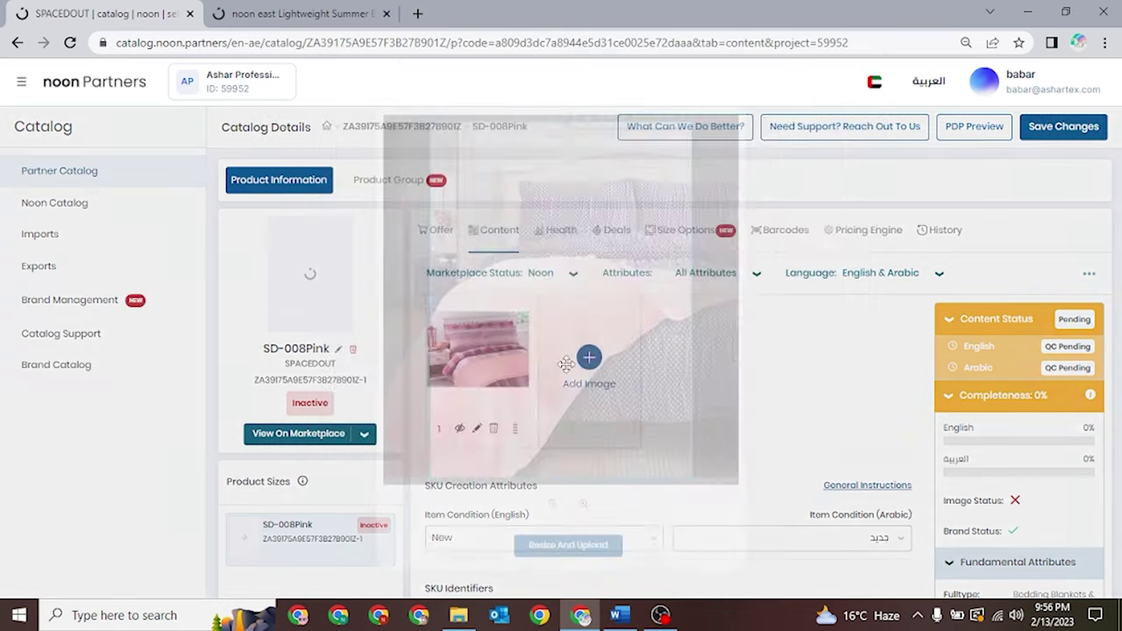
{"action": "scroll", "coordinate": [529, 377], "scroll_direction": "down", "scroll_amount": 1}
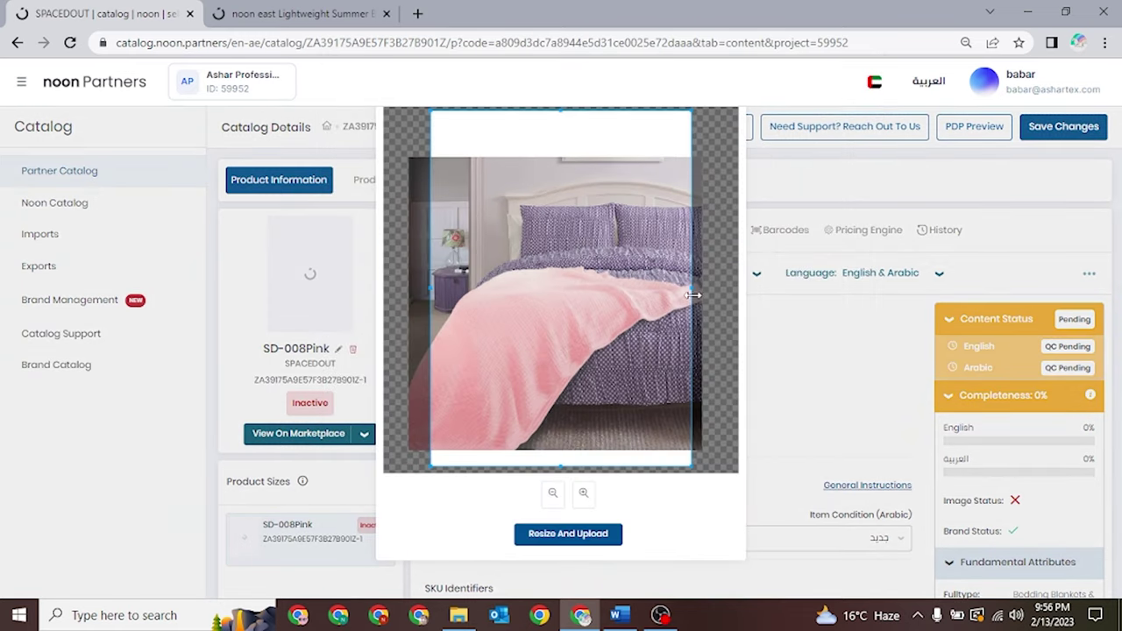
{"action": "left_click_drag", "start_coordinate": [710, 290], "coordinate": [716, 288]}
{"action": "left_click_drag", "start_coordinate": [514, 318], "coordinate": [493, 321]}
{"action": "scroll", "coordinate": [608, 294], "scroll_direction": "down", "scroll_amount": 1}
{"action": "left_click_drag", "start_coordinate": [607, 298], "coordinate": [605, 303]}
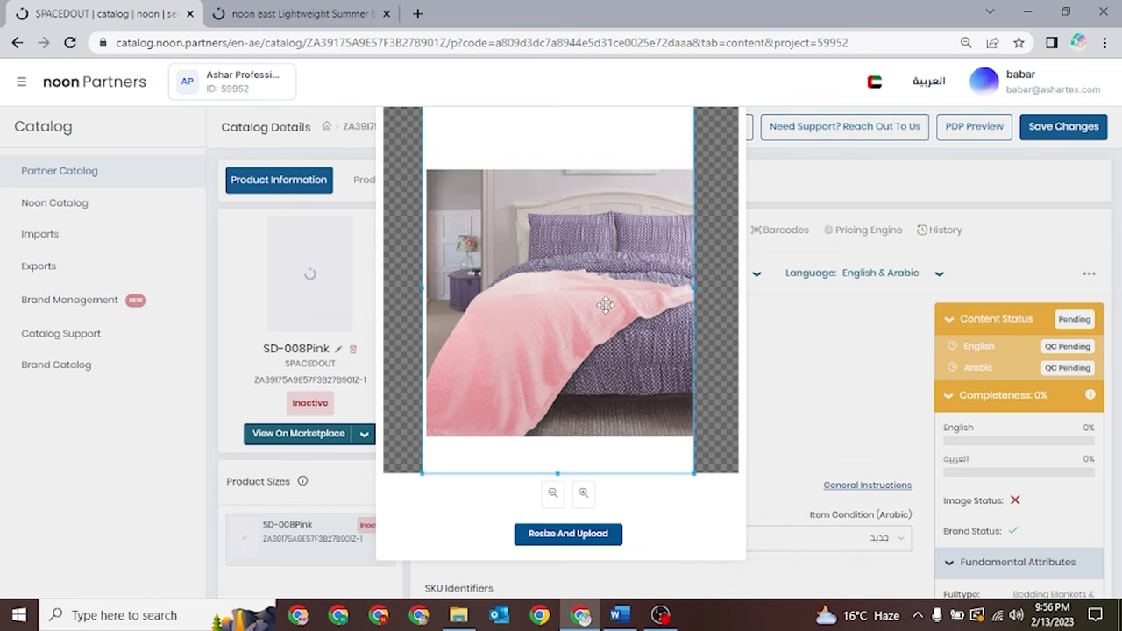
{"action": "left_click", "coordinate": [572, 534]}
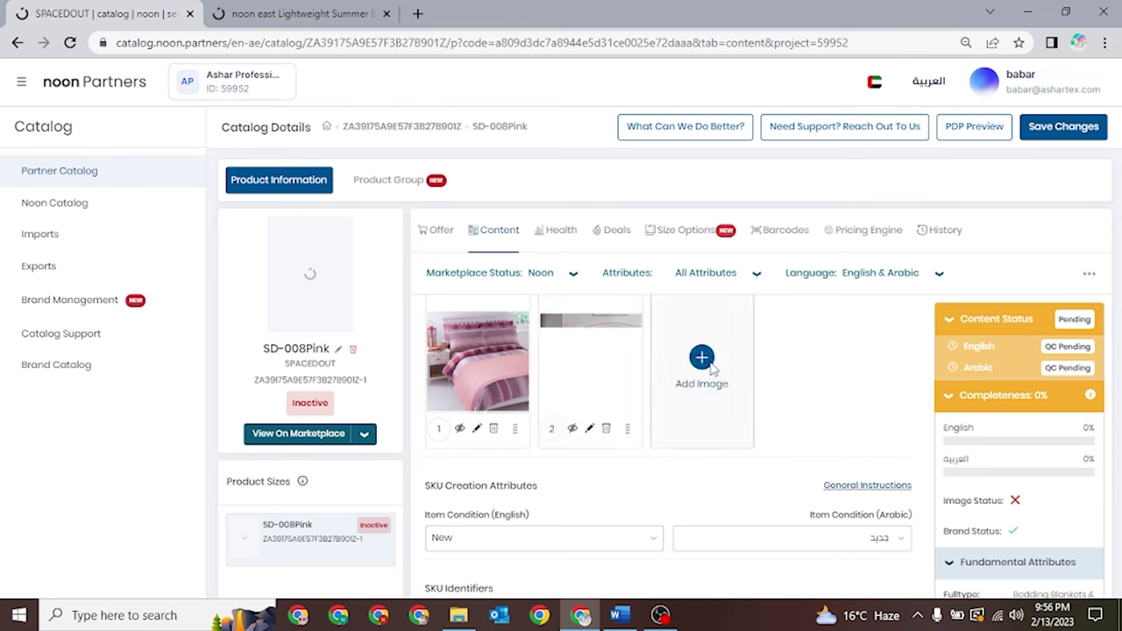
Add image 04 from the Pink folder as the third product image, zoomed out to fit a widened crop frame, and upload it
{"action": "left_click", "coordinate": [712, 358]}
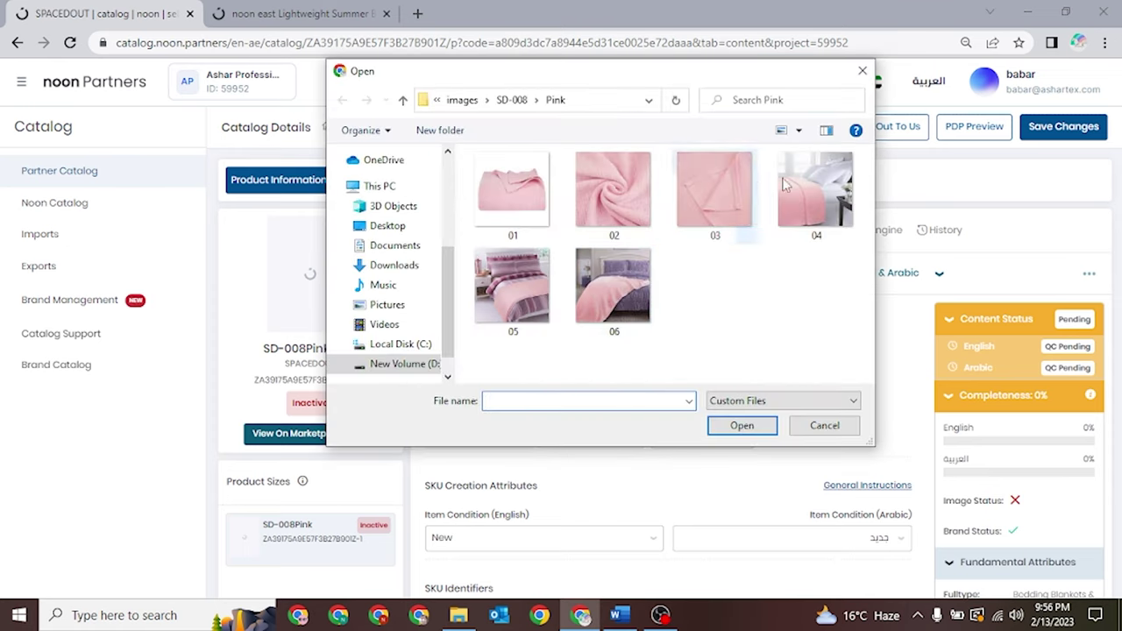
{"action": "double_click", "coordinate": [808, 194]}
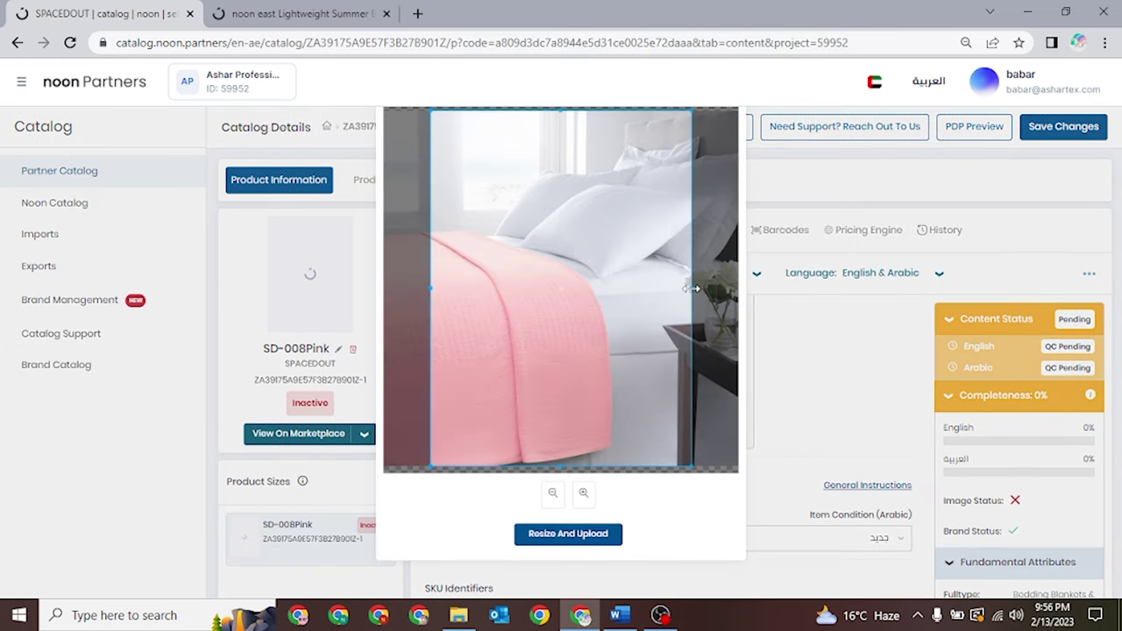
{"action": "left_click_drag", "start_coordinate": [693, 288], "coordinate": [731, 283]}
{"action": "scroll", "coordinate": [545, 326], "scroll_direction": "down", "scroll_amount": 4}
{"action": "mouse_move", "coordinate": [545, 328]}
{"action": "left_mouse_down"}
{"action": "mouse_move", "coordinate": [566, 328]}
{"action": "mouse_move", "coordinate": [541, 332]}
{"action": "left_mouse_up"}
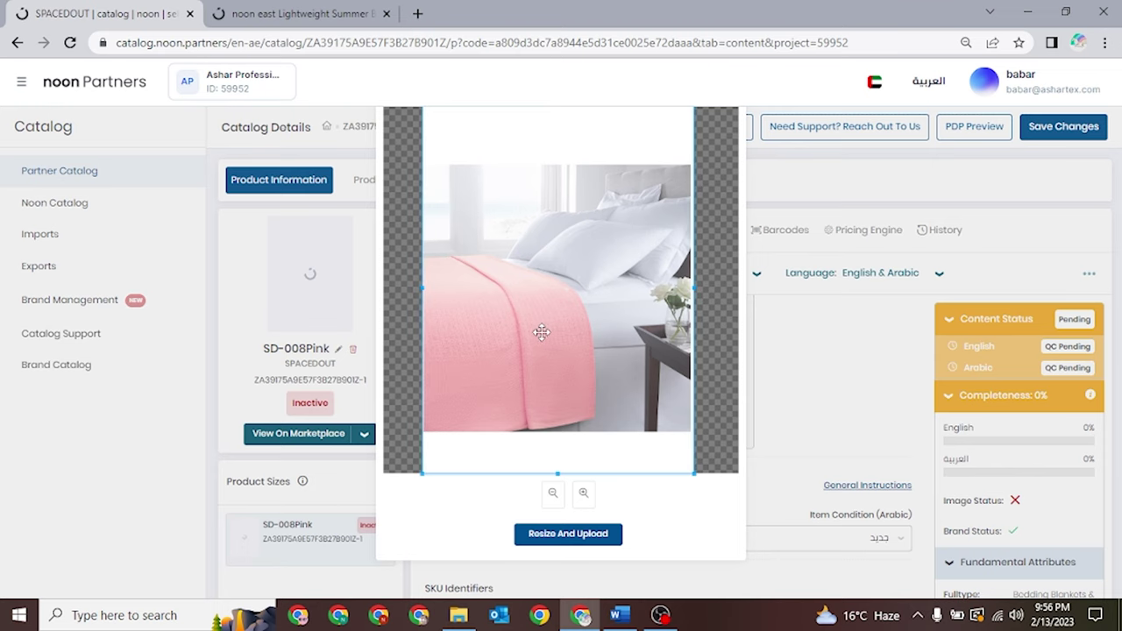
{"action": "left_click", "coordinate": [527, 532]}
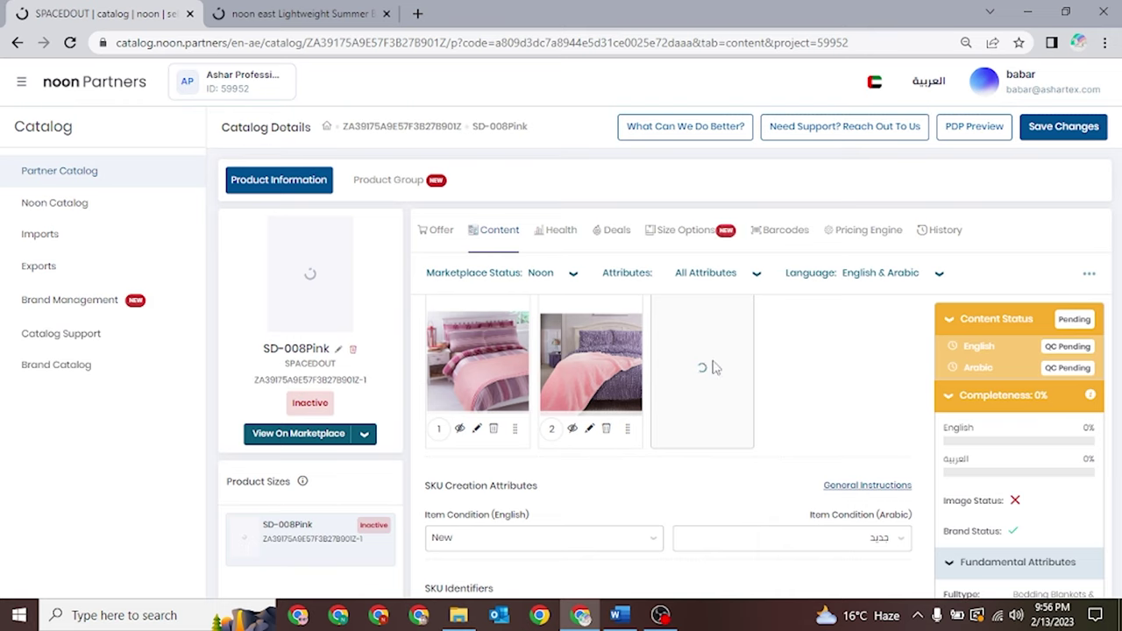
Add image 02 from the Pink folder as the fourth product image, fitted to the crop frame, and upload it
{"action": "left_click", "coordinate": [807, 359]}
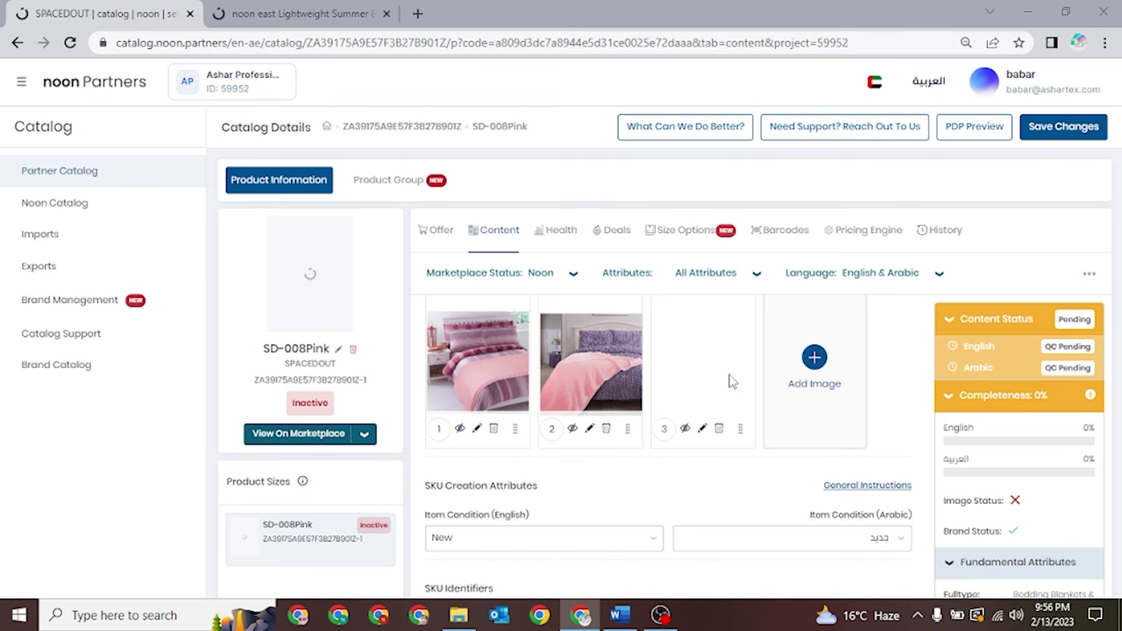
{"action": "double_click", "coordinate": [605, 226]}
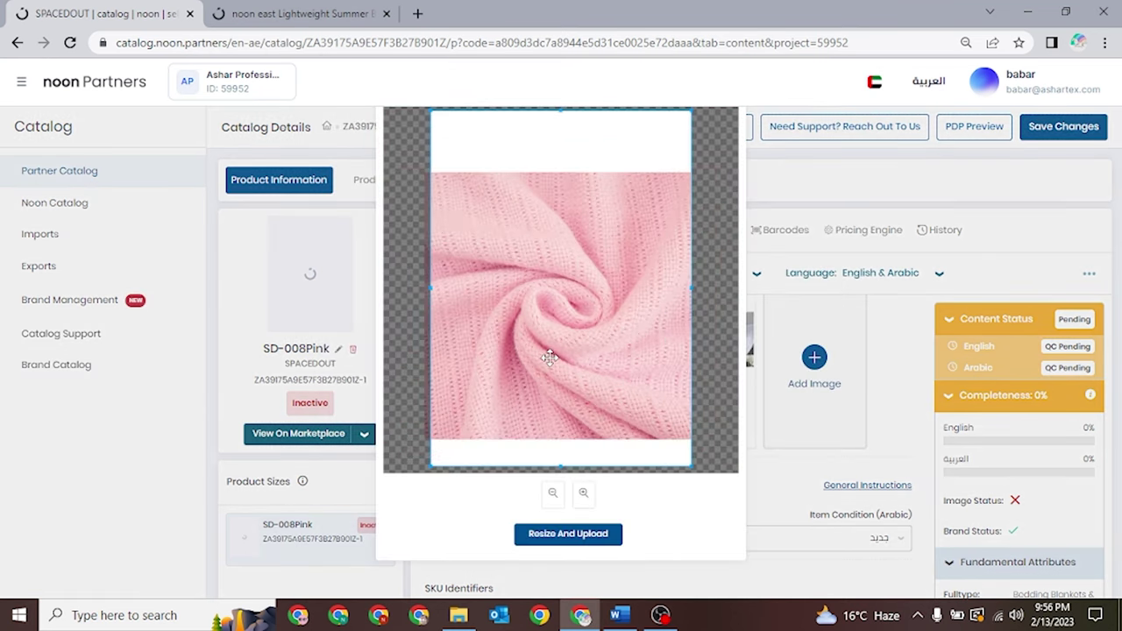
{"action": "left_click", "coordinate": [567, 536]}
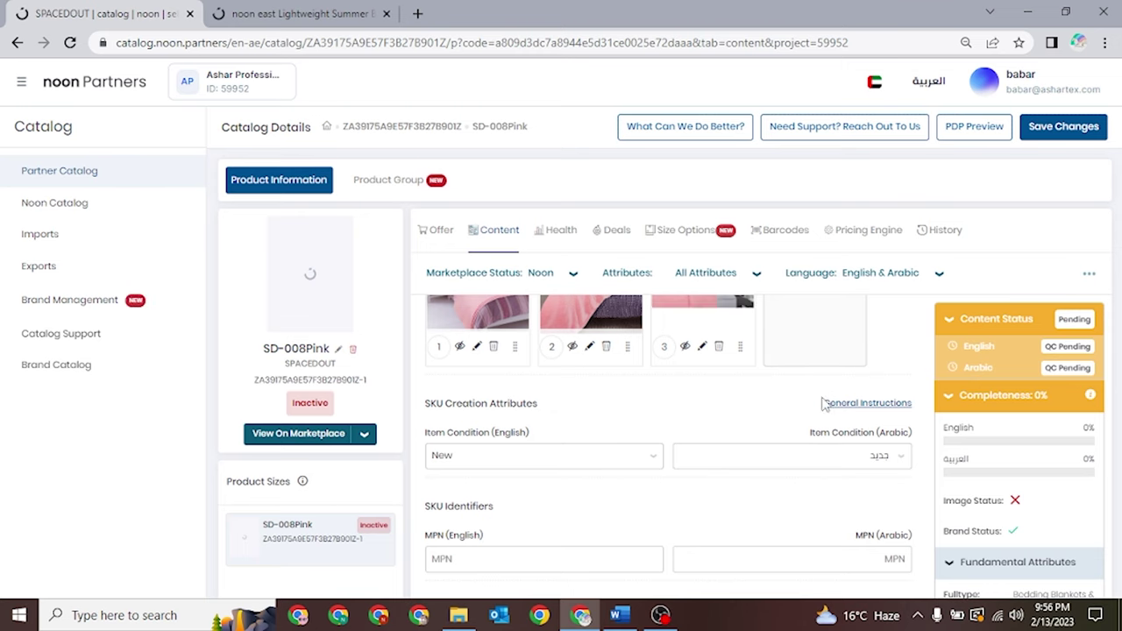
Add image 01 of the folded blanket as the fifth product image, zoomed out and repositioned within the crop frame
{"action": "scroll", "coordinate": [824, 404], "scroll_direction": "down", "scroll_amount": 1}
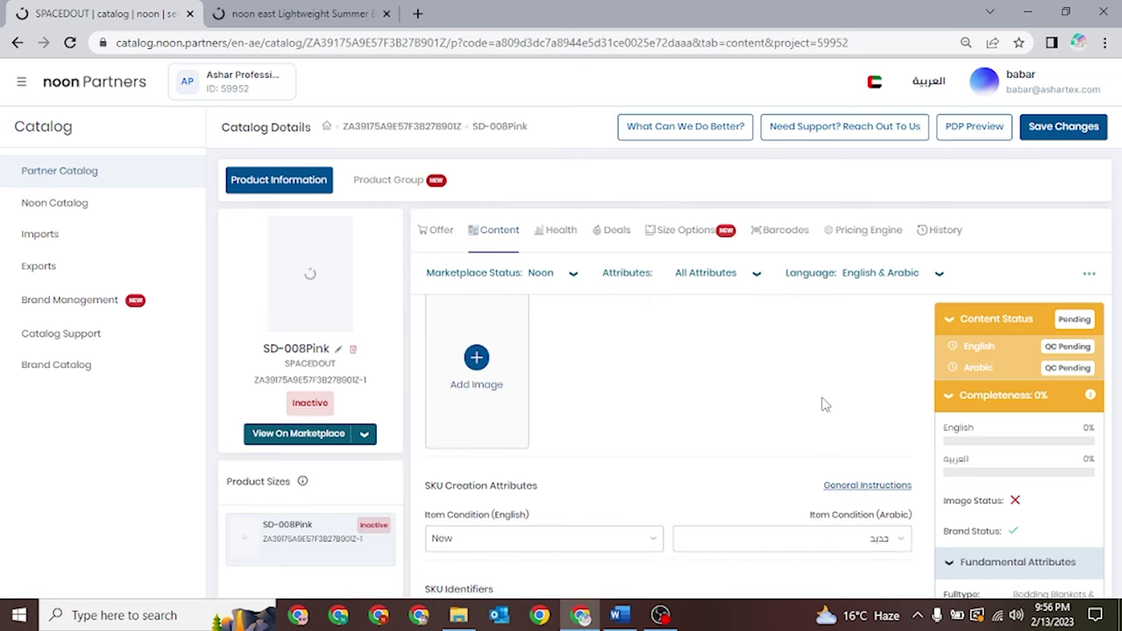
{"action": "left_click", "coordinate": [480, 359]}
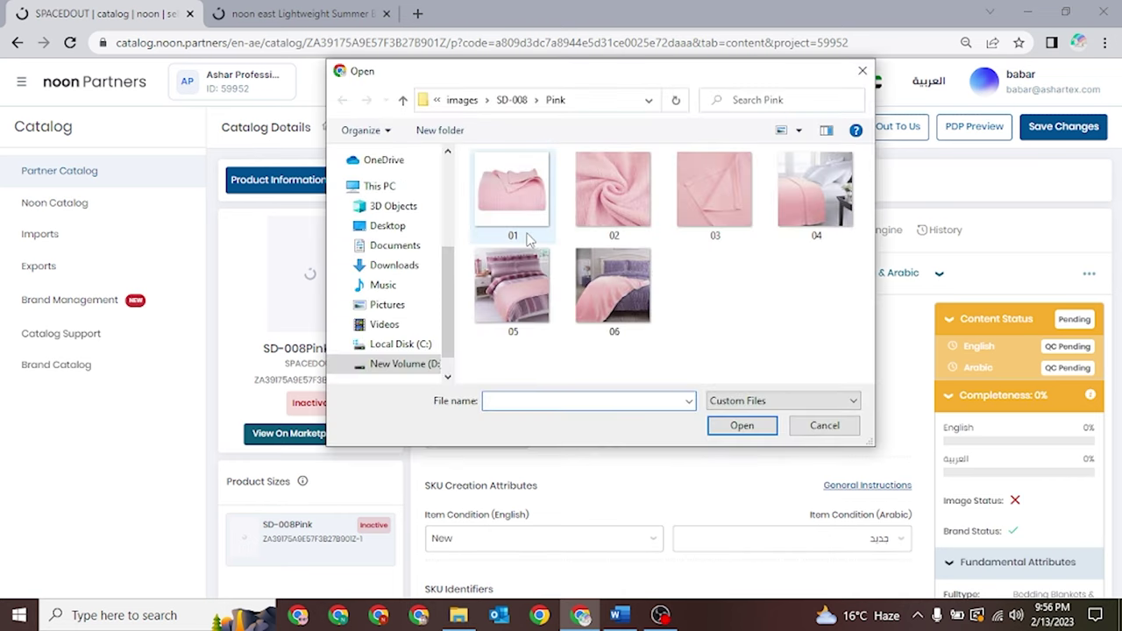
{"action": "double_click", "coordinate": [517, 215]}
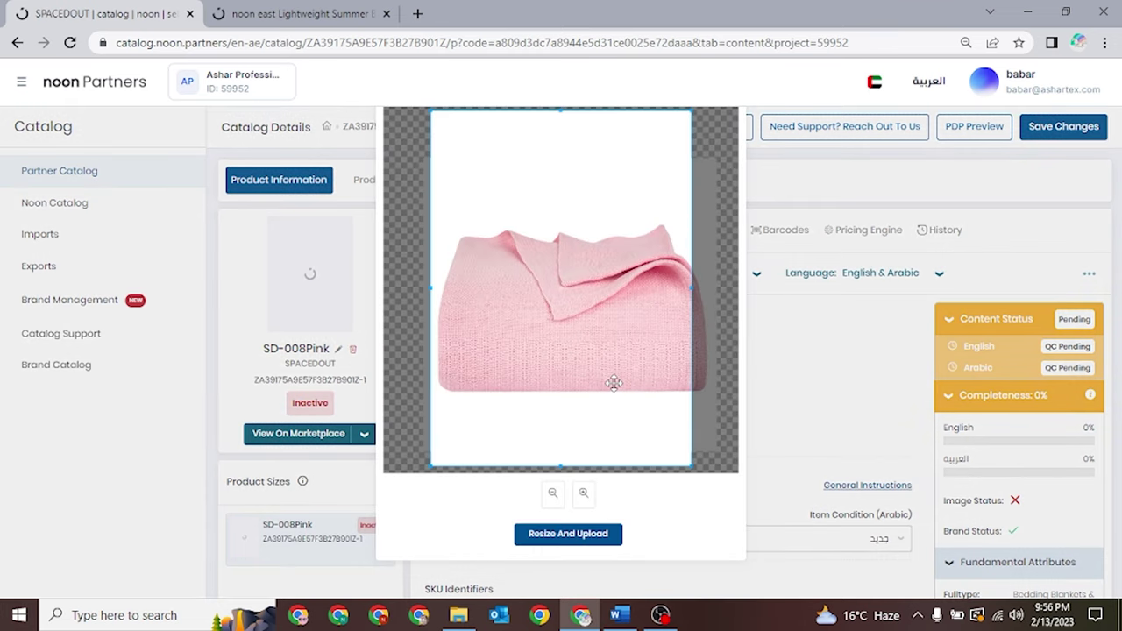
{"action": "mouse_move", "coordinate": [613, 383]}
{"action": "left_mouse_down"}
{"action": "mouse_move", "coordinate": [598, 383]}
{"action": "mouse_move", "coordinate": [624, 377]}
{"action": "left_mouse_up"}
{"action": "scroll", "coordinate": [622, 377], "scroll_direction": "down", "scroll_amount": 1}
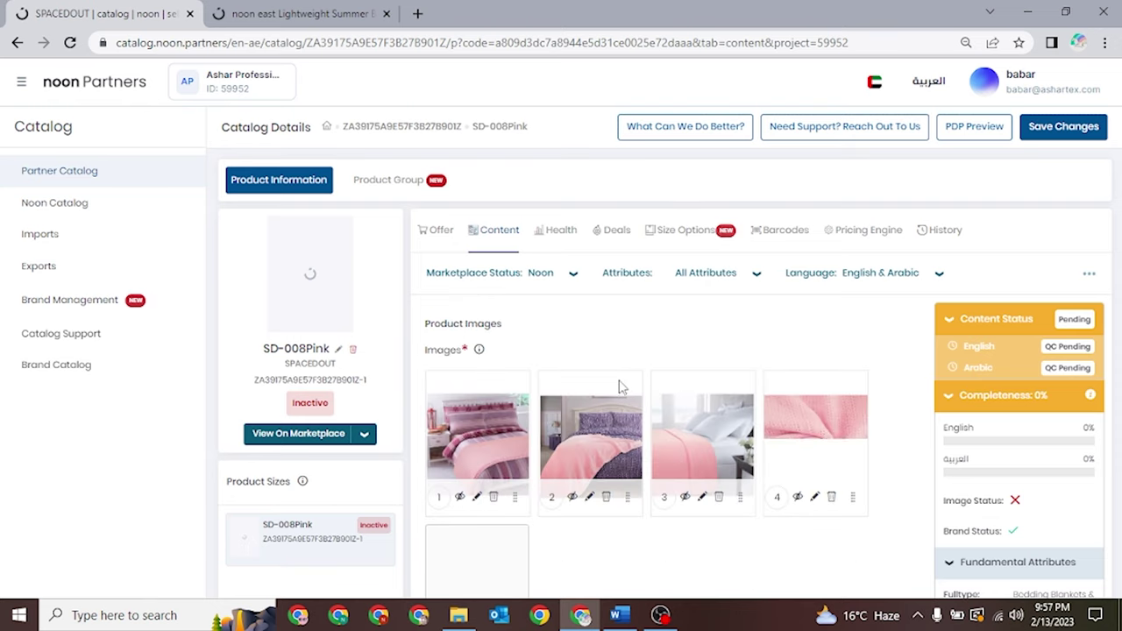
Add image 03 from the Pink folder as the sixth product image, scaled and centred within a widened crop frame, and upload it
{"action": "scroll", "coordinate": [619, 388], "scroll_direction": "down", "scroll_amount": 3}
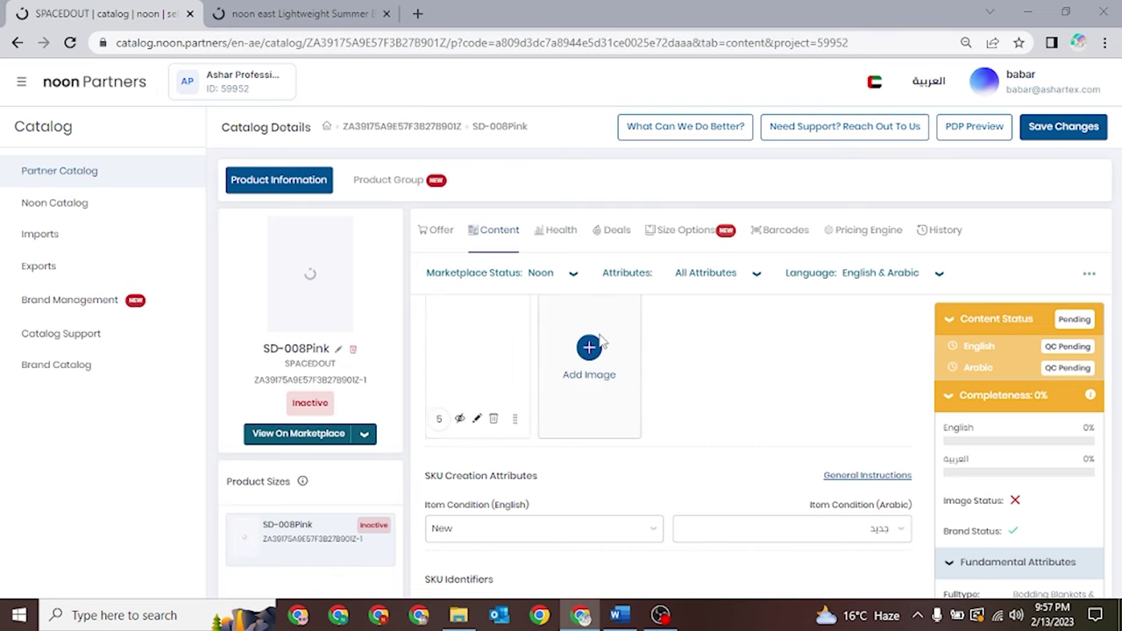
{"action": "left_click", "coordinate": [601, 346]}
{"action": "left_click", "coordinate": [614, 285]}
{"action": "left_click_drag", "start_coordinate": [544, 253], "coordinate": [682, 203]}
{"action": "key", "text": "Return"}
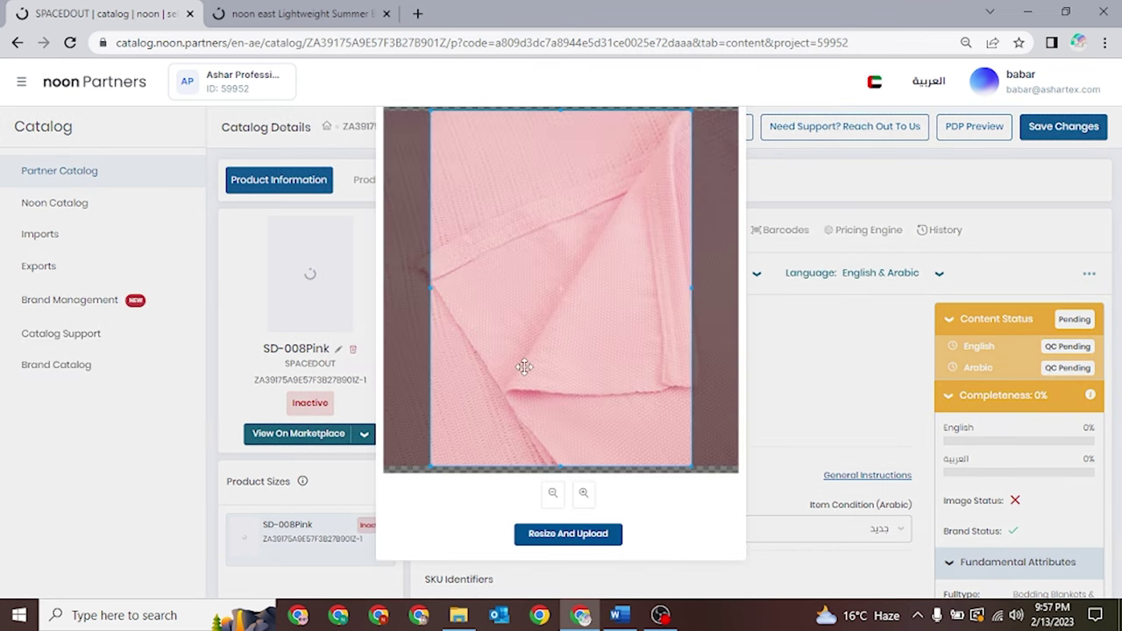
{"action": "scroll", "coordinate": [523, 367], "scroll_direction": "down", "scroll_amount": 2}
{"action": "scroll", "coordinate": [531, 375], "scroll_direction": "down", "scroll_amount": 3}
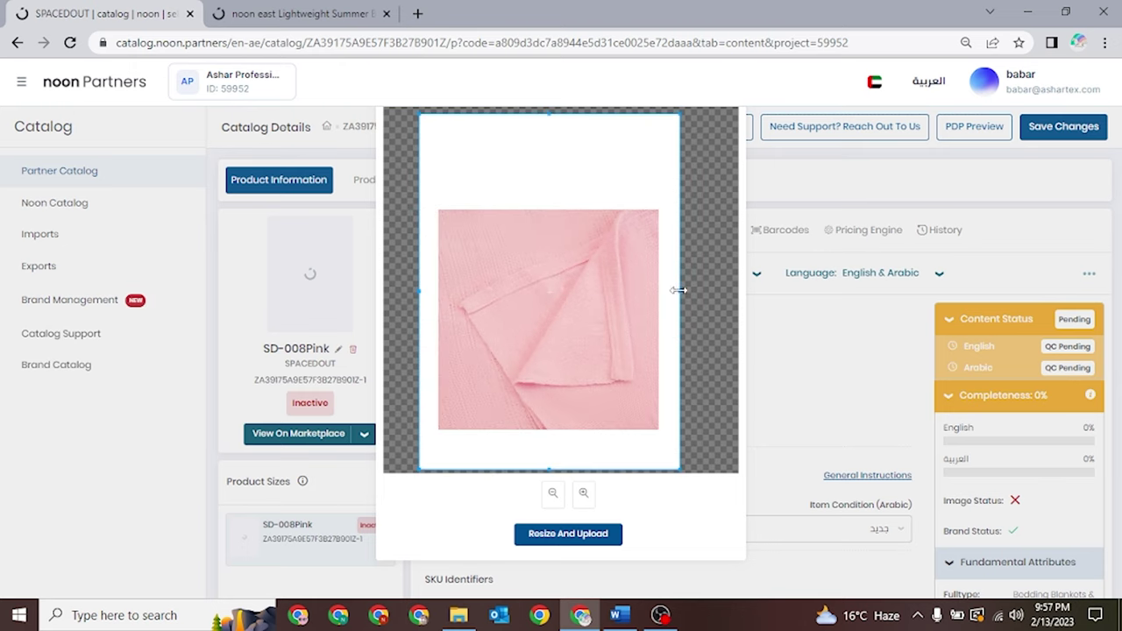
{"action": "left_click_drag", "start_coordinate": [679, 290], "coordinate": [696, 290]}
{"action": "scroll", "coordinate": [508, 356], "scroll_direction": "up", "scroll_amount": 1}
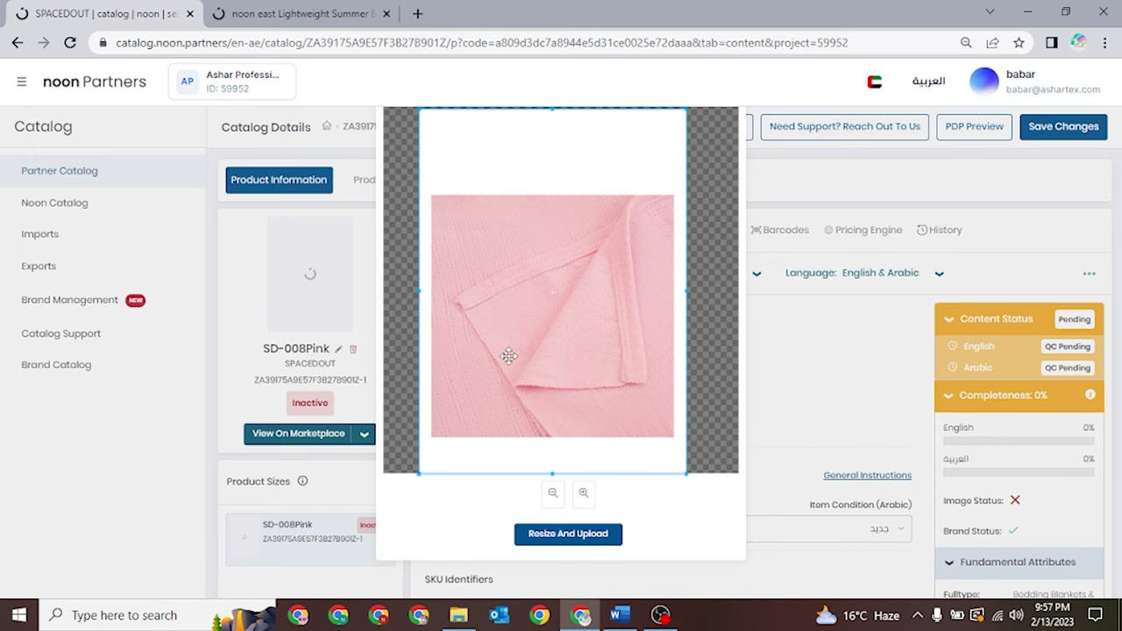
{"action": "scroll", "coordinate": [509, 356], "scroll_direction": "up", "scroll_amount": 1}
{"action": "left_click_drag", "start_coordinate": [571, 446], "coordinate": [575, 444]}
{"action": "left_click", "coordinate": [568, 535]}
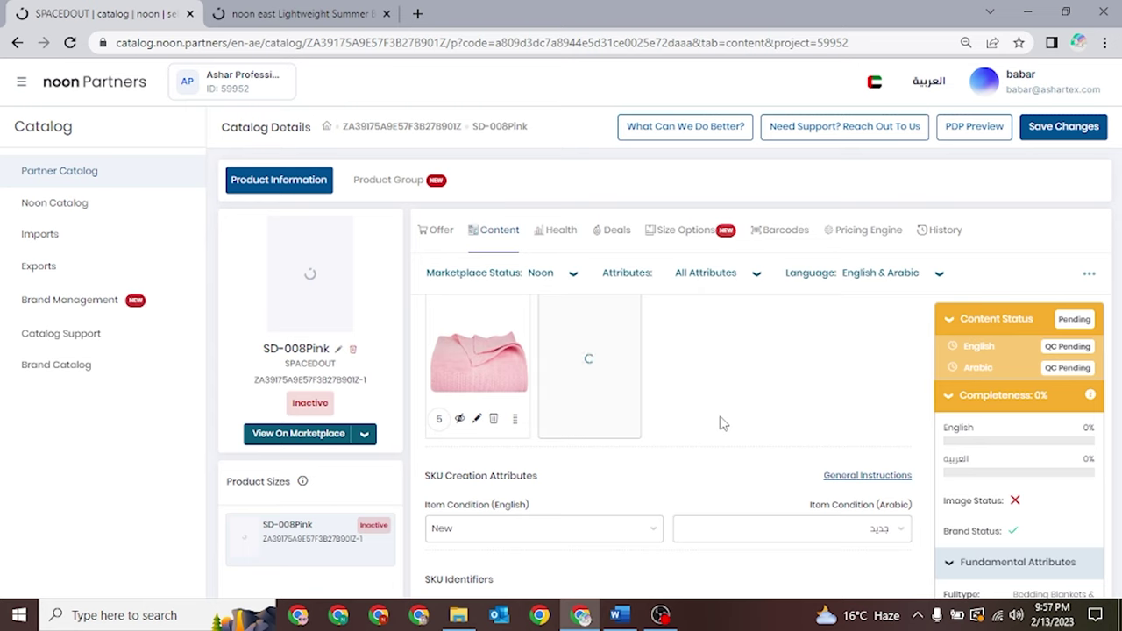
Set the English item condition to New
{"action": "left_click", "coordinate": [510, 363]}
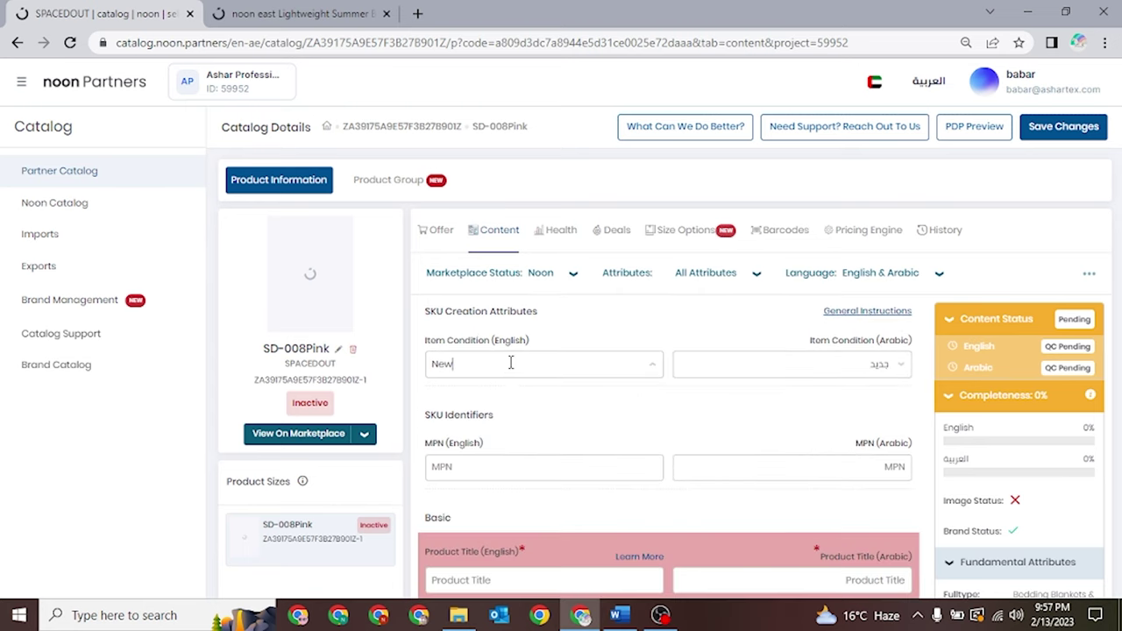
{"action": "left_click", "coordinate": [477, 416]}
Copy the full "Luxurious Blanket | 100% Cotton Thermal Blanket" title from the Thermal Blanket (1) Word document into the English product title
{"action": "scroll", "coordinate": [489, 416], "scroll_direction": "down", "scroll_amount": 2}
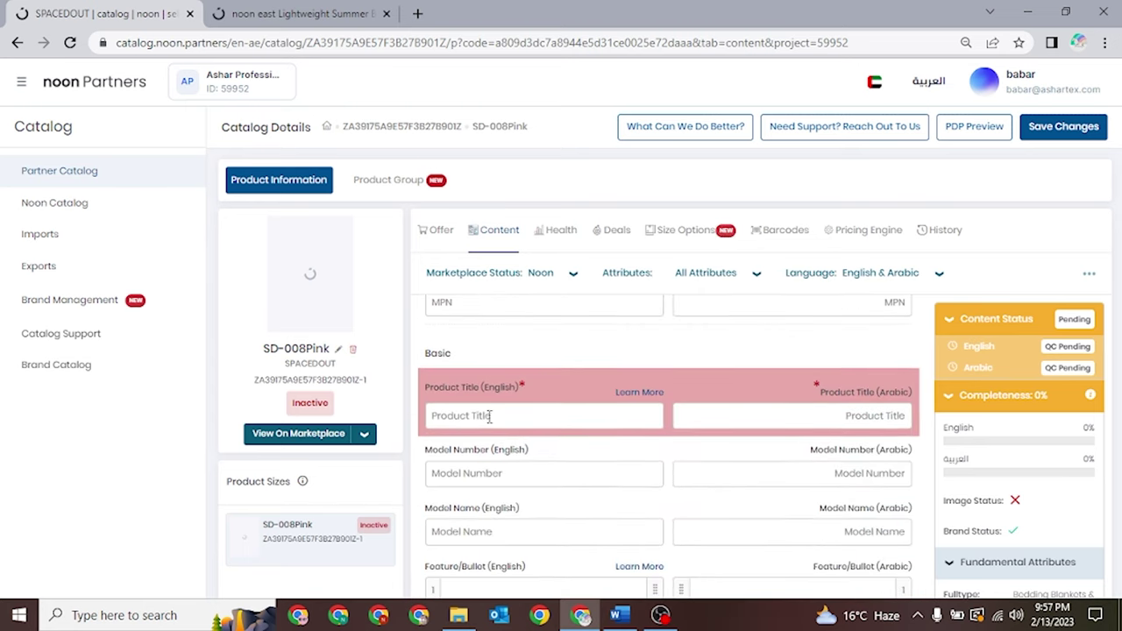
{"action": "left_click", "coordinate": [489, 415]}
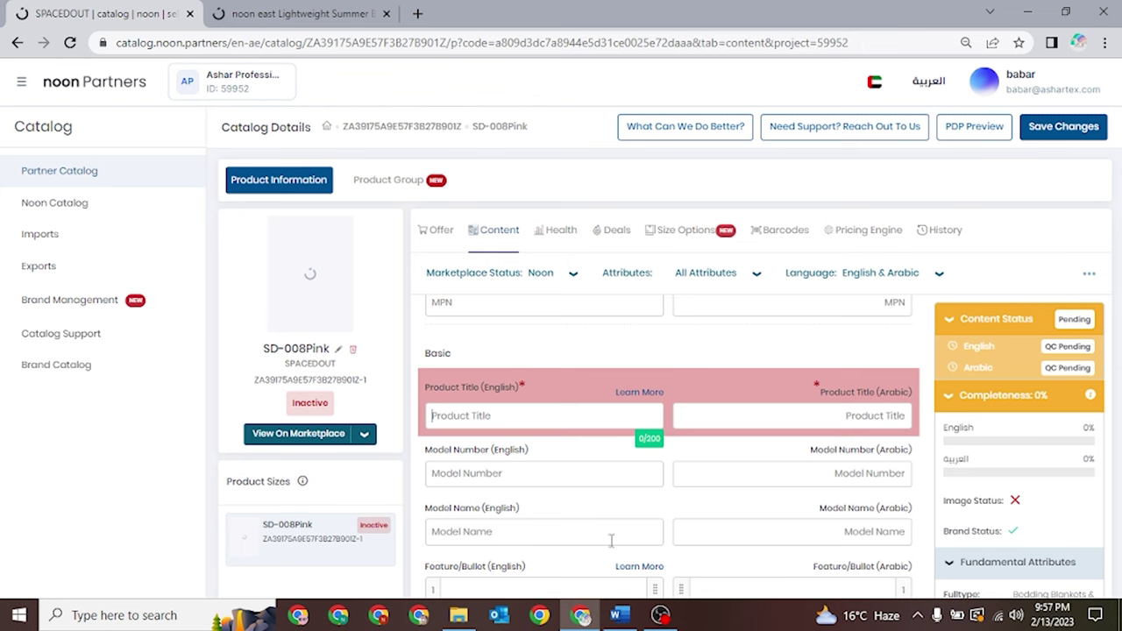
{"action": "left_click", "coordinate": [620, 615]}
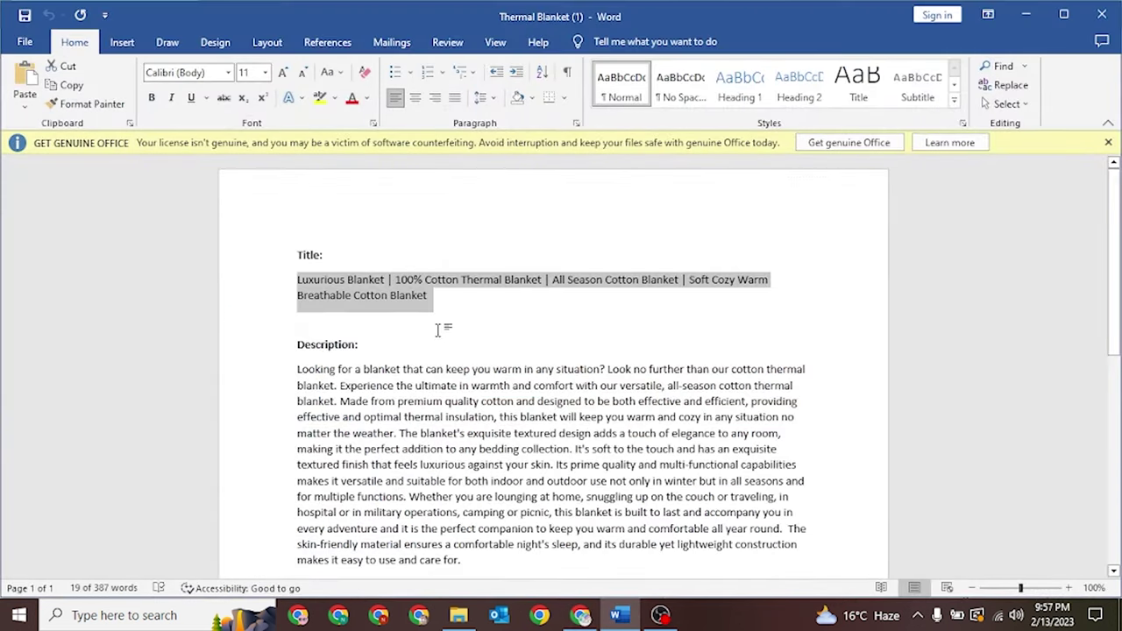
{"action": "left_click", "coordinate": [402, 316]}
{"action": "left_click_drag", "start_coordinate": [294, 280], "coordinate": [433, 307]}
{"action": "key", "text": "ctrl+c"}
{"action": "left_click", "coordinate": [581, 615]}
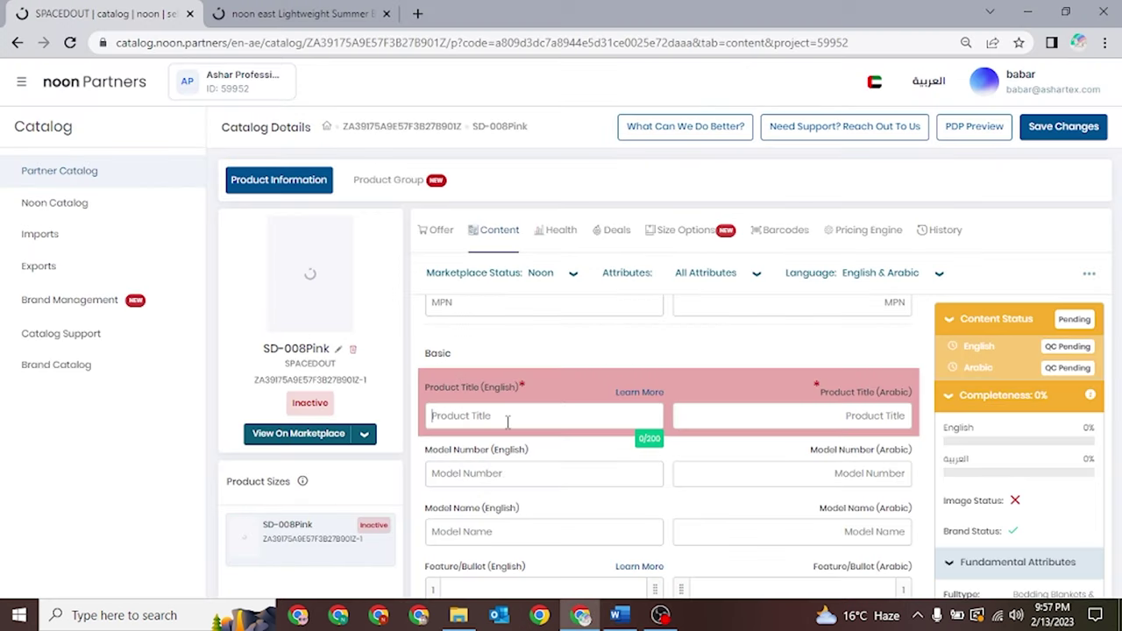
{"action": "key", "text": "ctrl+v"}
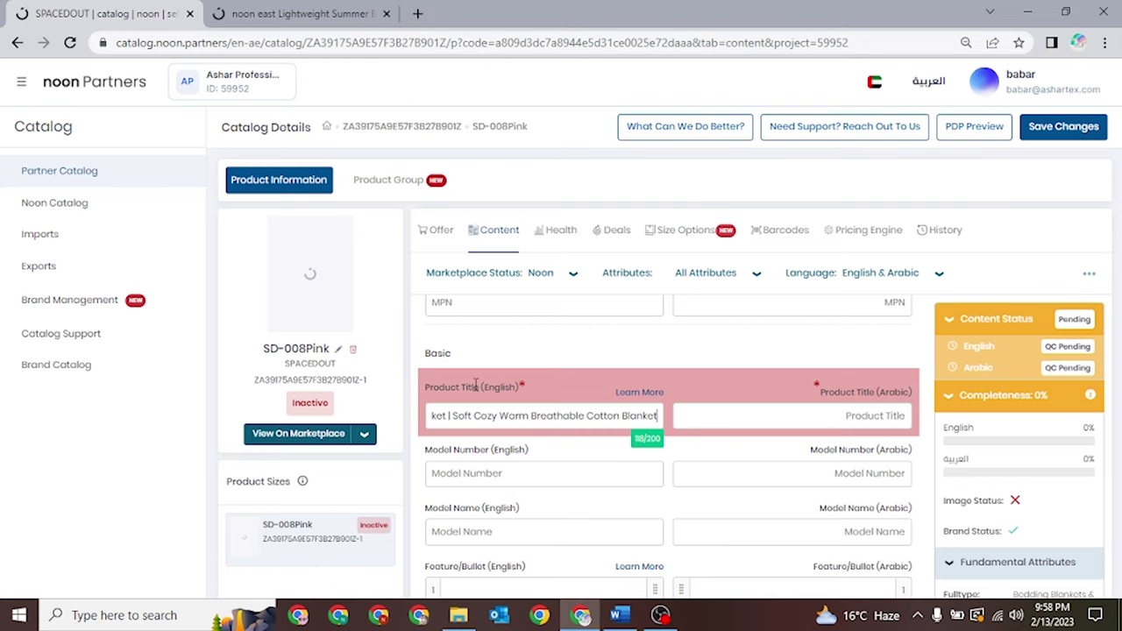
Open Google's translator in a new browser tab, translate the copied product title into Arabic and copy the translation
{"action": "left_click", "coordinate": [417, 13]}
{"action": "left_click", "coordinate": [514, 345]}
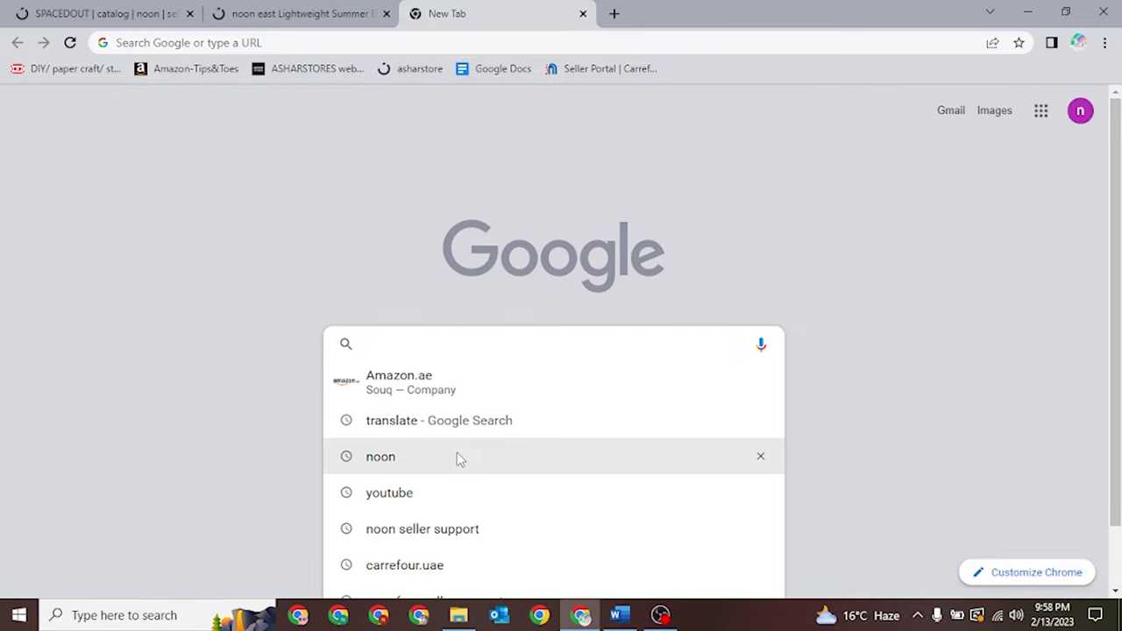
{"action": "left_click", "coordinate": [447, 423]}
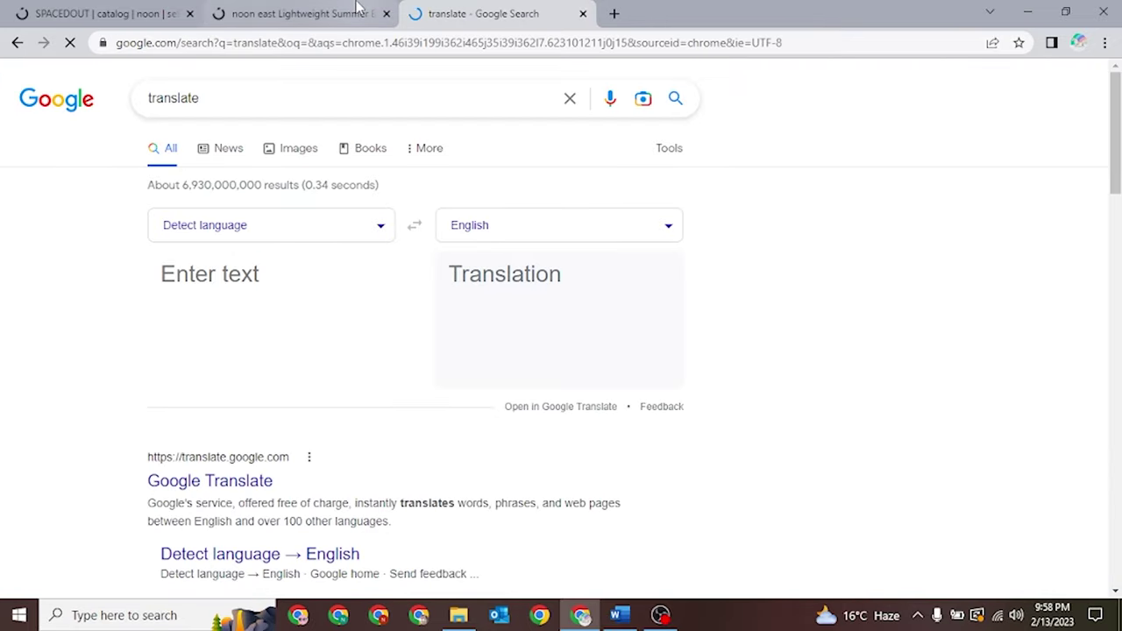
{"action": "key", "text": "ctrl+v"}
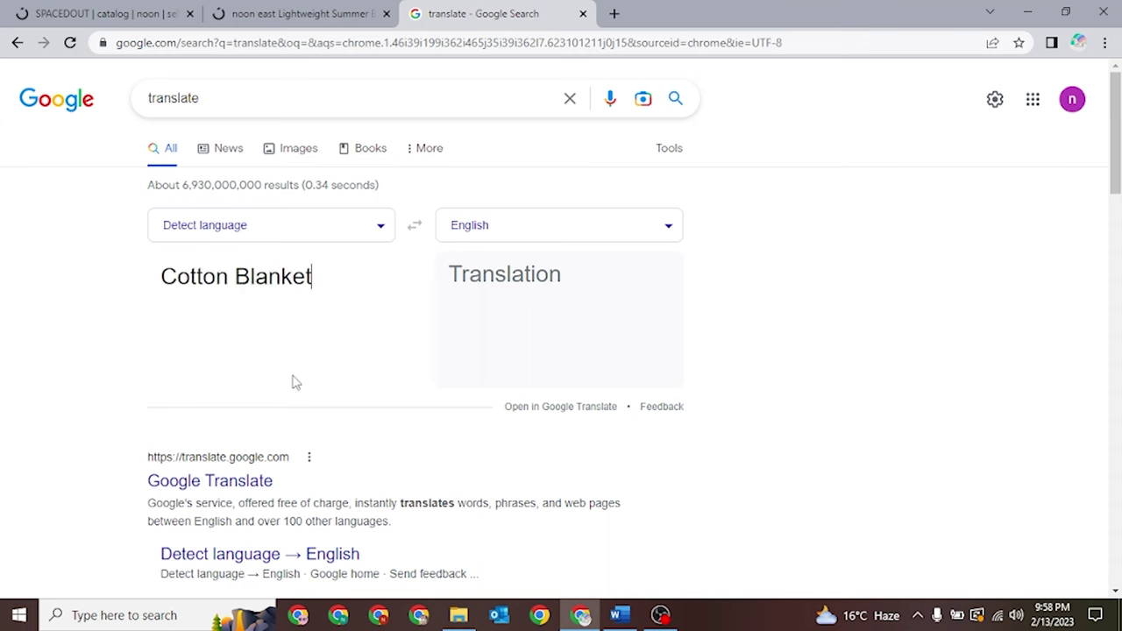
{"action": "key", "text": "ctrl+a"}
{"action": "left_click", "coordinate": [550, 226]}
{"action": "left_click", "coordinate": [240, 372]}
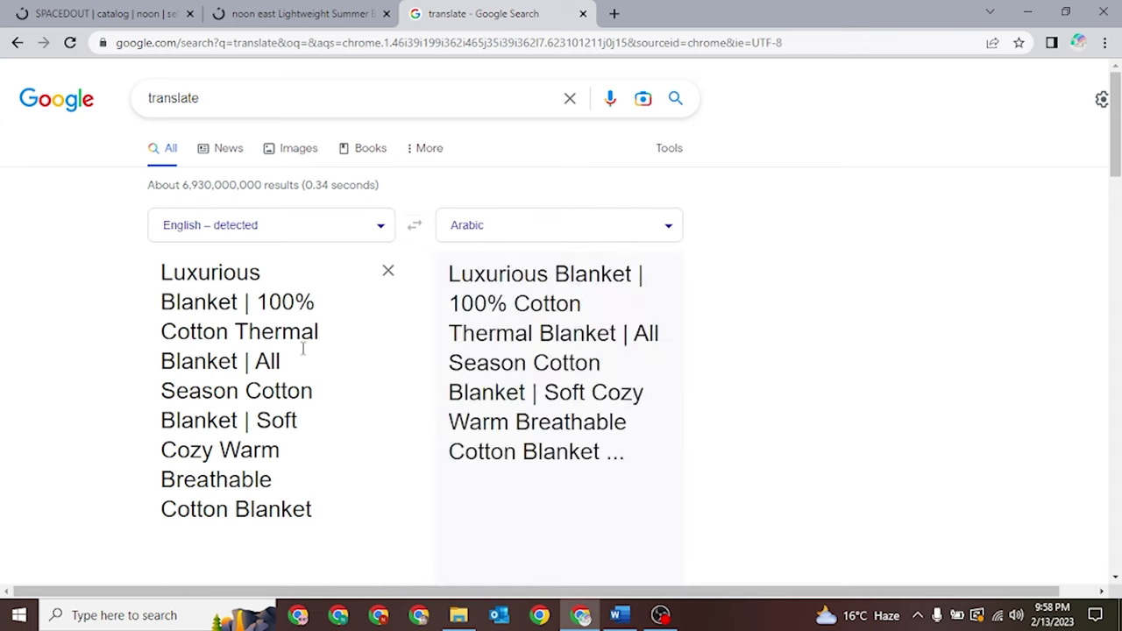
{"action": "left_click_drag", "start_coordinate": [675, 274], "coordinate": [505, 351]}
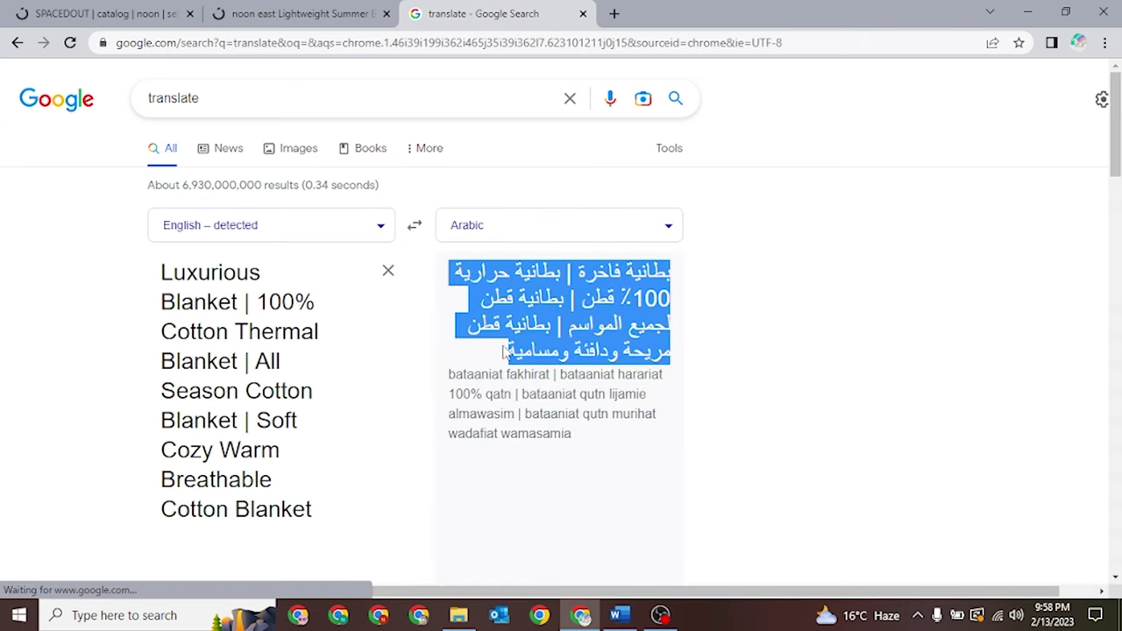
Paste the Arabic translation into the catalog's Arabic product title and close the noon east blanket page
{"action": "left_click", "coordinate": [307, 12]}
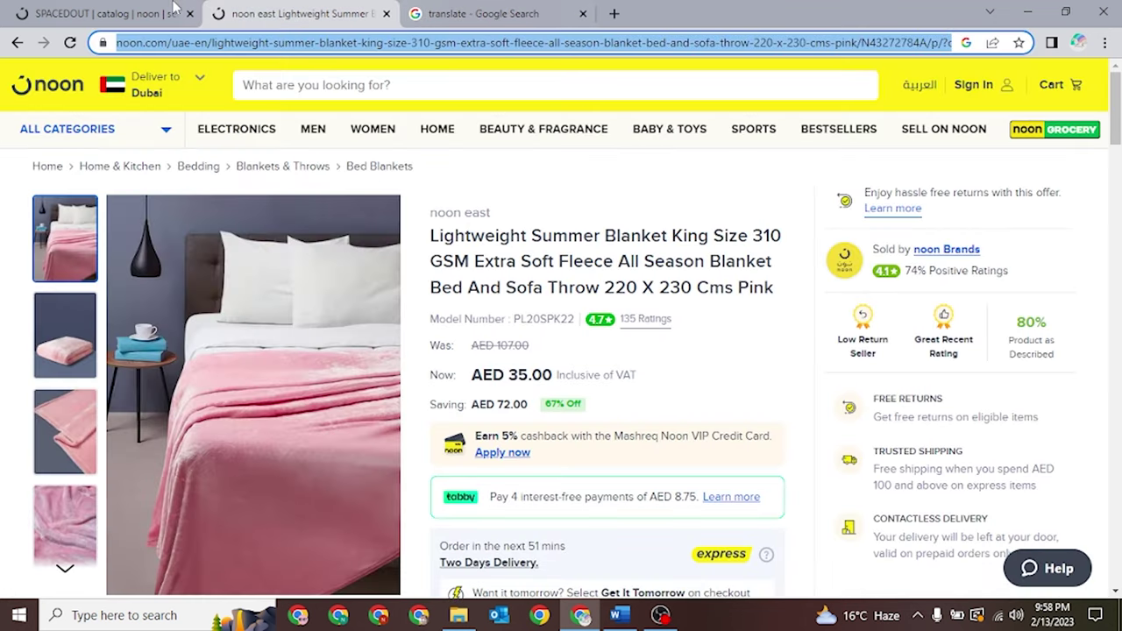
{"action": "left_click", "coordinate": [173, 10]}
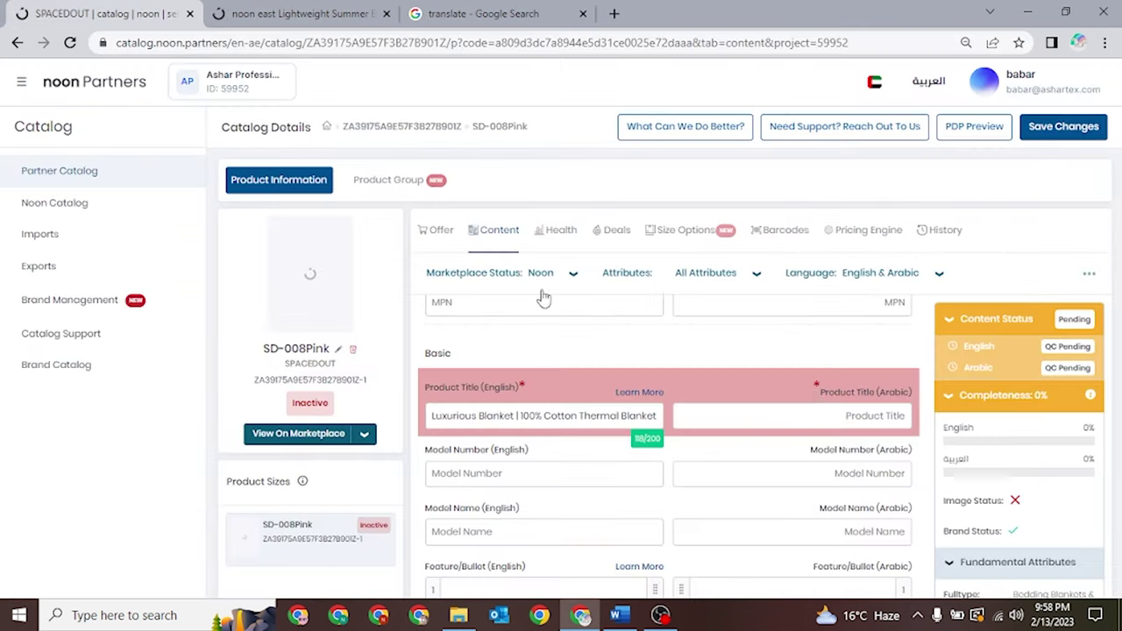
{"action": "left_click", "coordinate": [791, 421]}
{"action": "key", "text": "ctrl+v"}
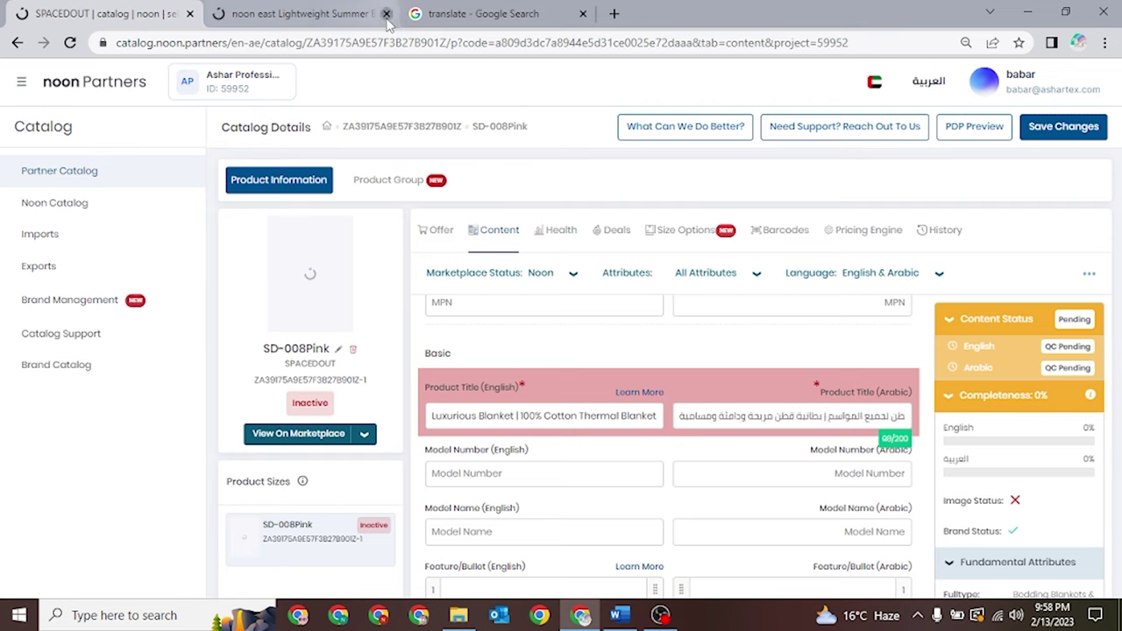
{"action": "left_click", "coordinate": [386, 14]}
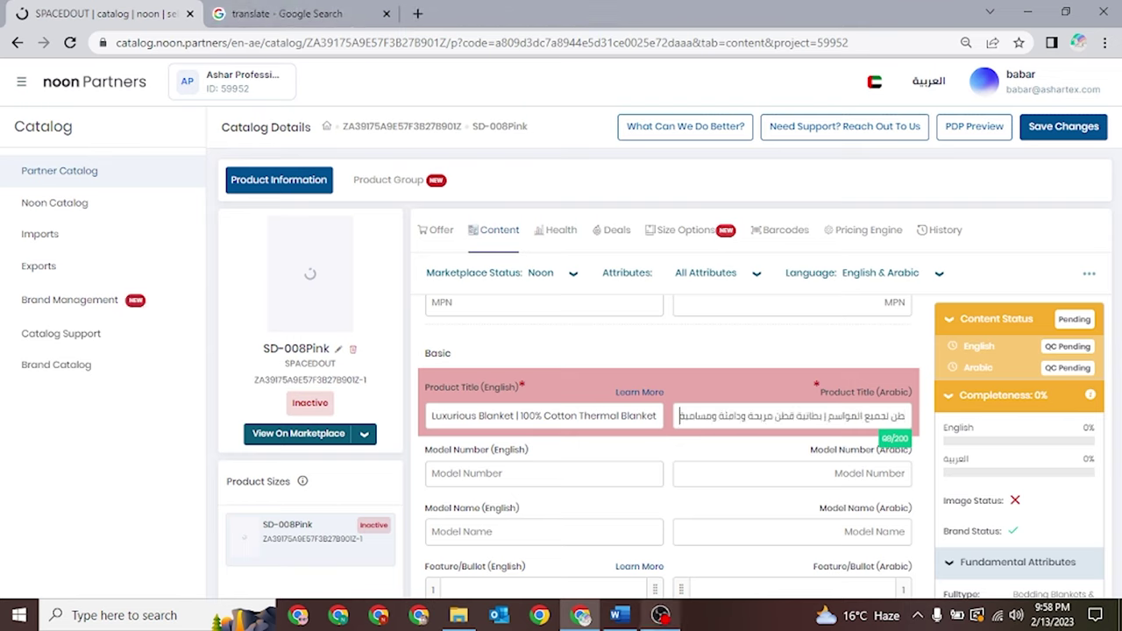
Set the English model number to SD008P
{"action": "scroll", "coordinate": [530, 491], "scroll_direction": "down", "scroll_amount": 1}
{"action": "left_click", "coordinate": [541, 391]}
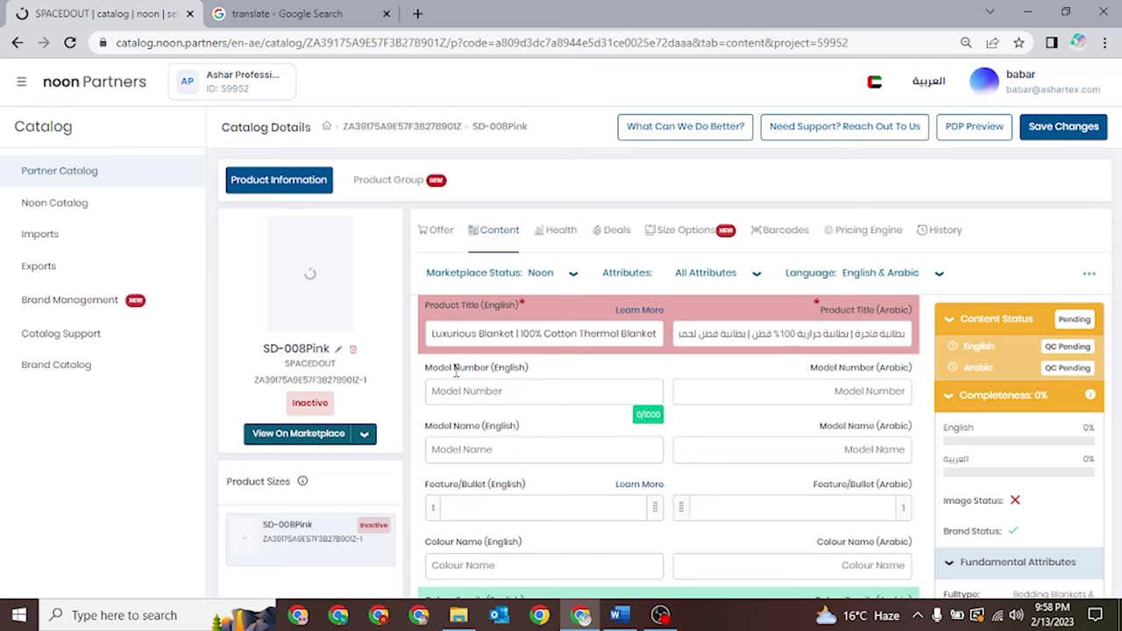
{"action": "type", "text": "SD008P"}
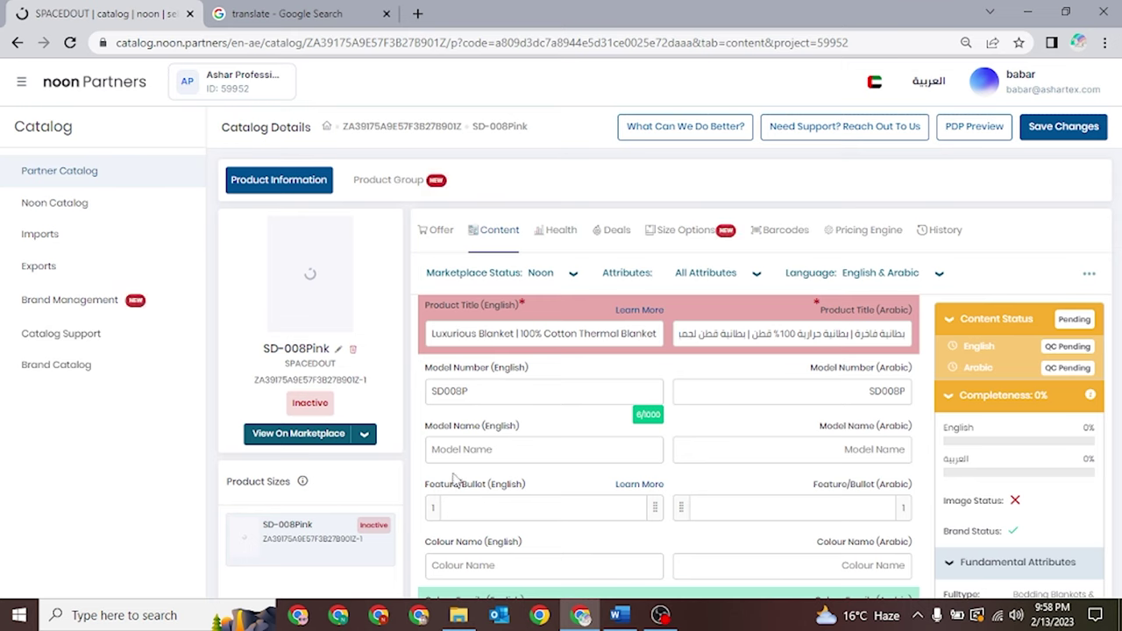
Copy "Cotton Thermal Blanket" from the English product title into the English model name
{"action": "left_click", "coordinate": [480, 453]}
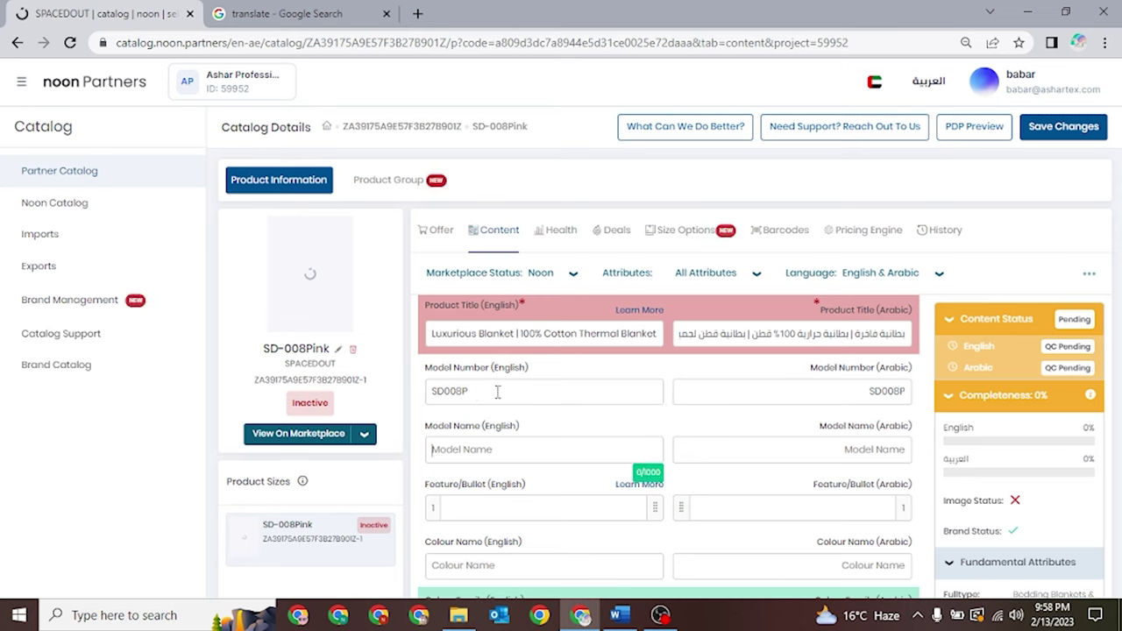
{"action": "left_click_drag", "start_coordinate": [520, 335], "coordinate": [653, 335]}
{"action": "left_click", "coordinate": [623, 333]}
{"action": "left_click", "coordinate": [546, 334]}
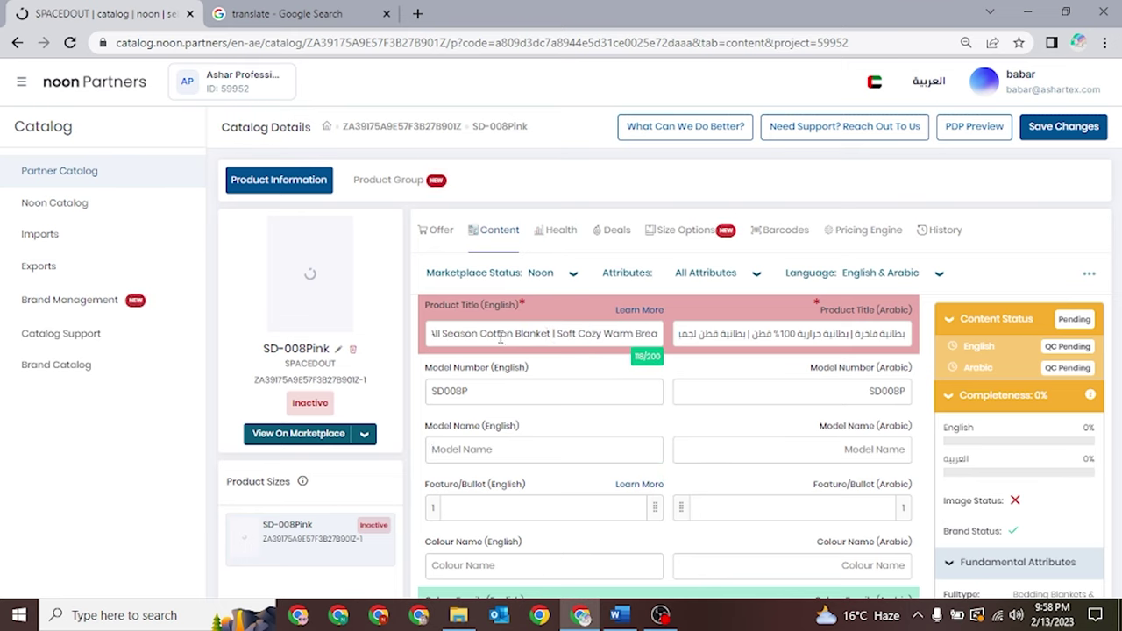
{"action": "left_click_drag", "start_coordinate": [449, 337], "coordinate": [433, 335]}
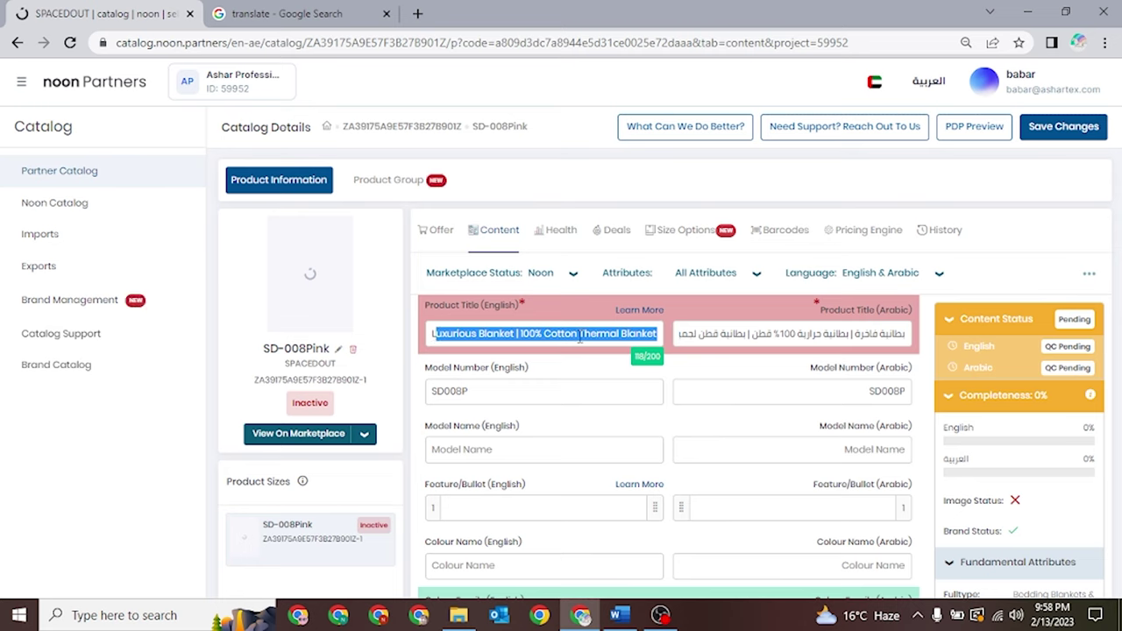
{"action": "left_click", "coordinate": [579, 336]}
{"action": "left_click_drag", "start_coordinate": [546, 335], "coordinate": [580, 334]}
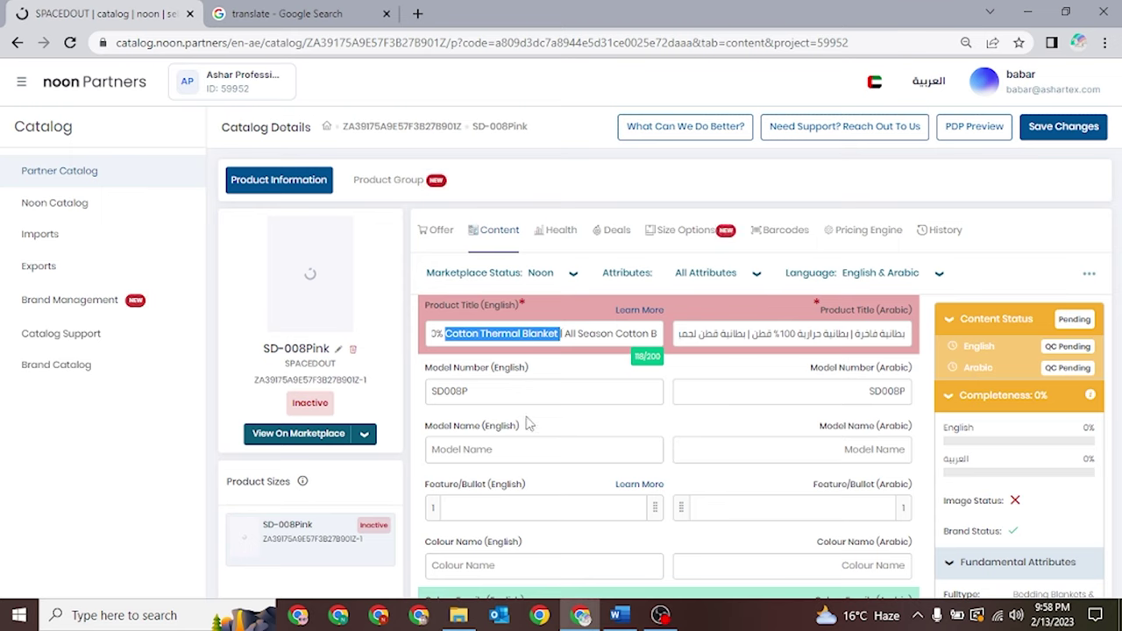
{"action": "left_click", "coordinate": [517, 451]}
{"action": "type", "text": "Cotton Thermal Blanket"}
Copy the "Wrap yourself in luxury" key point from the Word document into the first English feature bullet
{"action": "scroll", "coordinate": [519, 452], "scroll_direction": "down", "scroll_amount": 2}
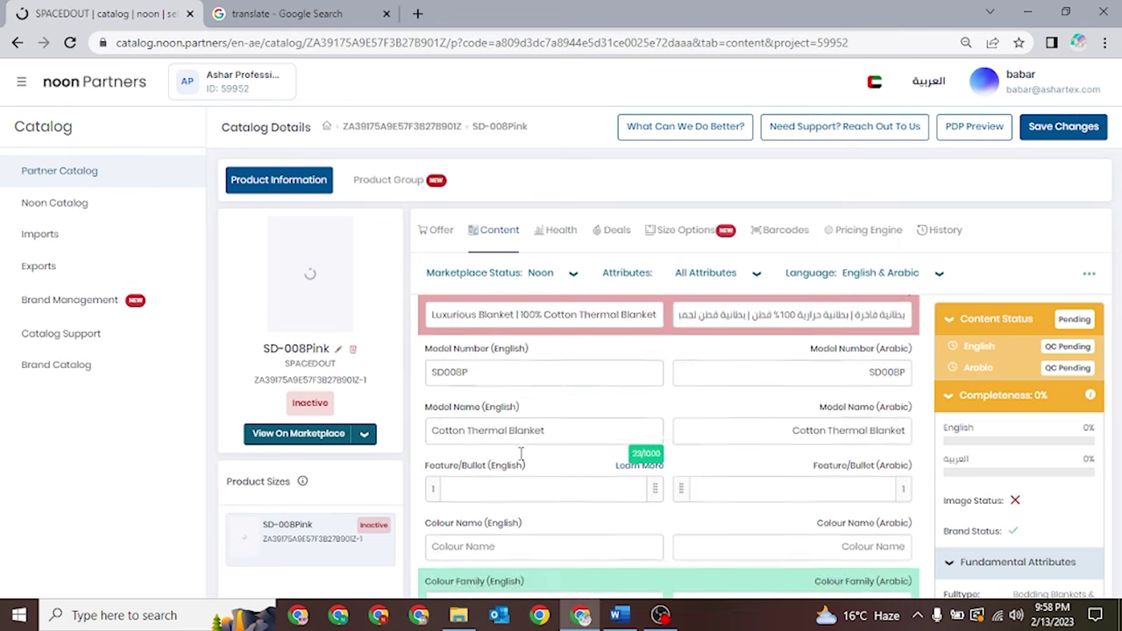
{"action": "left_click", "coordinate": [527, 334]}
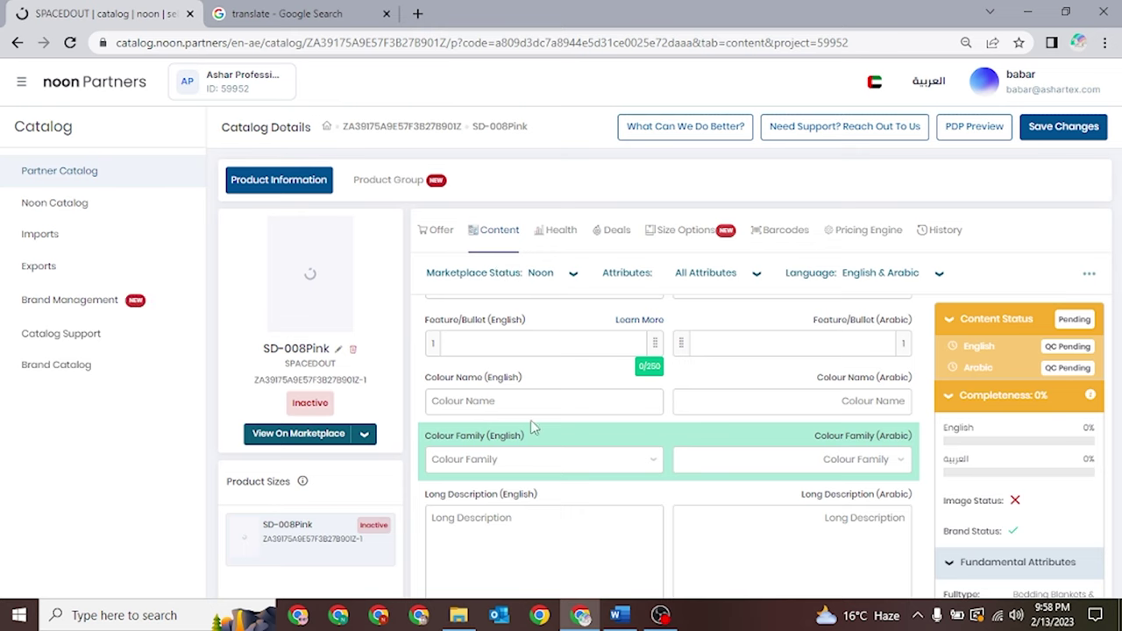
{"action": "mouse_move", "coordinate": [619, 614]}
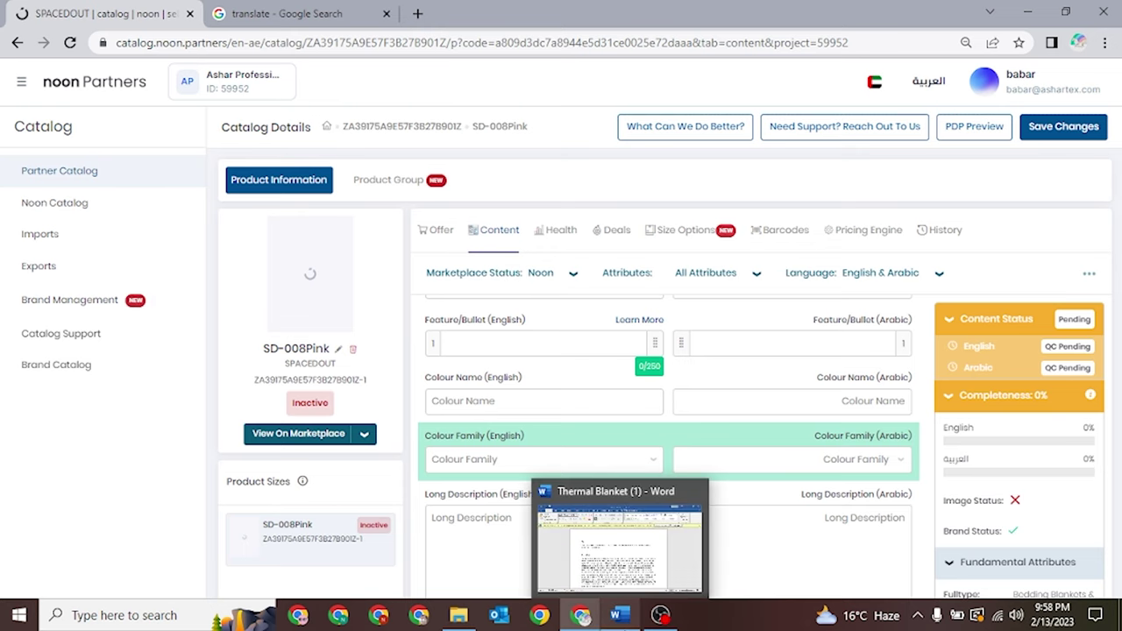
{"action": "left_click", "coordinate": [619, 614]}
{"action": "scroll", "coordinate": [337, 399], "scroll_direction": "down", "scroll_amount": 6}
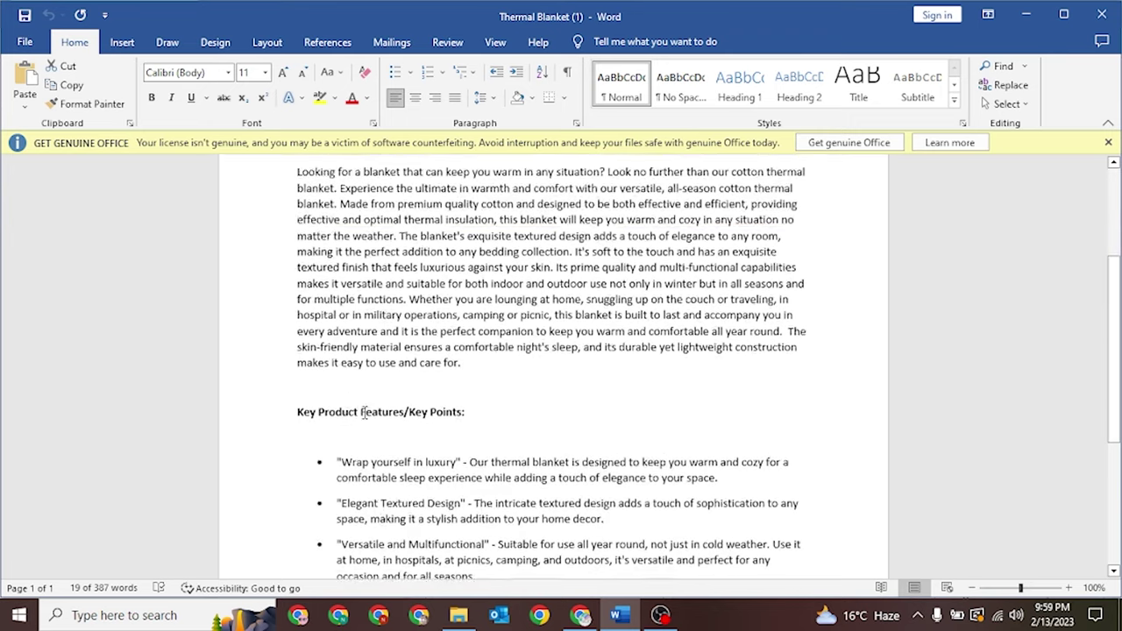
{"action": "left_click_drag", "start_coordinate": [337, 384], "coordinate": [717, 400]}
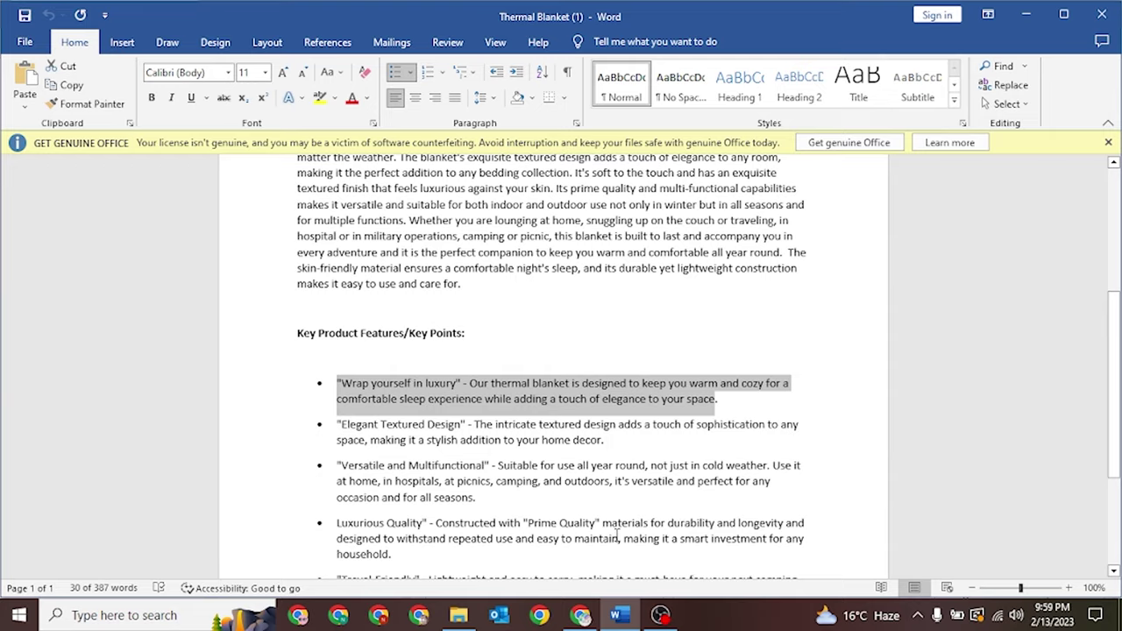
{"action": "left_click", "coordinate": [580, 615]}
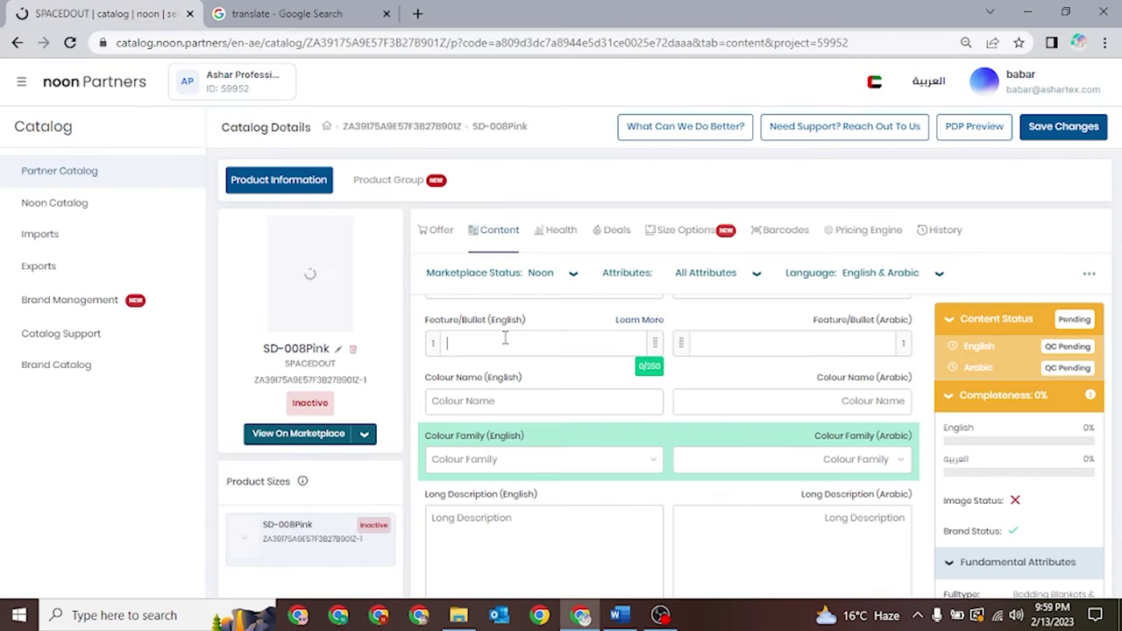
{"action": "key", "text": "ctrl+v"}
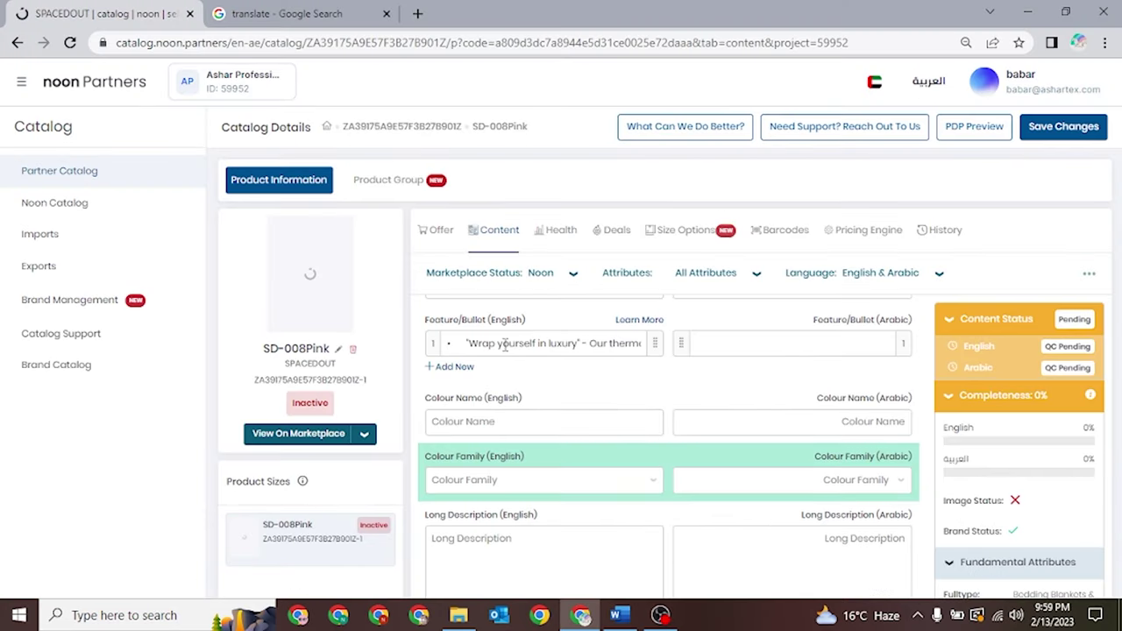
{"action": "left_click", "coordinate": [453, 367]}
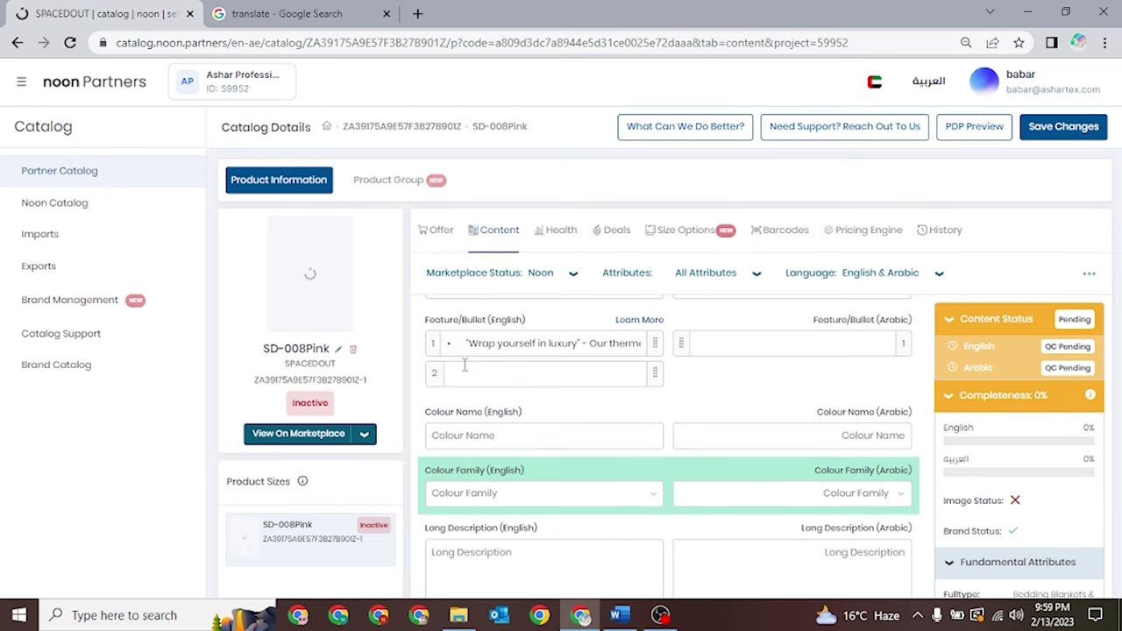
Translate the first English feature bullet into Arabic with Google's translator and paste the translation into the first Arabic feature bullet
{"action": "left_click", "coordinate": [532, 343]}
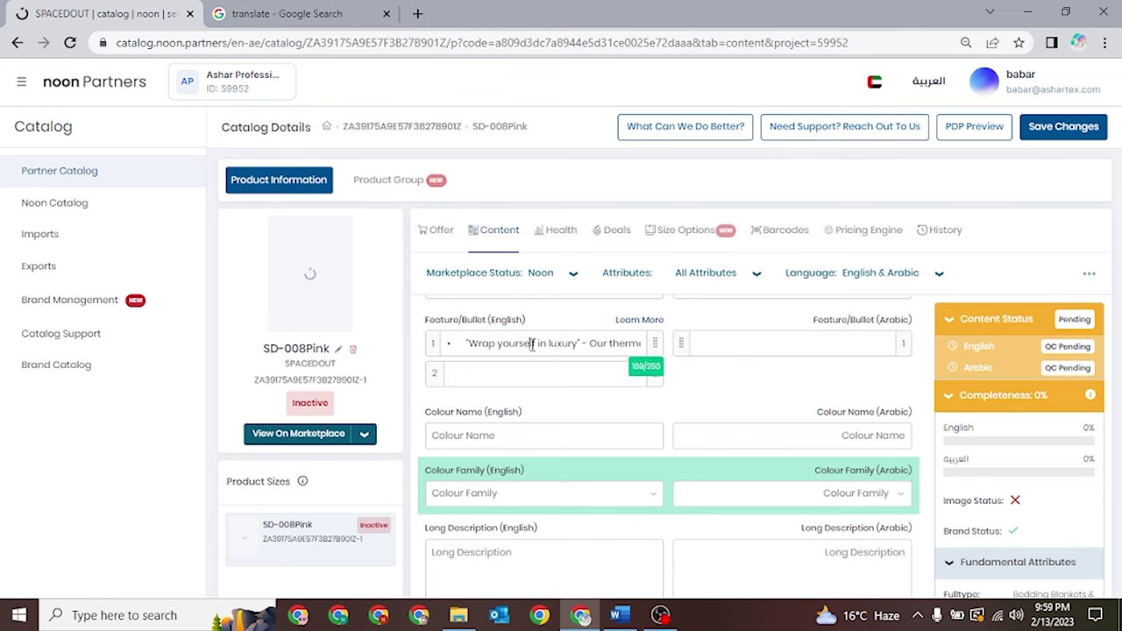
{"action": "left_click", "coordinate": [320, 7]}
{"action": "left_click", "coordinate": [387, 273]}
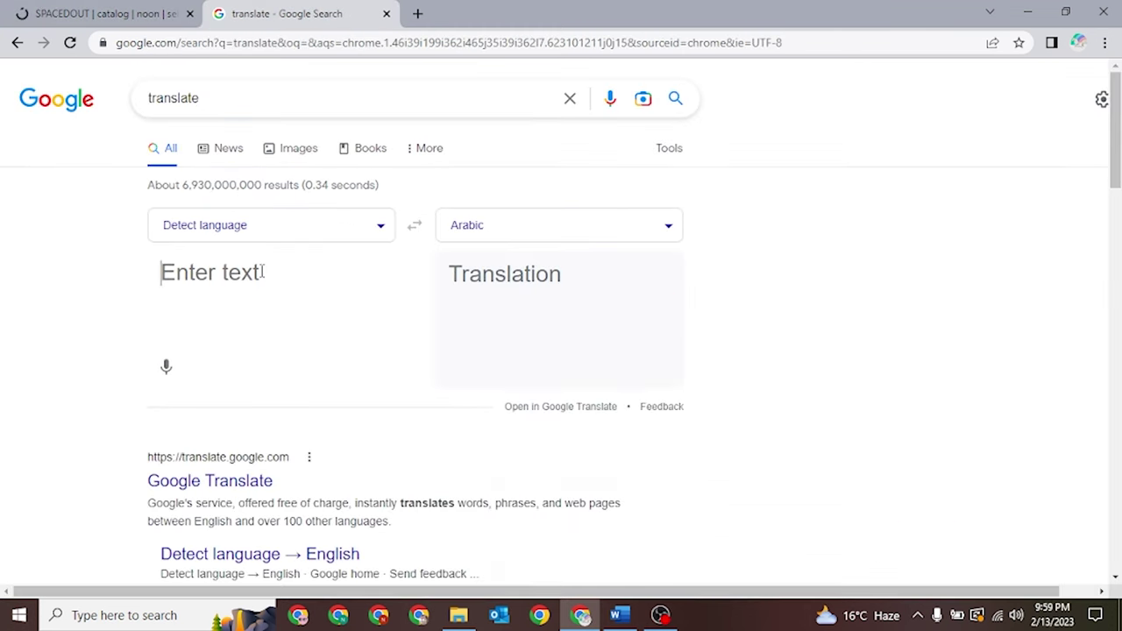
{"action": "key", "text": "ctrl+v"}
{"action": "left_click_drag", "start_coordinate": [671, 260], "coordinate": [520, 361]}
{"action": "left_click", "coordinate": [535, 393]}
{"action": "left_click_drag", "start_coordinate": [682, 267], "coordinate": [535, 382]}
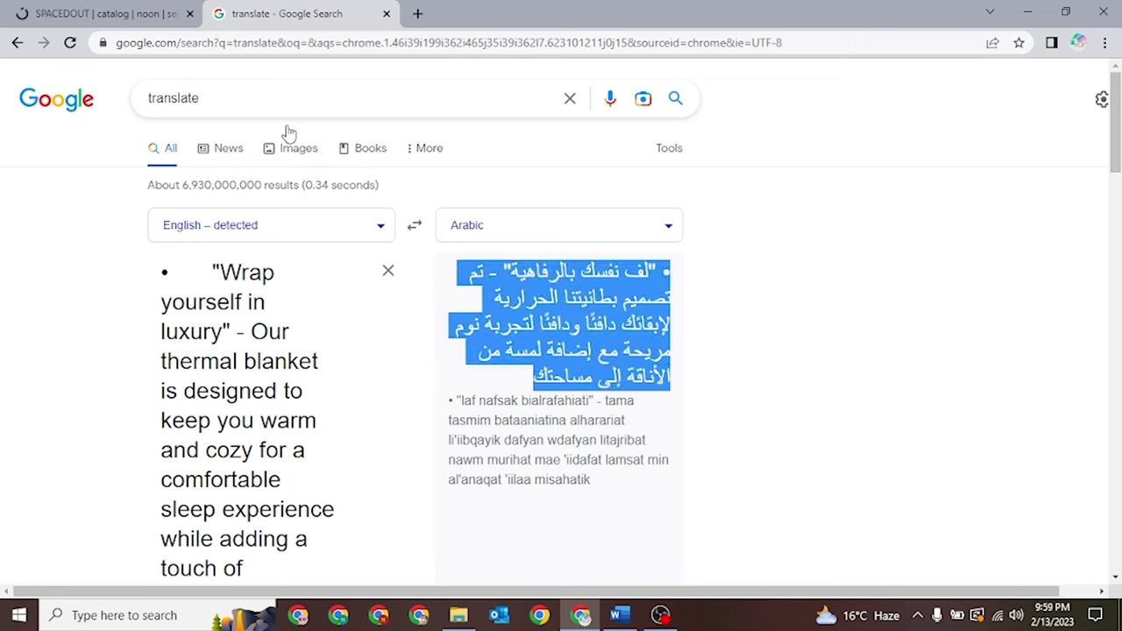
{"action": "left_click", "coordinate": [163, 12]}
{"action": "left_click", "coordinate": [782, 354]}
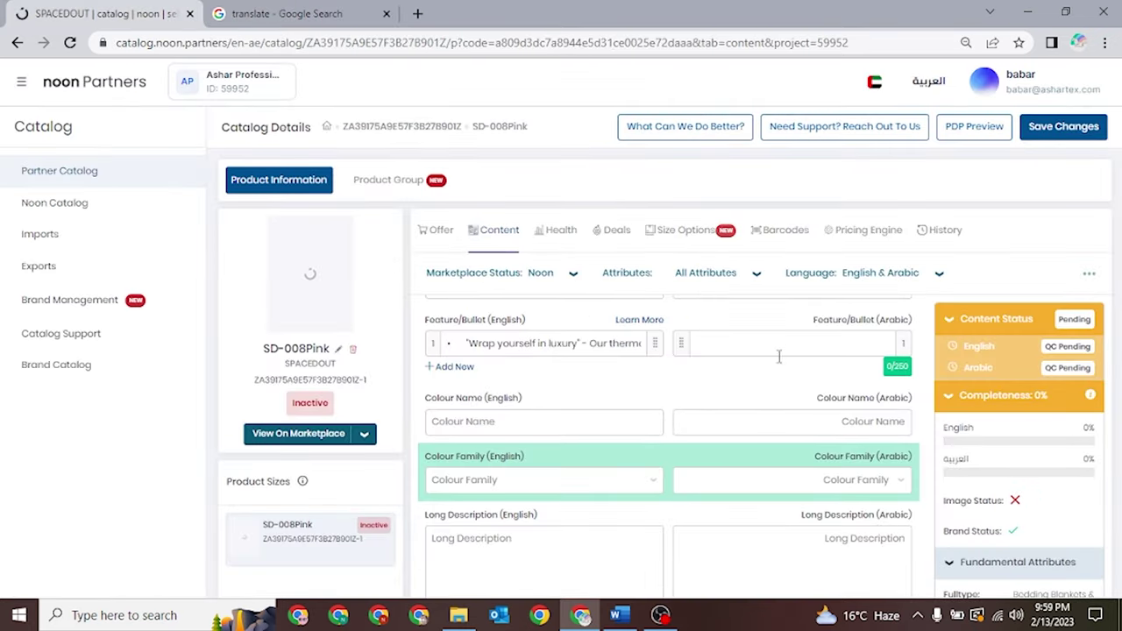
{"action": "key", "text": "ctrl+v"}
Copy the "Elegant Textured Design" key point from the Word document into a new second English feature bullet
{"action": "left_click", "coordinate": [620, 616]}
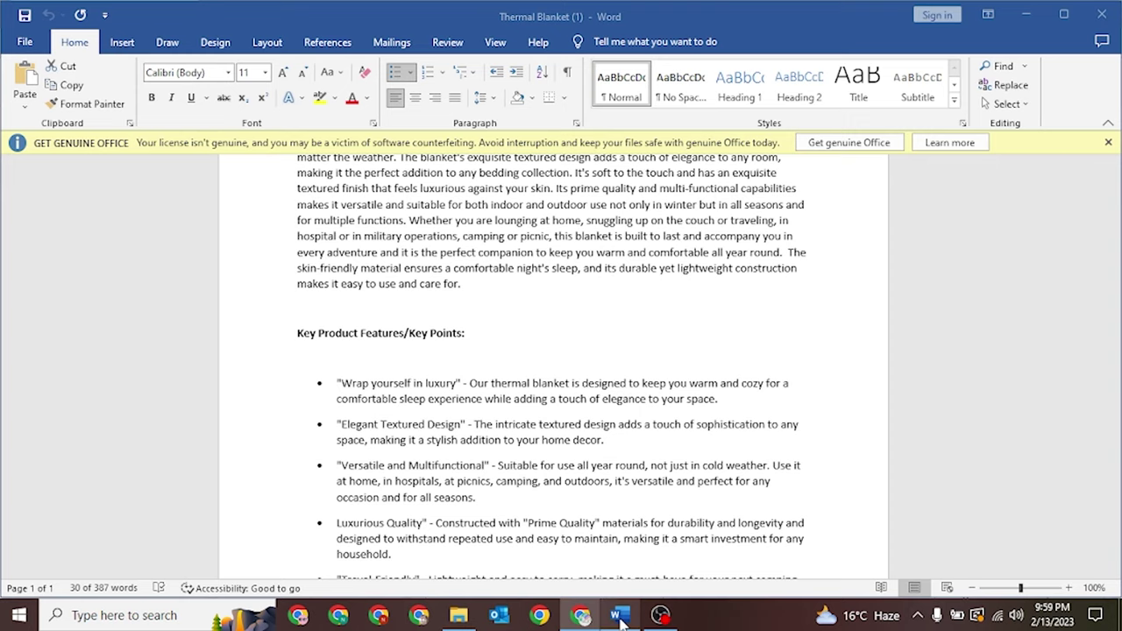
{"action": "triple_click", "coordinate": [392, 419]}
{"action": "left_click_drag", "start_coordinate": [336, 425], "coordinate": [593, 445]}
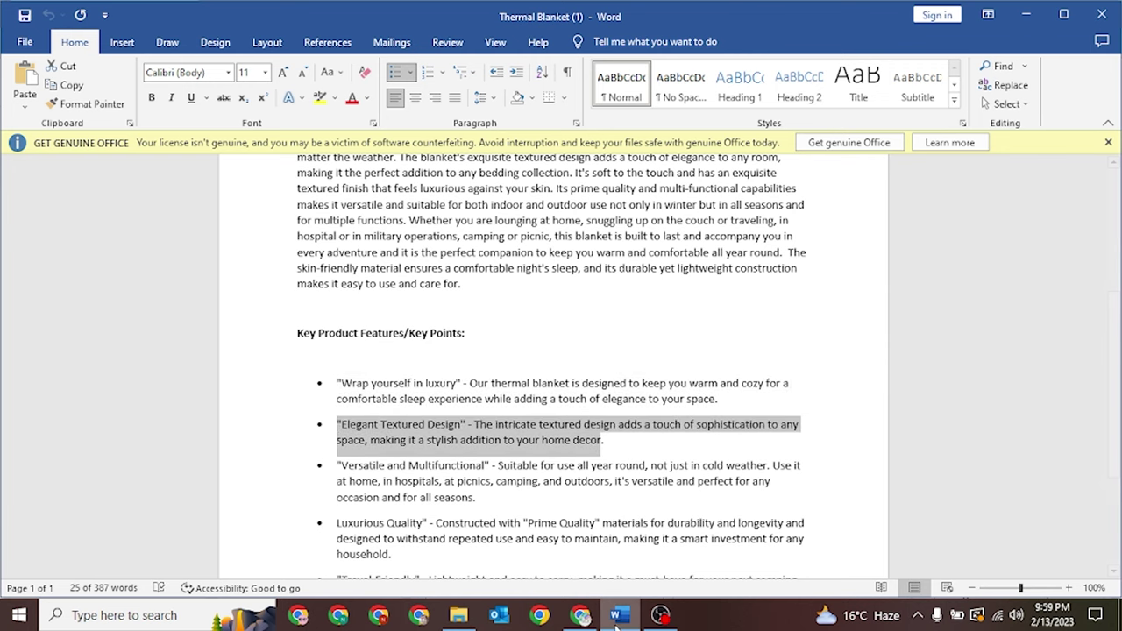
{"action": "left_click", "coordinate": [580, 615]}
{"action": "left_click", "coordinate": [455, 368]}
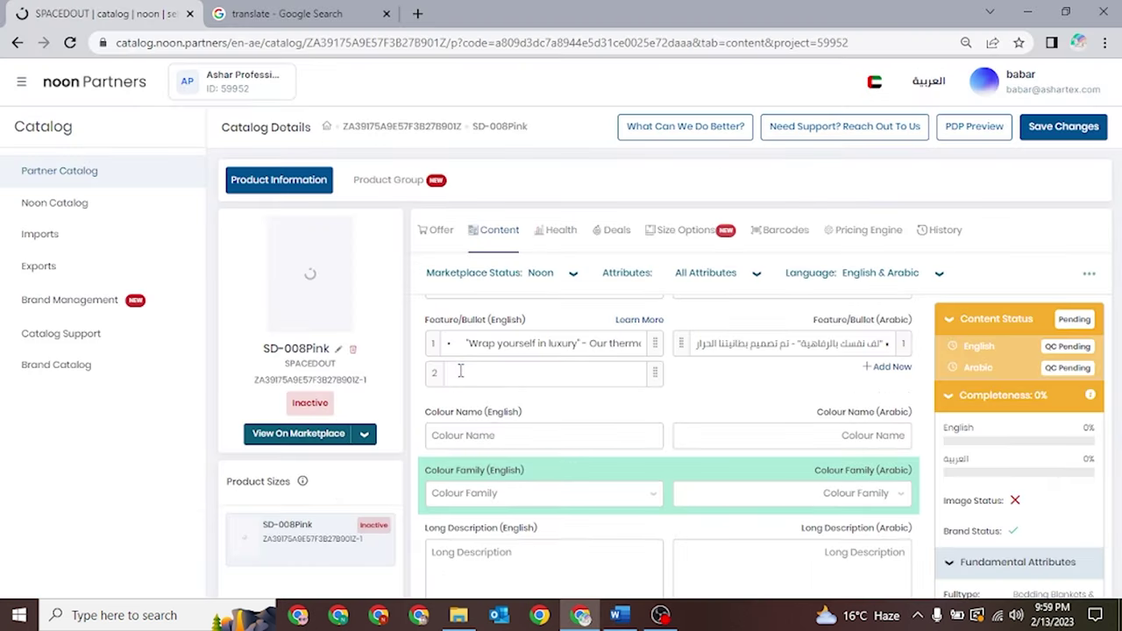
{"action": "key", "text": "ctrl+v"}
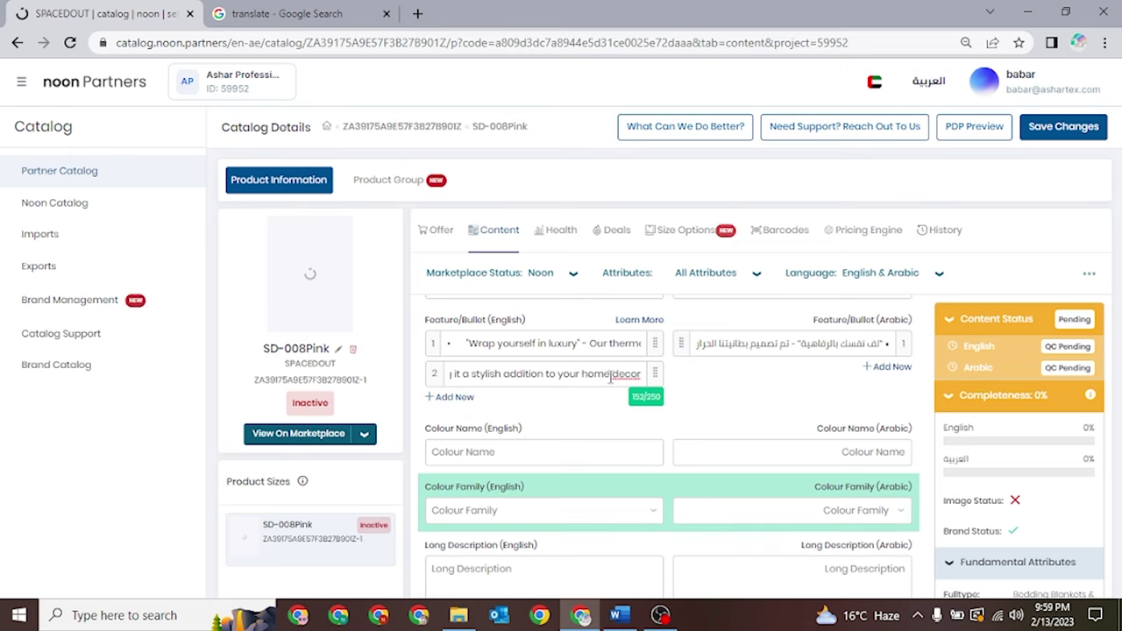
{"action": "left_click_drag", "start_coordinate": [604, 375], "coordinate": [647, 364]}
{"action": "left_click", "coordinate": [614, 374]}
{"action": "left_click_drag", "start_coordinate": [604, 374], "coordinate": [653, 376]}
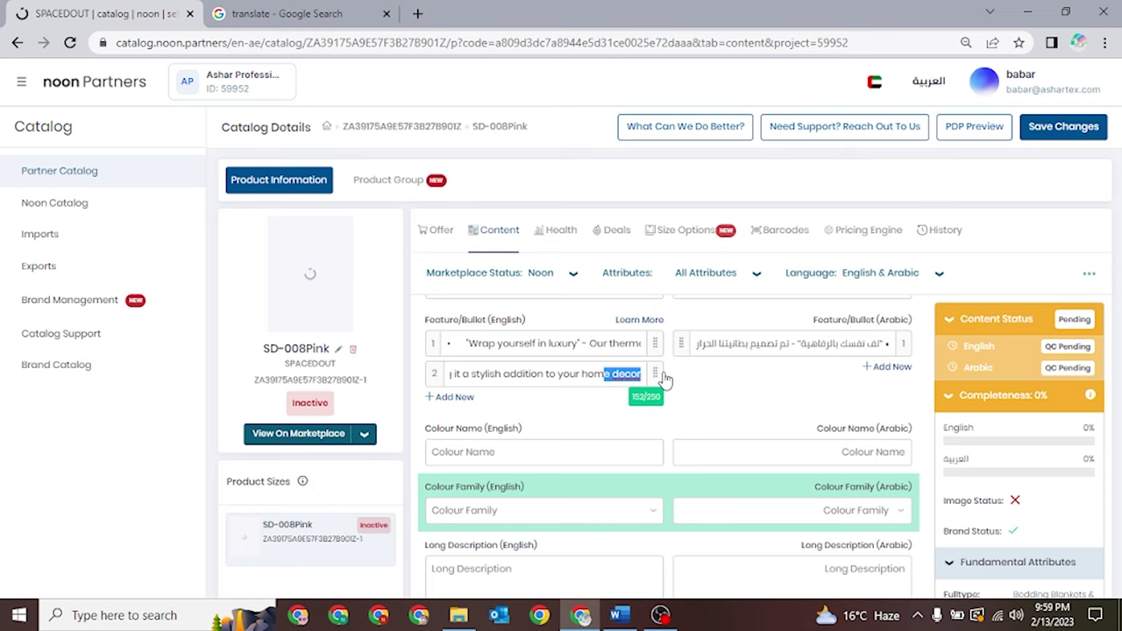
Translate the "Elegant Textured Design" bullet into Arabic with Google's translator and paste the translation into the second Arabic feature bullet
{"action": "key", "text": "ctrl+Tab"}
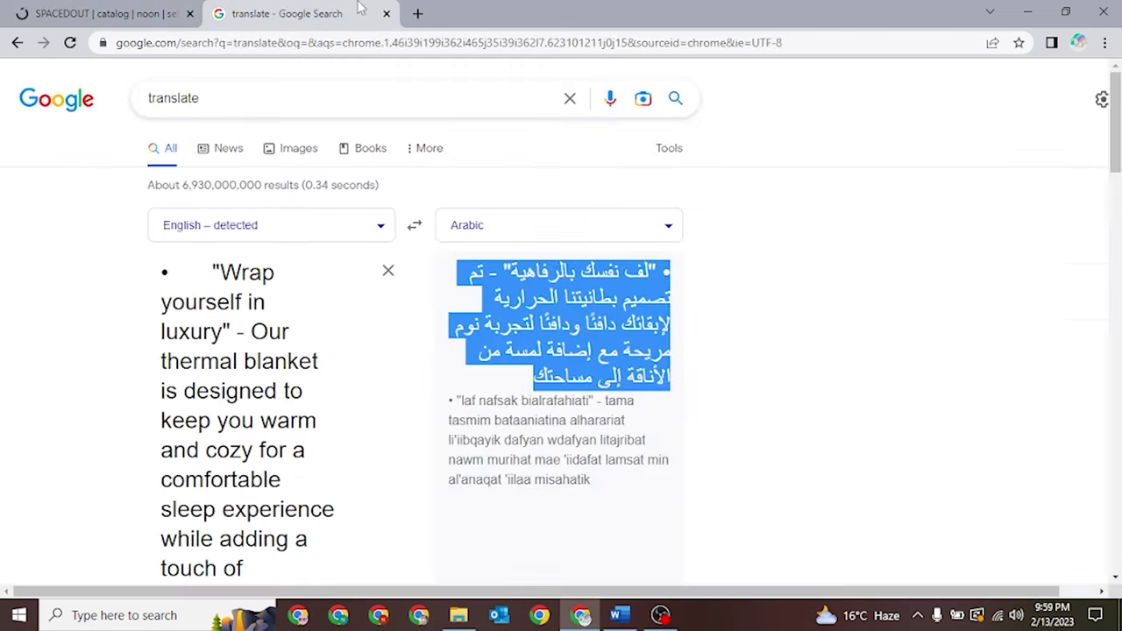
{"action": "left_click", "coordinate": [387, 268]}
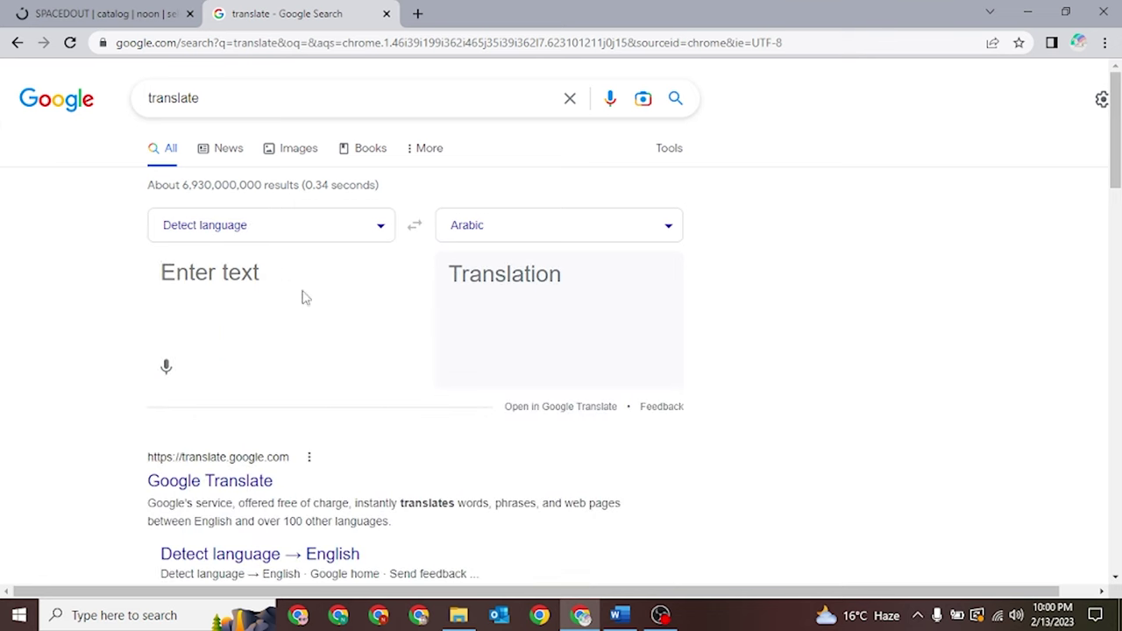
{"action": "type", "text": "•\t\"Elegant Textured Design\" - The intricate textured design adds a touch of sophistication to any space, making it a stylish addition to your home decor"}
{"action": "left_click_drag", "start_coordinate": [672, 267], "coordinate": [502, 392]}
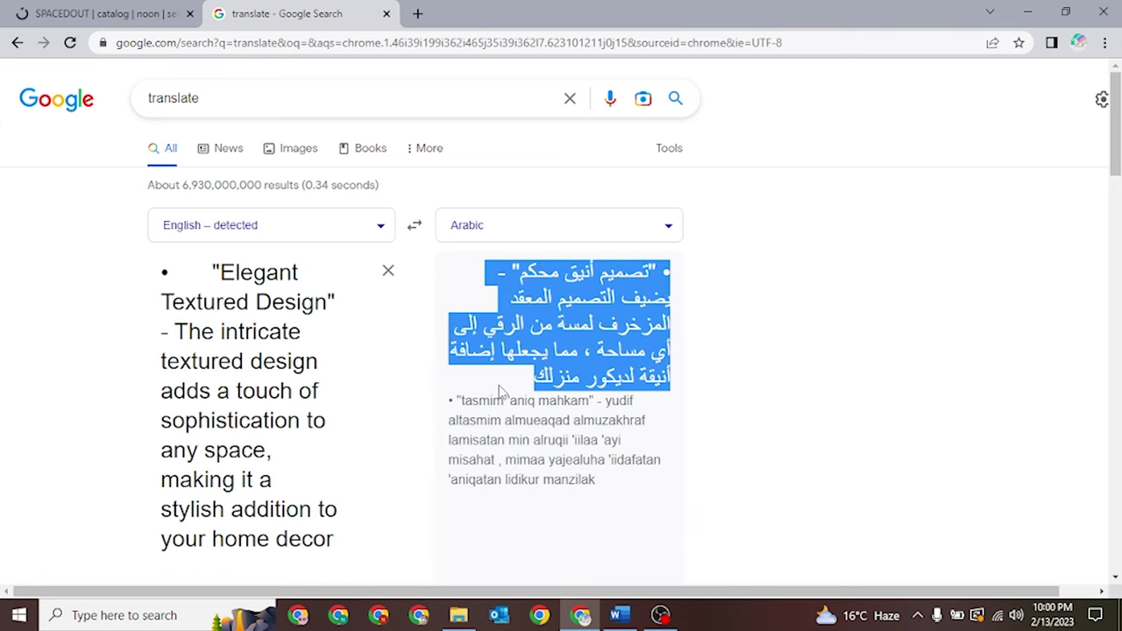
{"action": "left_click", "coordinate": [158, 13]}
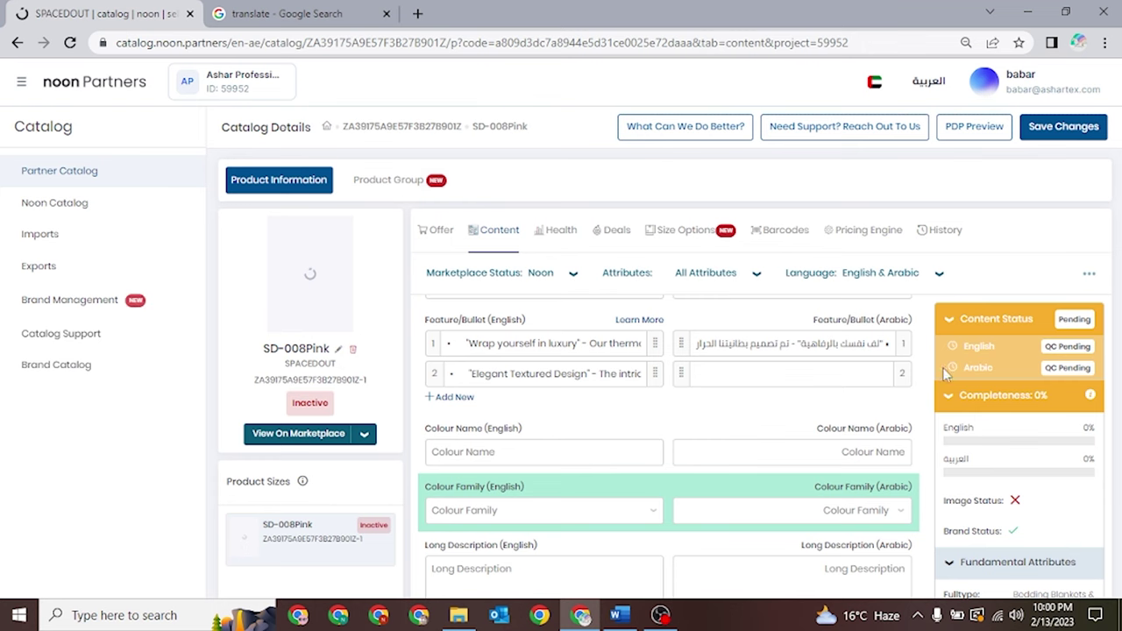
{"action": "left_click", "coordinate": [840, 373]}
{"action": "key", "text": "ctrl+v"}
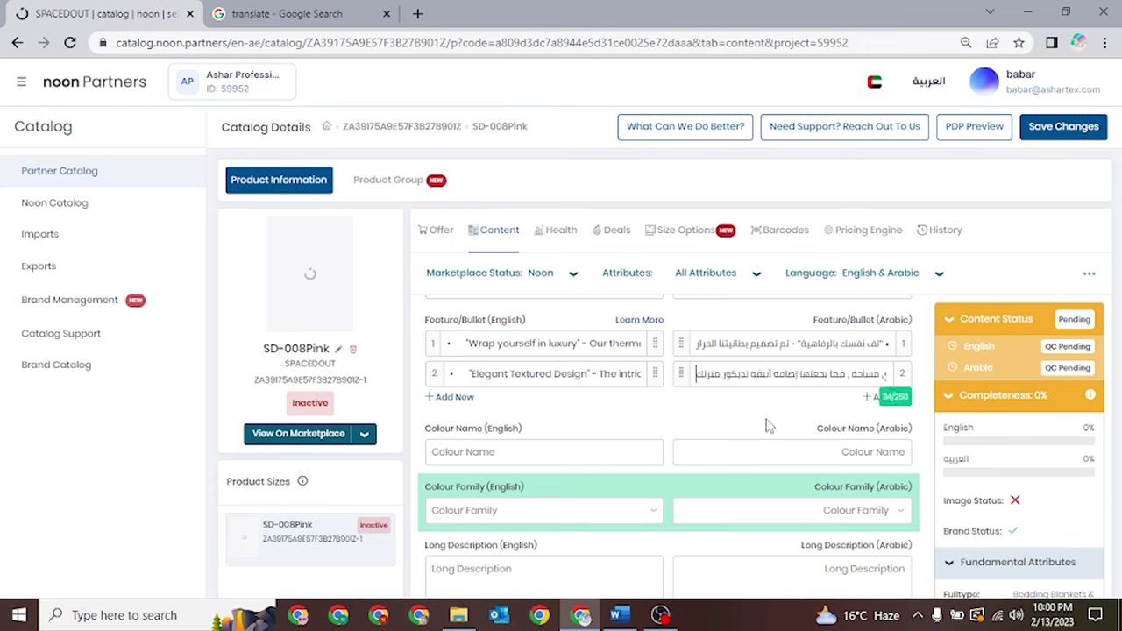
Copy the "Versatile and Multifunctional" key point from the Word document into a new third English feature bullet
{"action": "left_click", "coordinate": [619, 614]}
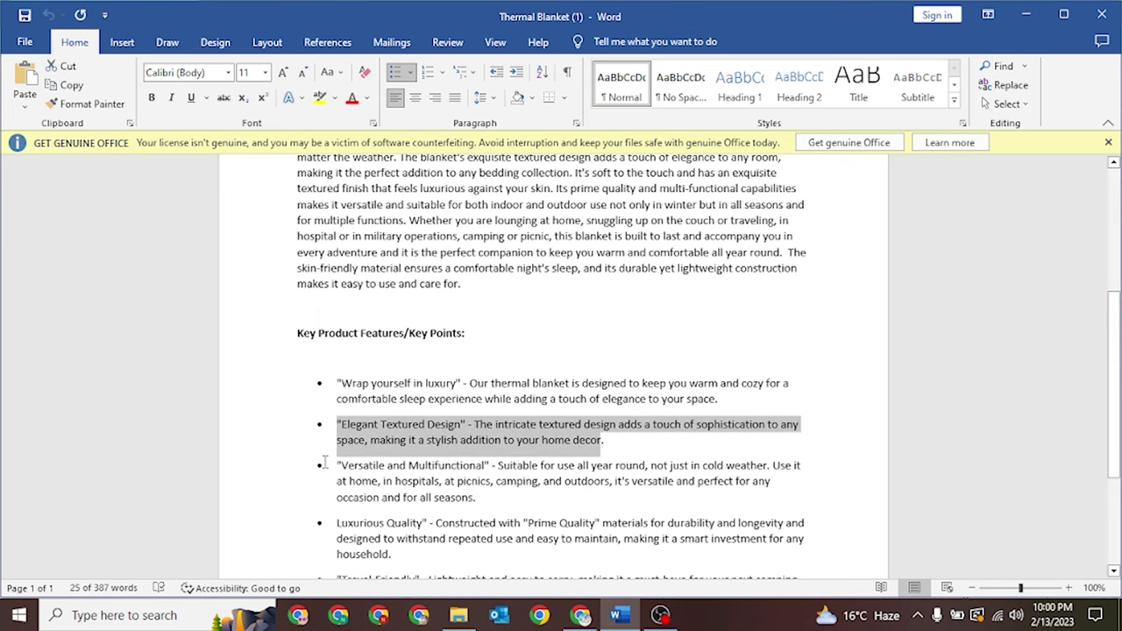
{"action": "left_click_drag", "start_coordinate": [335, 467], "coordinate": [458, 506]}
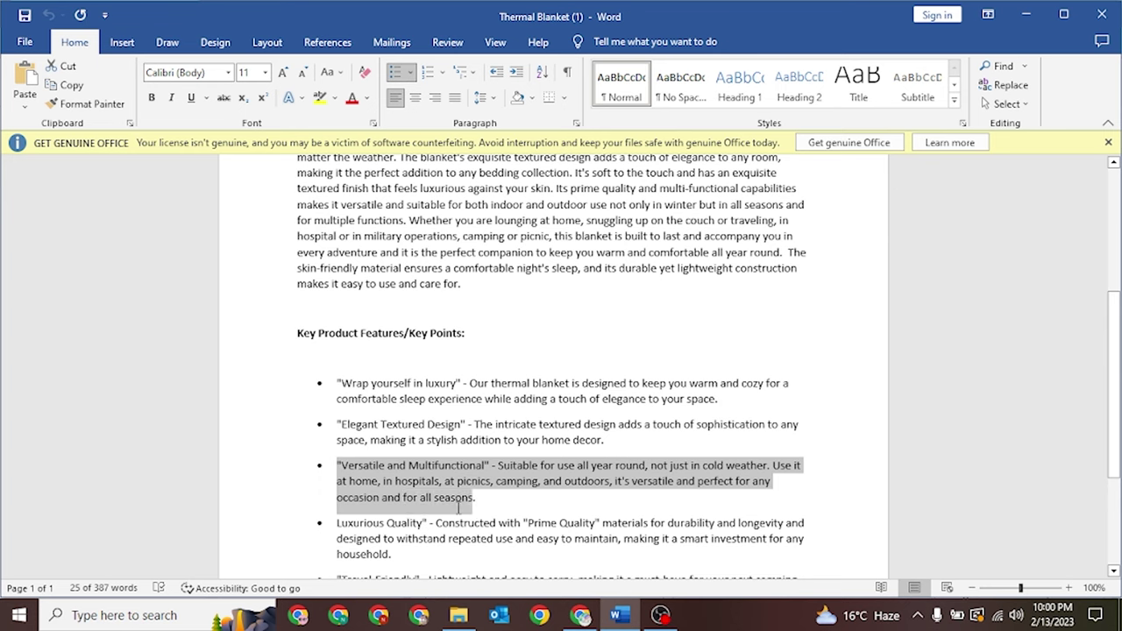
{"action": "left_click", "coordinate": [580, 615]}
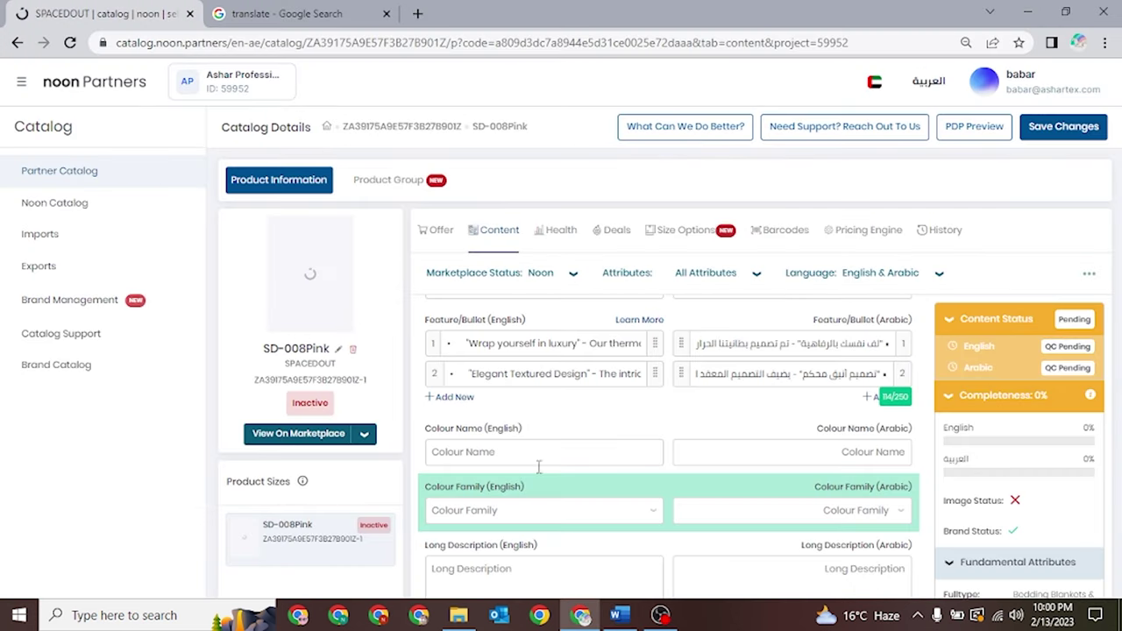
{"action": "left_click", "coordinate": [451, 397]}
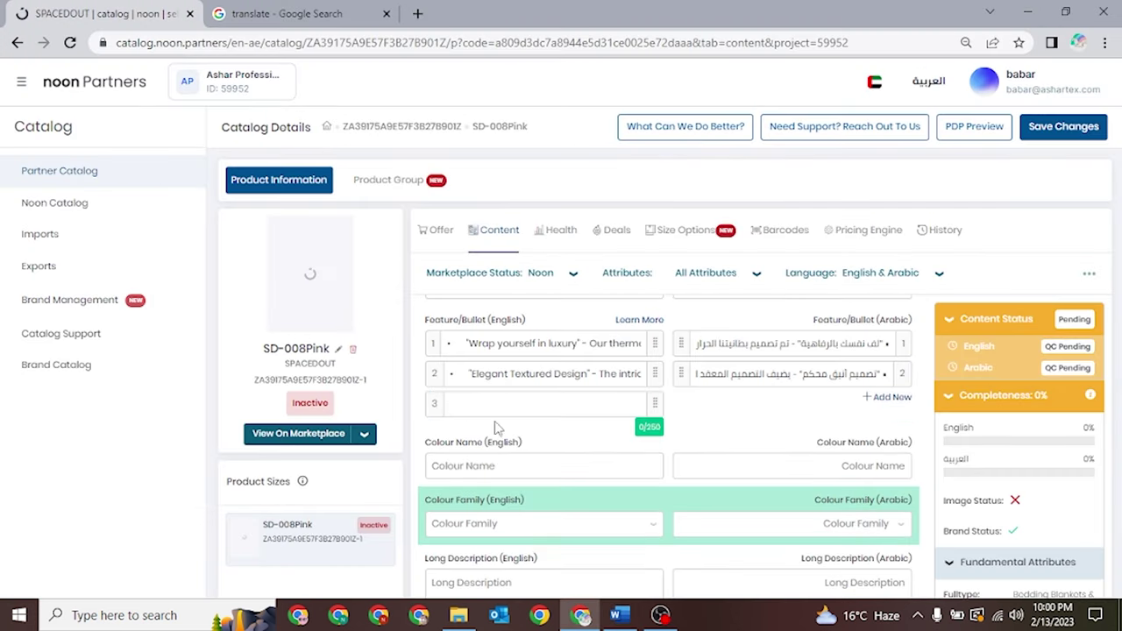
{"action": "key", "text": "ctrl+v"}
Translate the "Versatile and Multifunctional" bullet into Arabic with Google's translator and paste the translation into the third Arabic feature bullet
{"action": "left_click", "coordinate": [320, 13]}
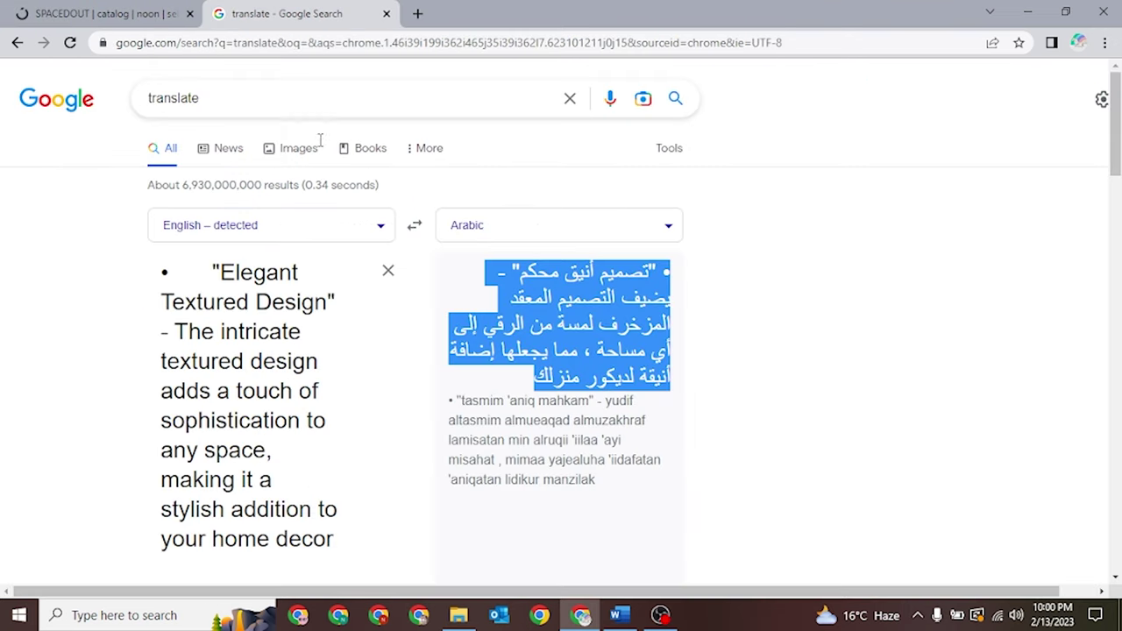
{"action": "left_click", "coordinate": [389, 270]}
{"action": "key", "text": "ctrl+v"}
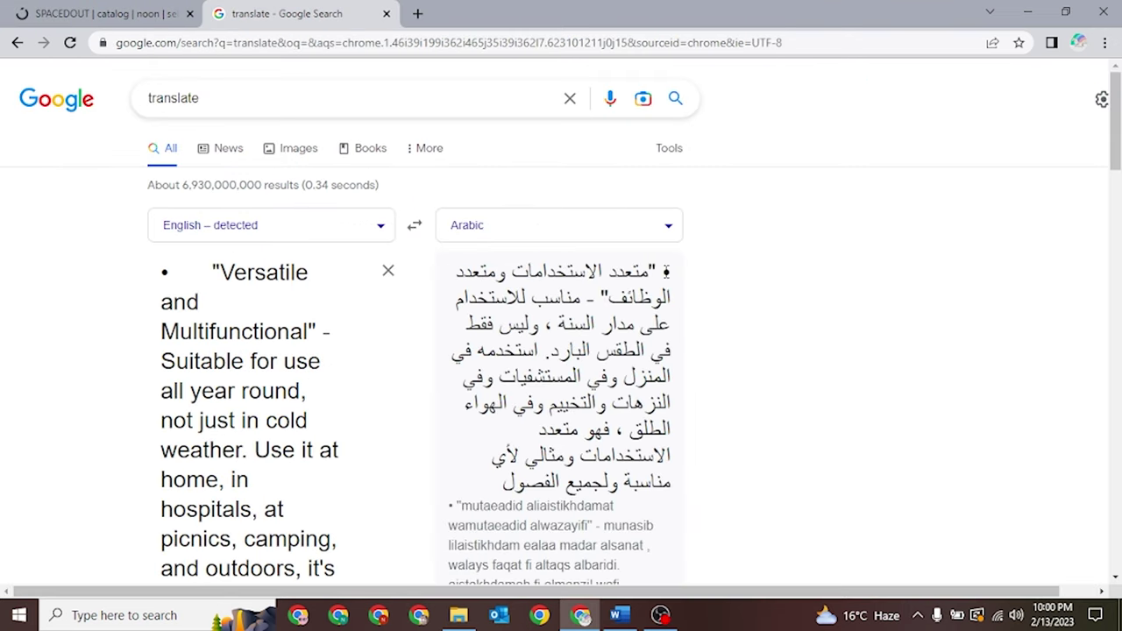
{"action": "left_click_drag", "start_coordinate": [669, 272], "coordinate": [488, 483]}
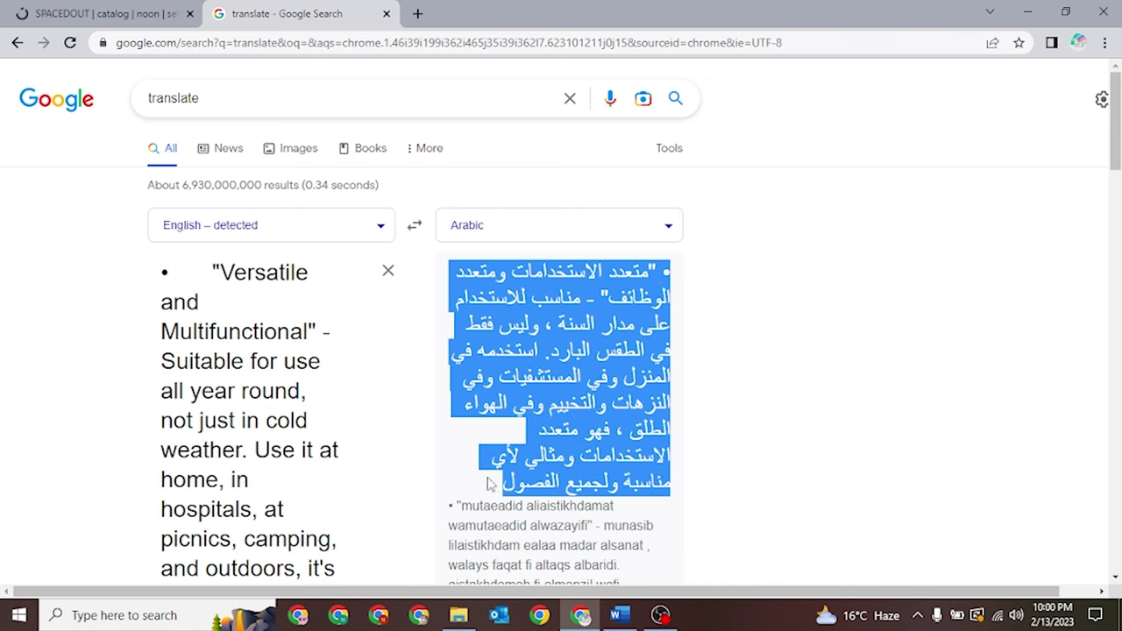
{"action": "left_click", "coordinate": [144, 13]}
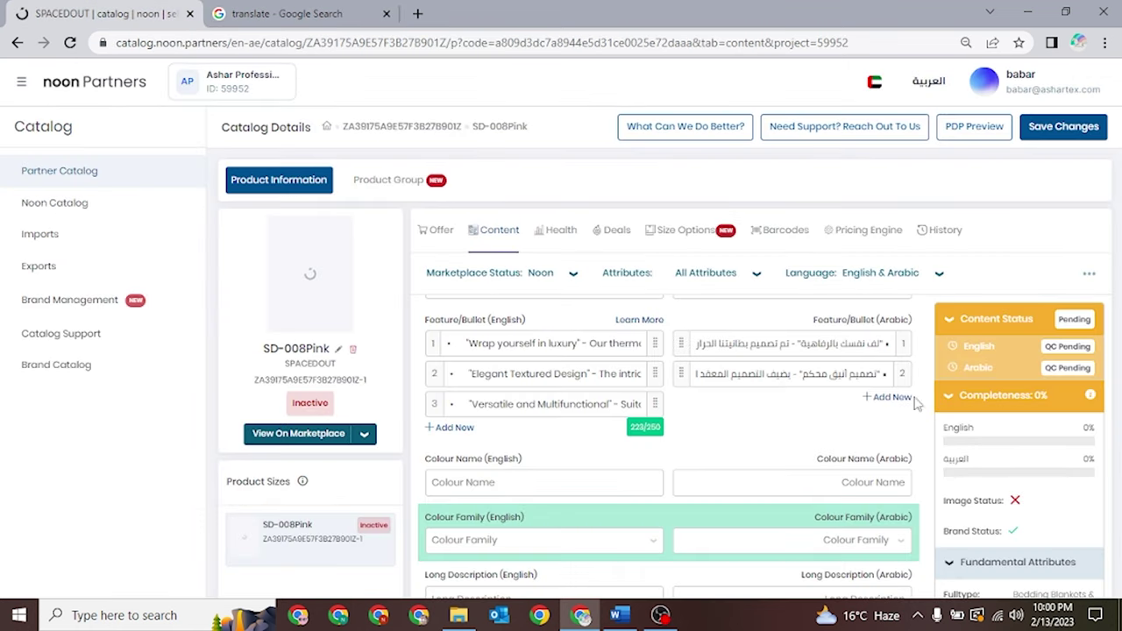
{"action": "left_click", "coordinate": [812, 413]}
{"action": "key", "text": "ctrl+v"}
Add a fourth English feature bullet and fill it with the "Luxurious Quality" key point from the Word document
{"action": "scroll", "coordinate": [614, 395], "scroll_direction": "down", "scroll_amount": 3}
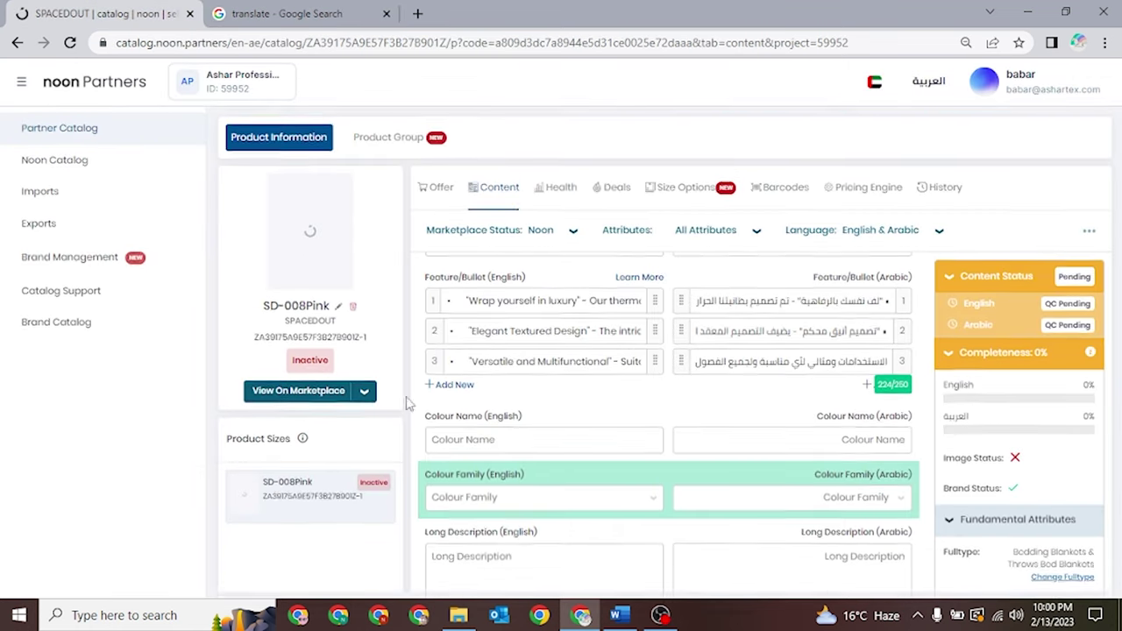
{"action": "left_click", "coordinate": [446, 298]}
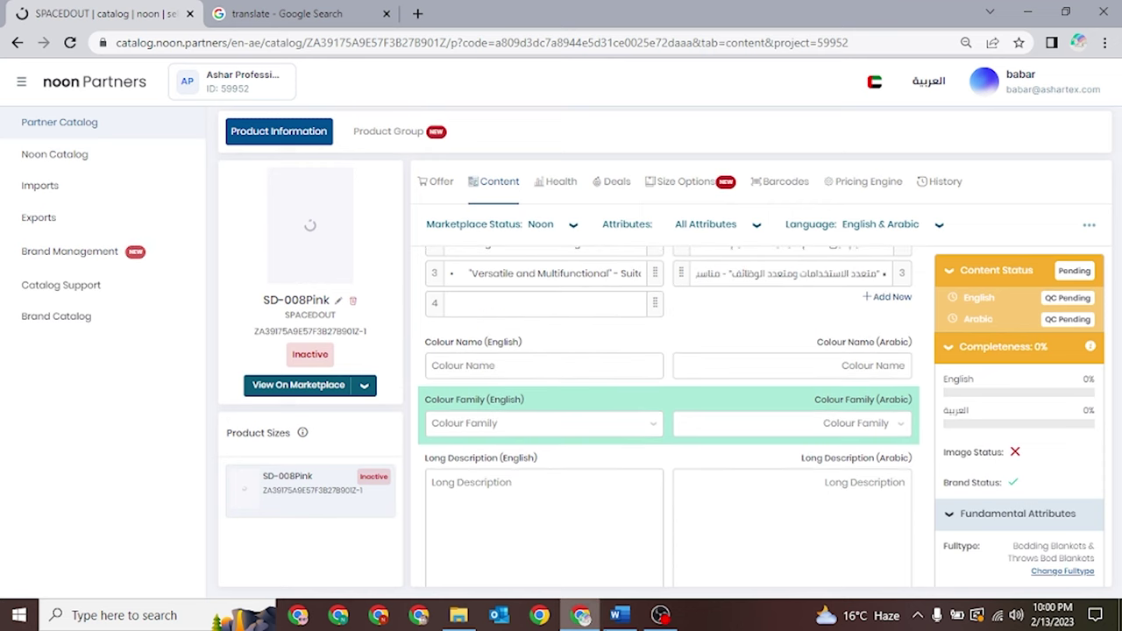
{"action": "key", "text": "alt+Tab"}
{"action": "scroll", "coordinate": [411, 441], "scroll_direction": "up", "scroll_amount": 1}
{"action": "scroll", "coordinate": [358, 471], "scroll_direction": "down", "scroll_amount": 3}
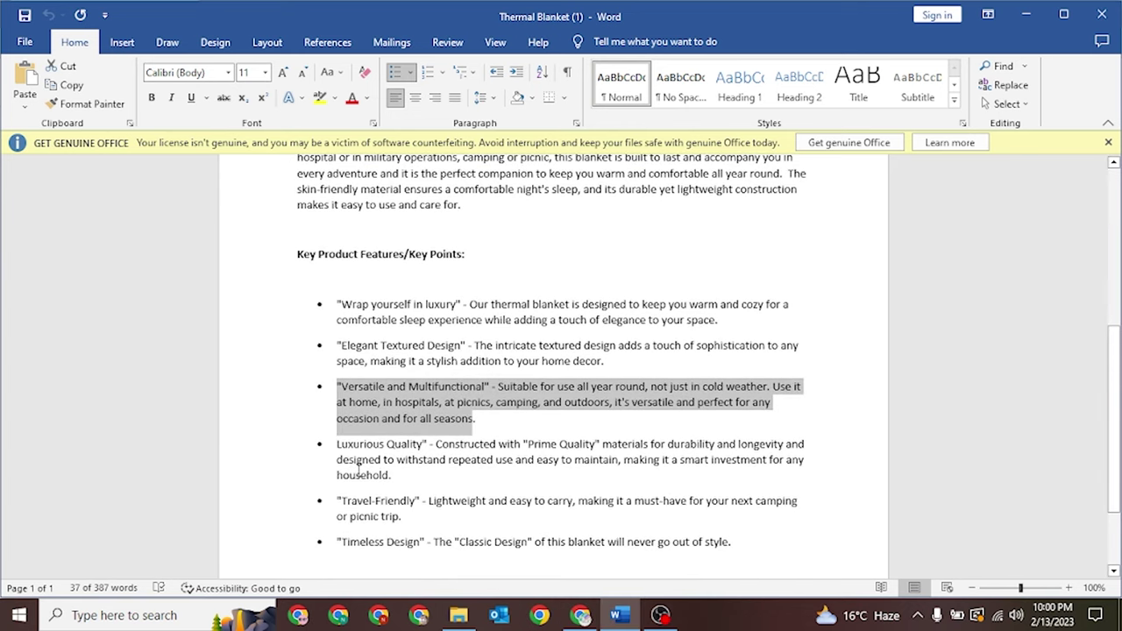
{"action": "left_click_drag", "start_coordinate": [335, 445], "coordinate": [392, 491]}
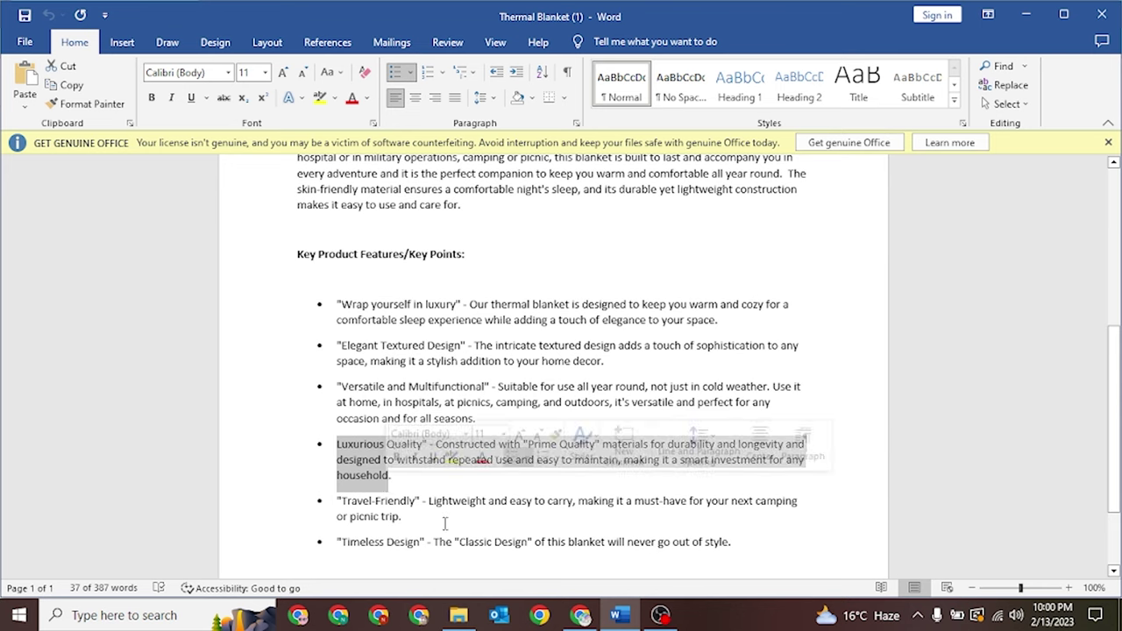
{"action": "left_click", "coordinate": [583, 616]}
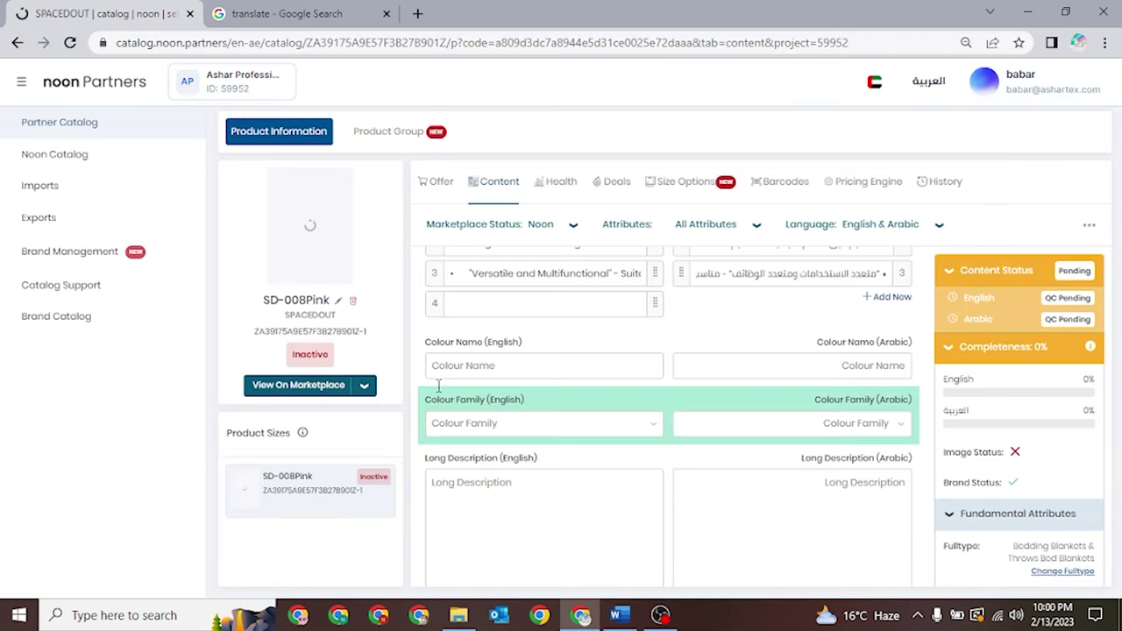
{"action": "key", "text": "ctrl+v"}
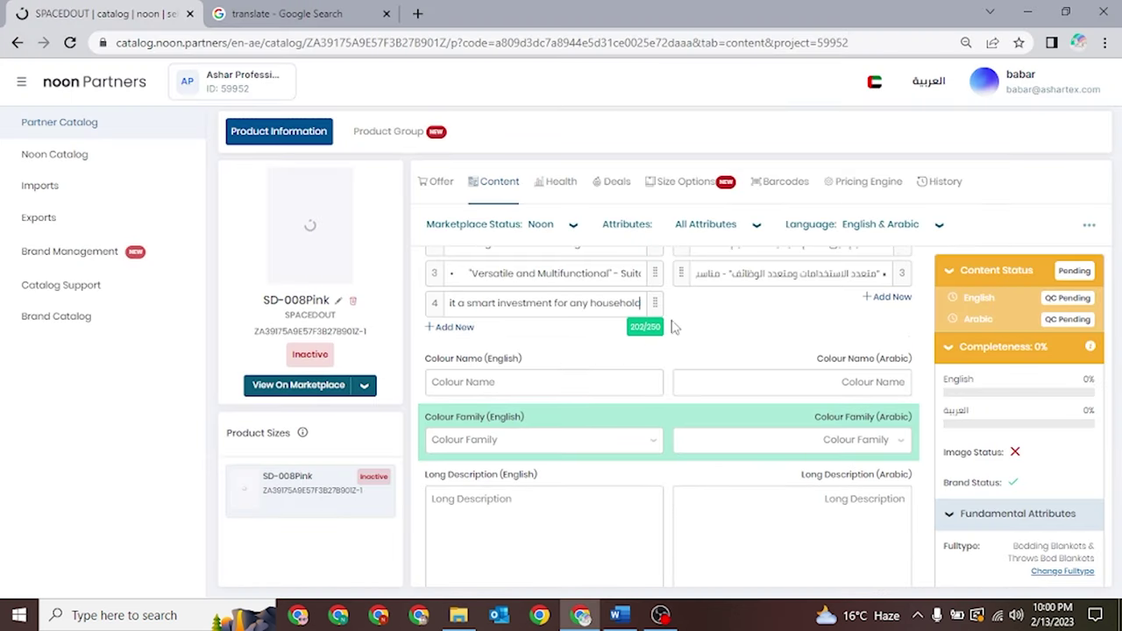
Add a fourth Arabic feature bullet and fill it with Google's Arabic translation of the "Luxurious Quality" bullet
{"action": "left_click", "coordinate": [876, 297]}
{"action": "left_click", "coordinate": [263, 12]}
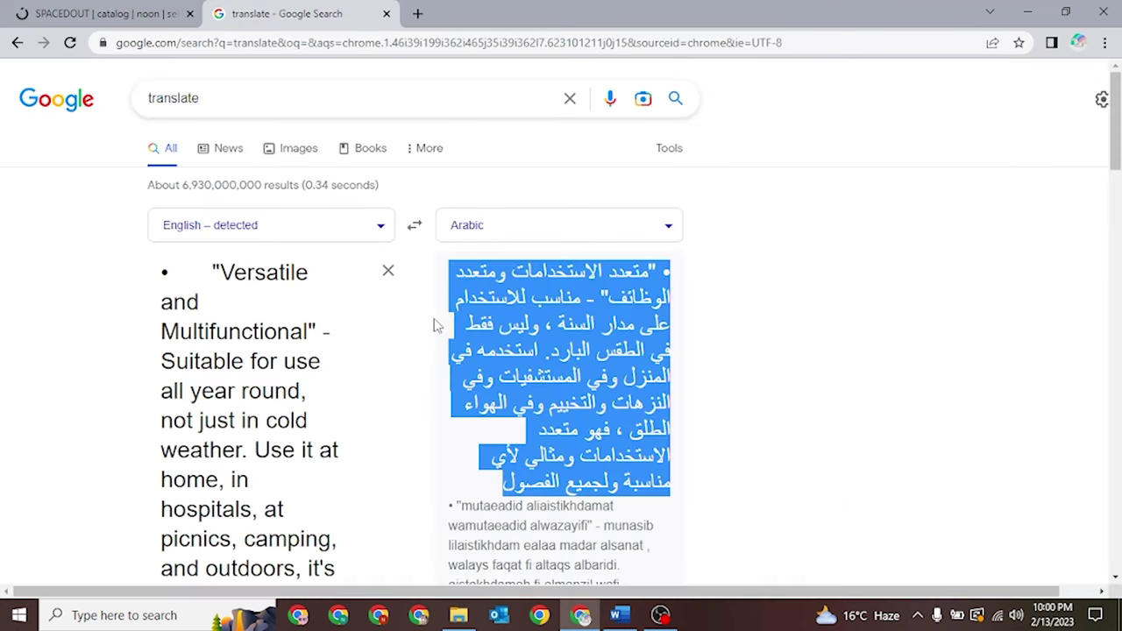
{"action": "left_click", "coordinate": [388, 271]}
{"action": "type", "text": "•\tLuxurious Quality\" - Constructed with \"Prime Quality\" materials for durability and longevity and designed to withstand repeated use and easy to maintain, making it a smart investment for any household"}
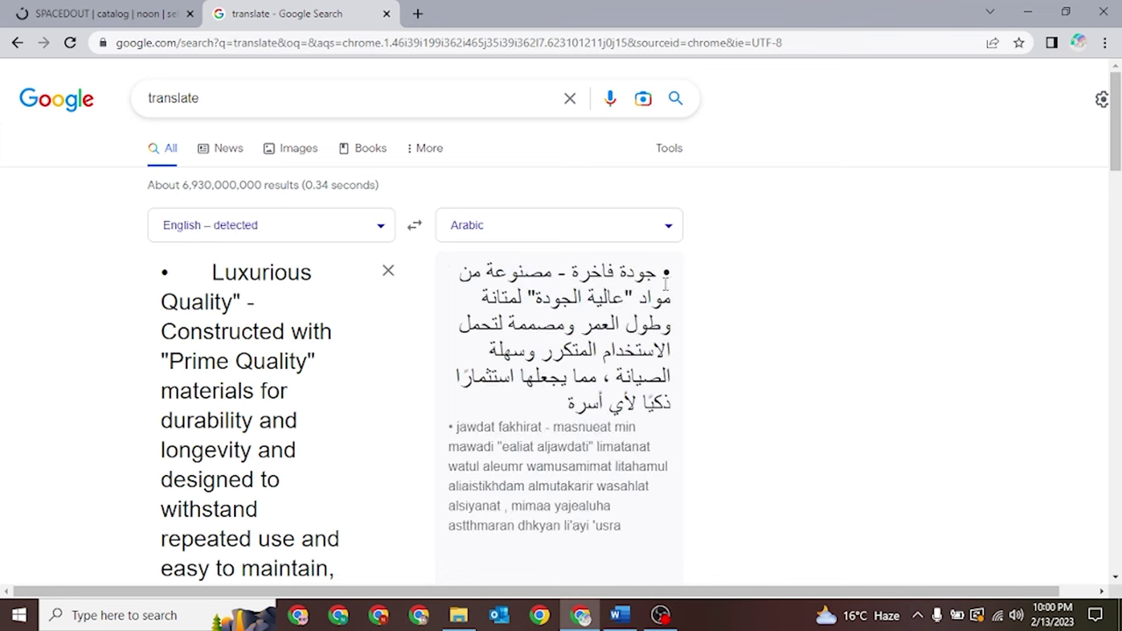
{"action": "left_click_drag", "start_coordinate": [667, 272], "coordinate": [554, 407]}
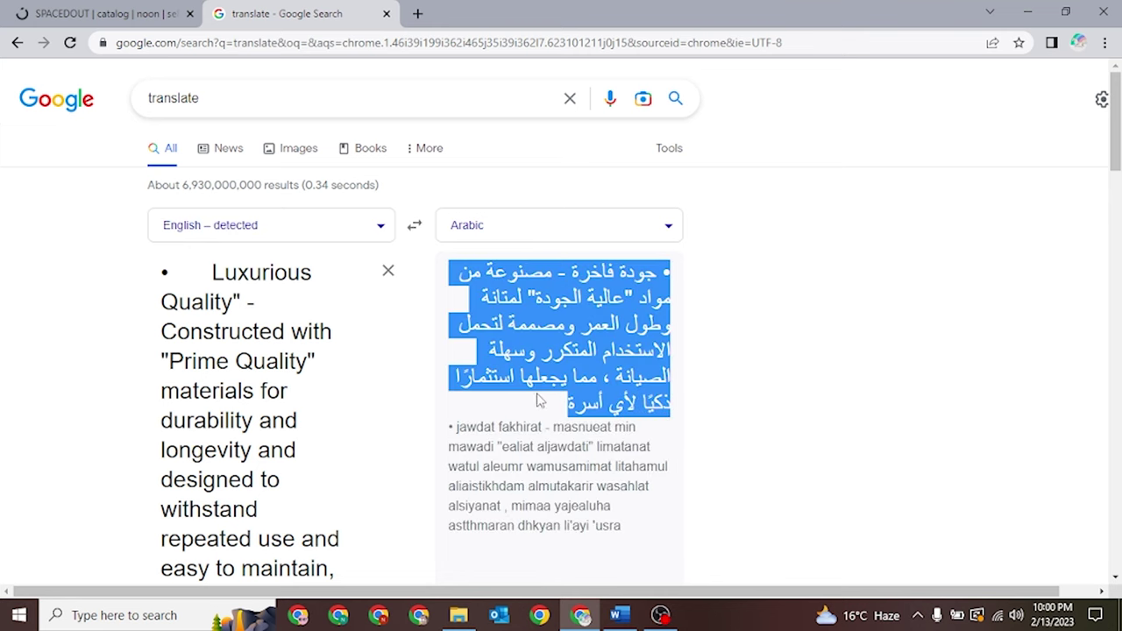
{"action": "left_click", "coordinate": [188, 9]}
{"action": "left_click", "coordinate": [874, 303]}
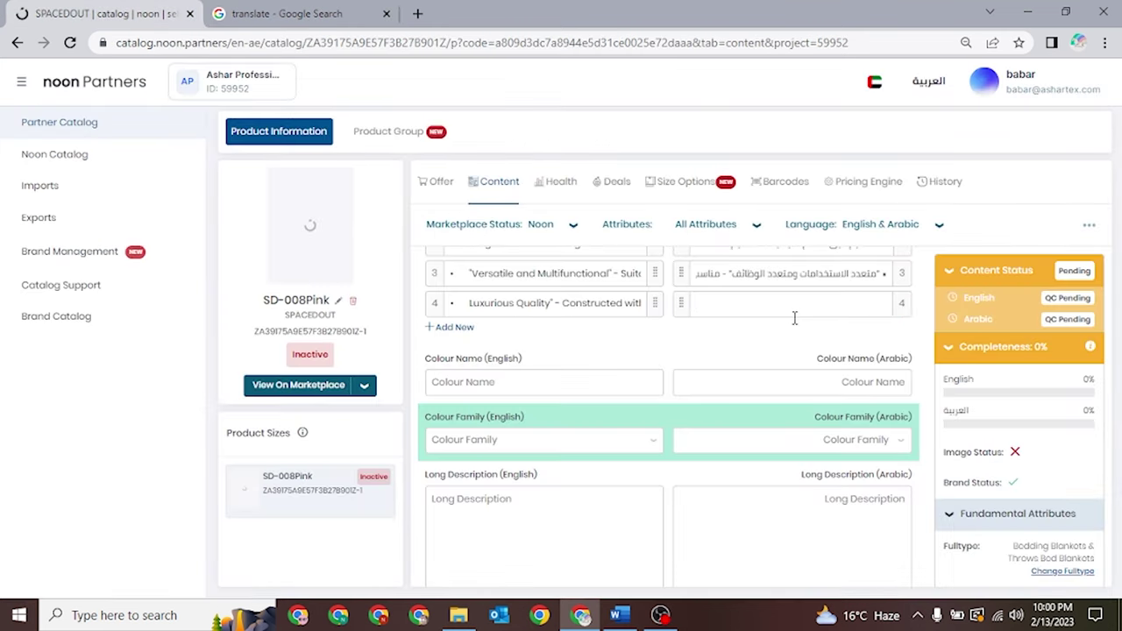
{"action": "key", "text": "ctrl+v"}
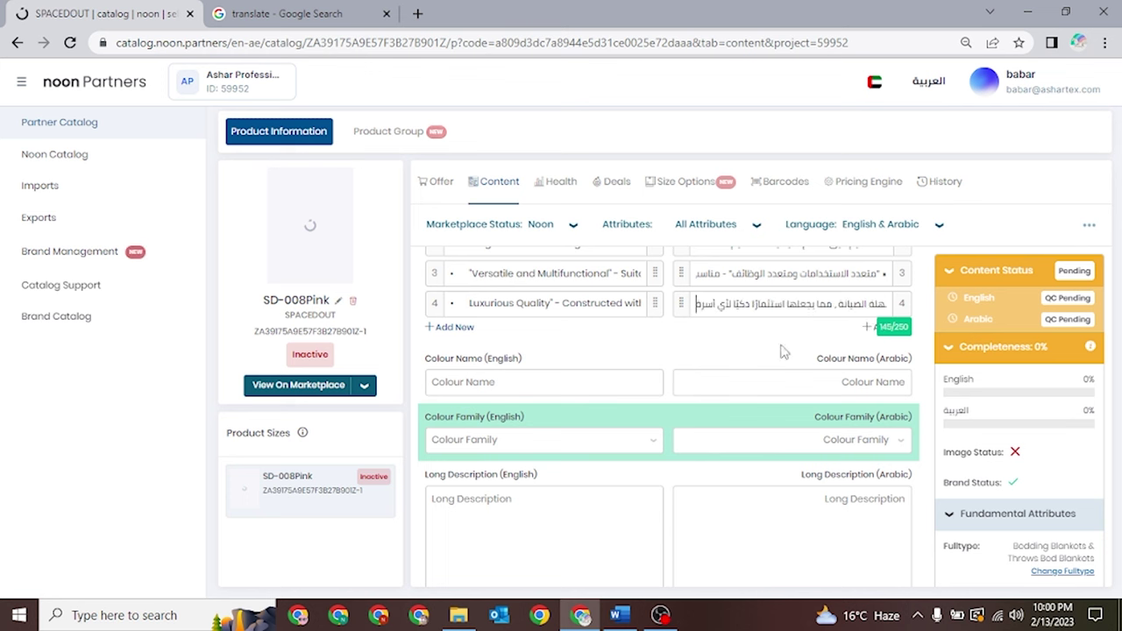
Copy the "Travel-Friendly" key point from the Word document into a new fifth English feature bullet
{"action": "left_click", "coordinate": [454, 327]}
{"action": "left_click", "coordinate": [497, 330]}
{"action": "key", "text": "alt+Tab"}
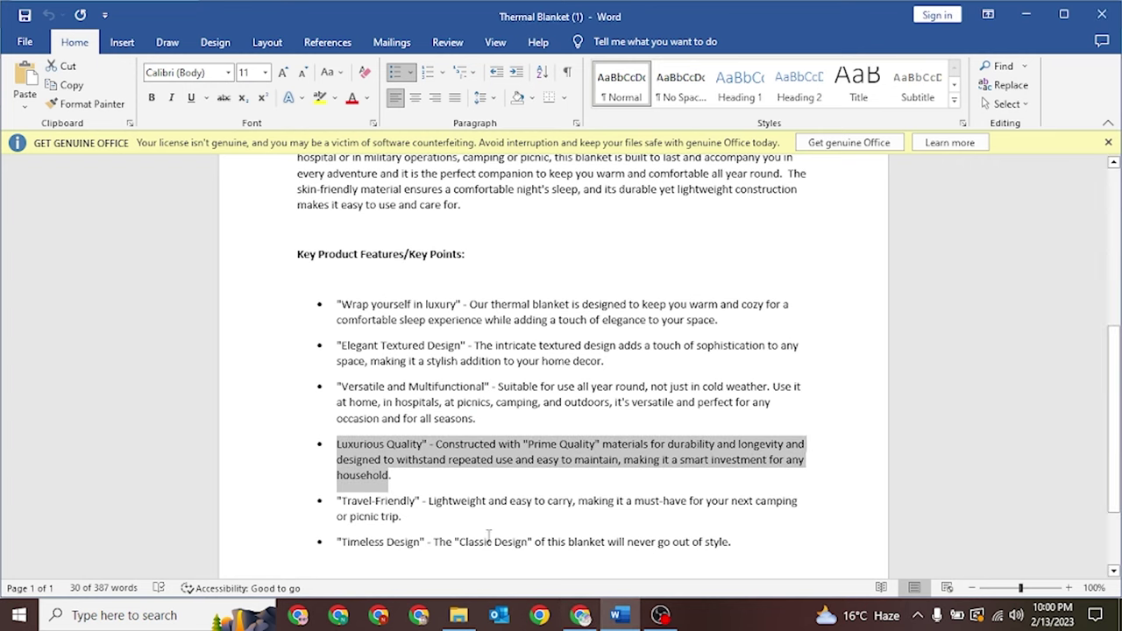
{"action": "scroll", "coordinate": [424, 498], "scroll_direction": "down", "scroll_amount": 2}
{"action": "left_click_drag", "start_coordinate": [332, 425], "coordinate": [382, 447]}
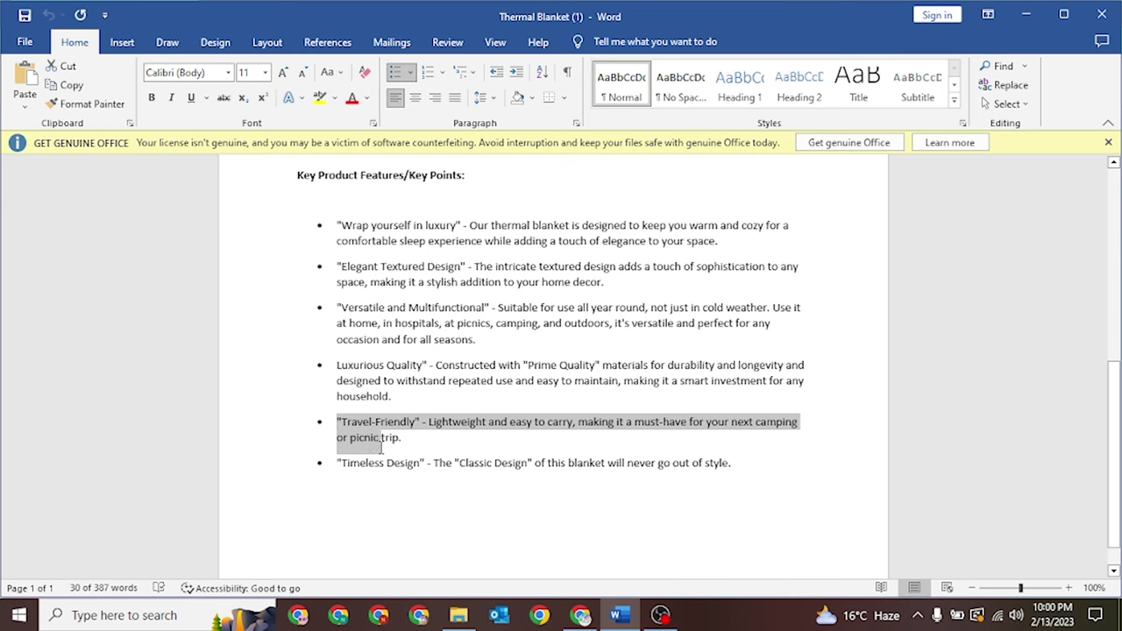
{"action": "left_click", "coordinate": [580, 616]}
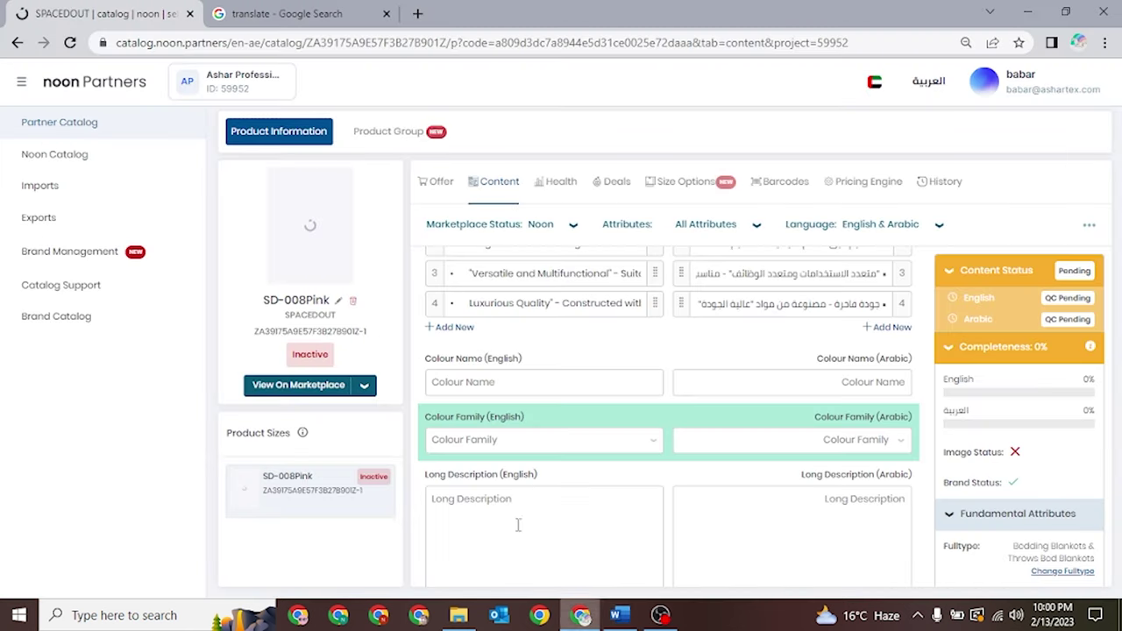
{"action": "left_click", "coordinate": [450, 328]}
{"action": "key", "text": "ctrl+v"}
Translate the "Travel-Friendly" bullet into Arabic with Google's translator and paste the translation into the fifth Arabic feature bullet
{"action": "left_click", "coordinate": [293, 14]}
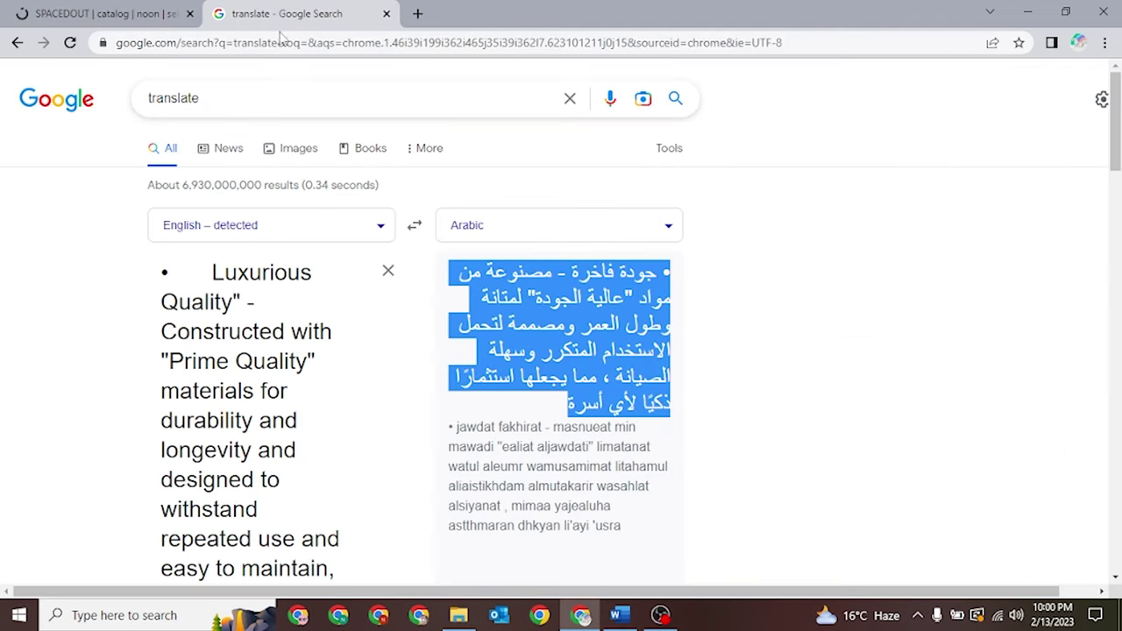
{"action": "left_click", "coordinate": [386, 270]}
{"action": "type", "text": "•\t\"Travel-Friendly\" - Lightweight and easy to carry, making it a must-have for your next camping or picnic trip"}
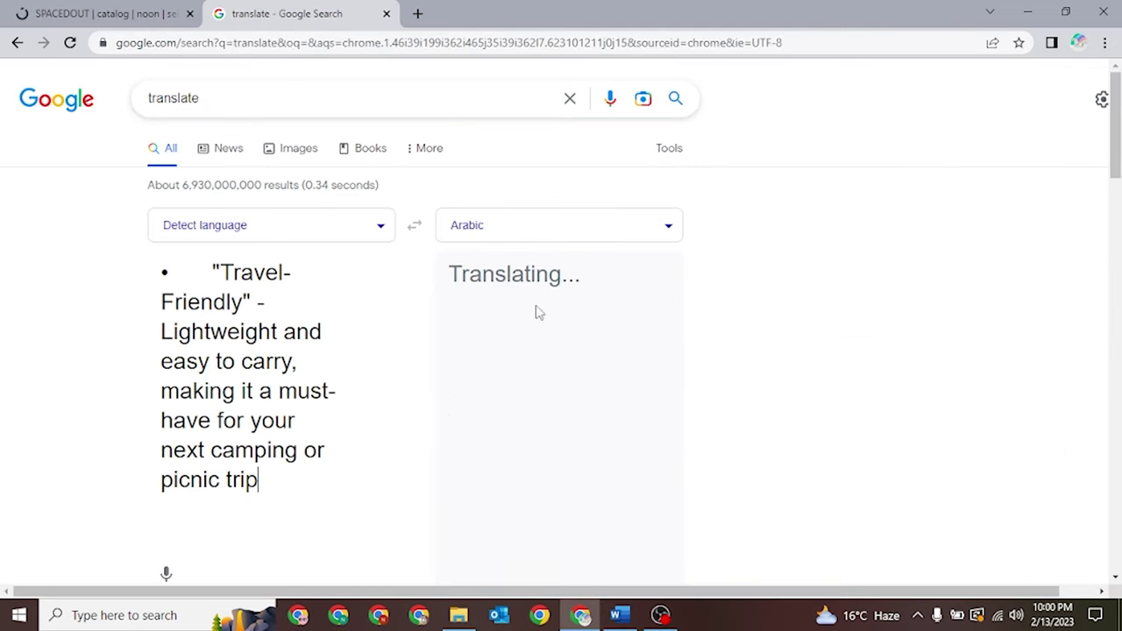
{"action": "left_click_drag", "start_coordinate": [677, 275], "coordinate": [493, 349]}
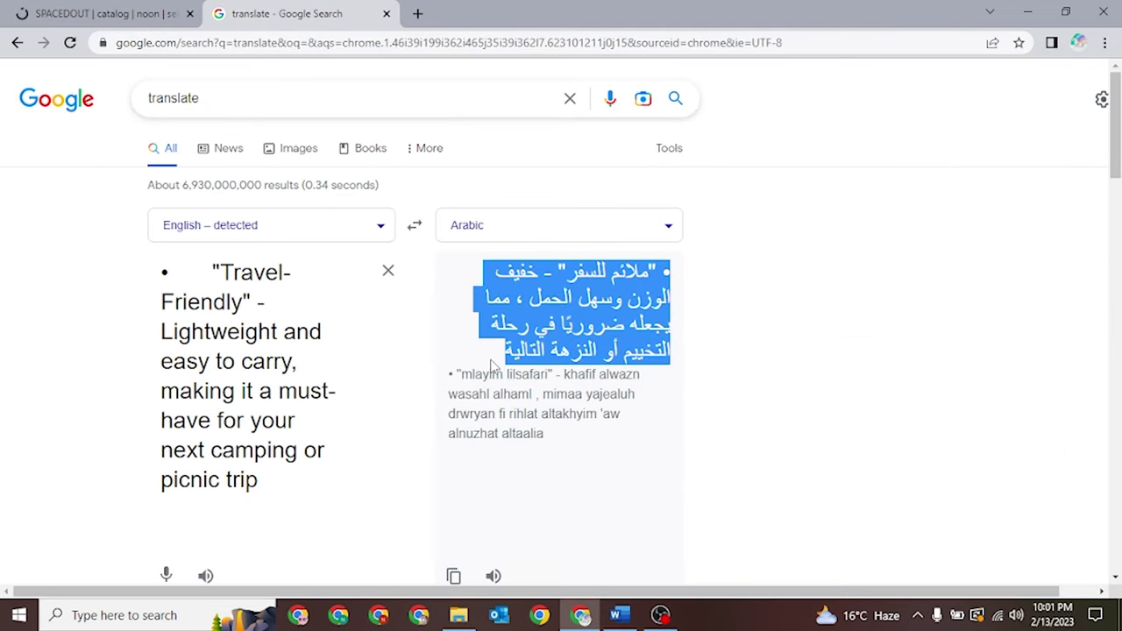
{"action": "left_click", "coordinate": [114, 12]}
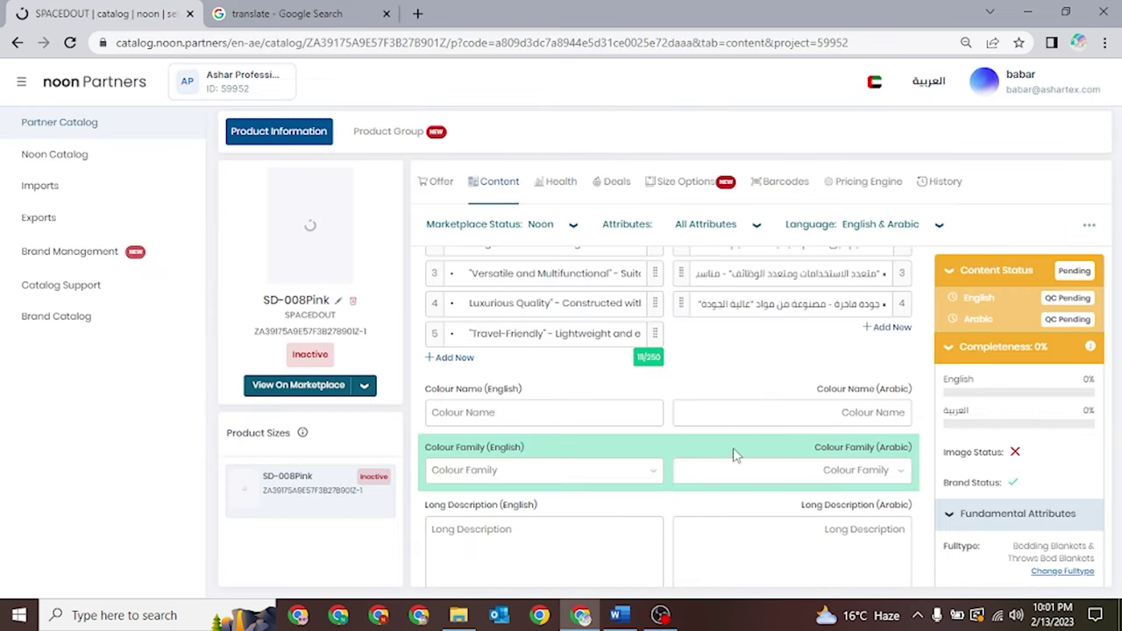
{"action": "left_click", "coordinate": [793, 337]}
{"action": "key", "text": "ctrl+v"}
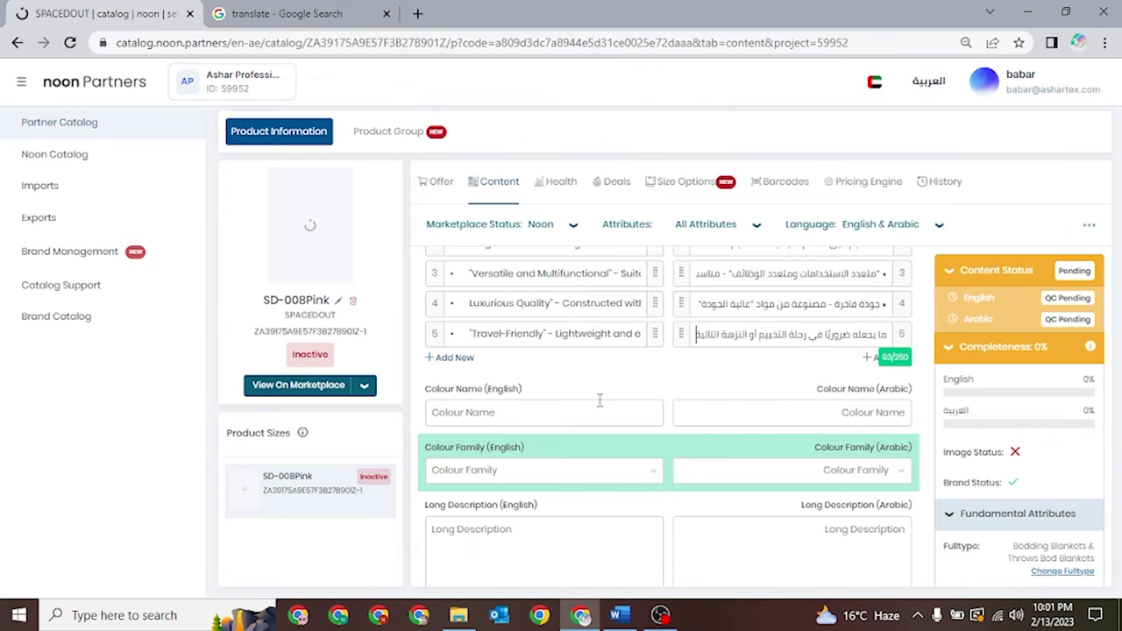
Copy the "Timeless Design" key point from the Word document into a new sixth English feature bullet
{"action": "key", "text": "alt+Tab"}
{"action": "scroll", "coordinate": [326, 412], "scroll_direction": "down", "scroll_amount": 1}
{"action": "left_click_drag", "start_coordinate": [333, 425], "coordinate": [729, 426]}
{"action": "left_click", "coordinate": [581, 614]}
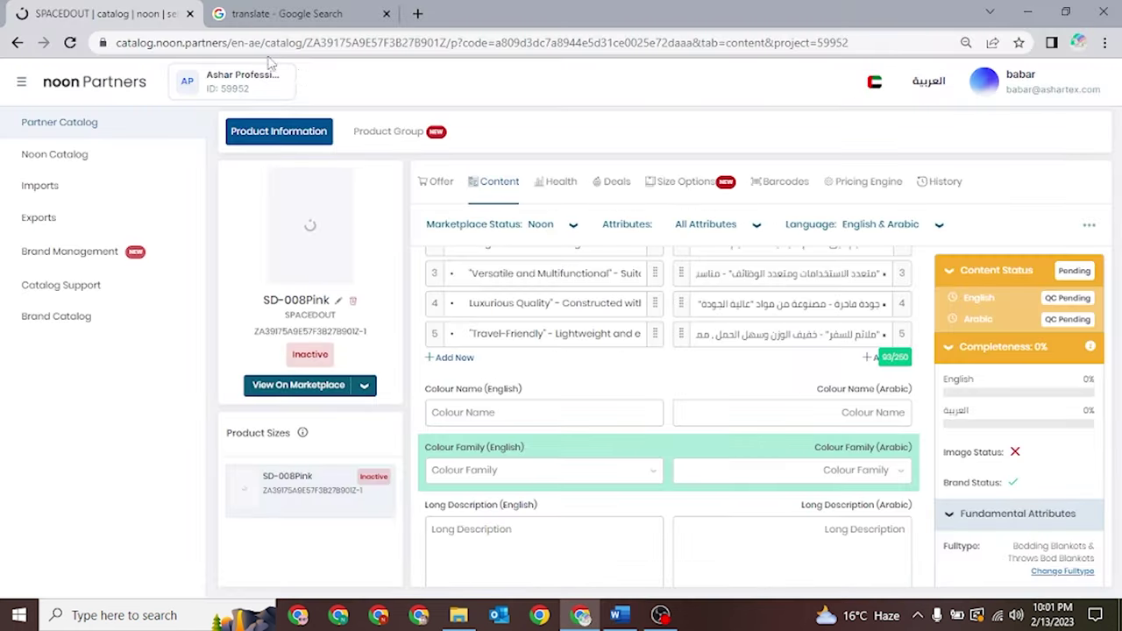
{"action": "left_click", "coordinate": [465, 359]}
{"action": "key", "text": "ctrl+v"}
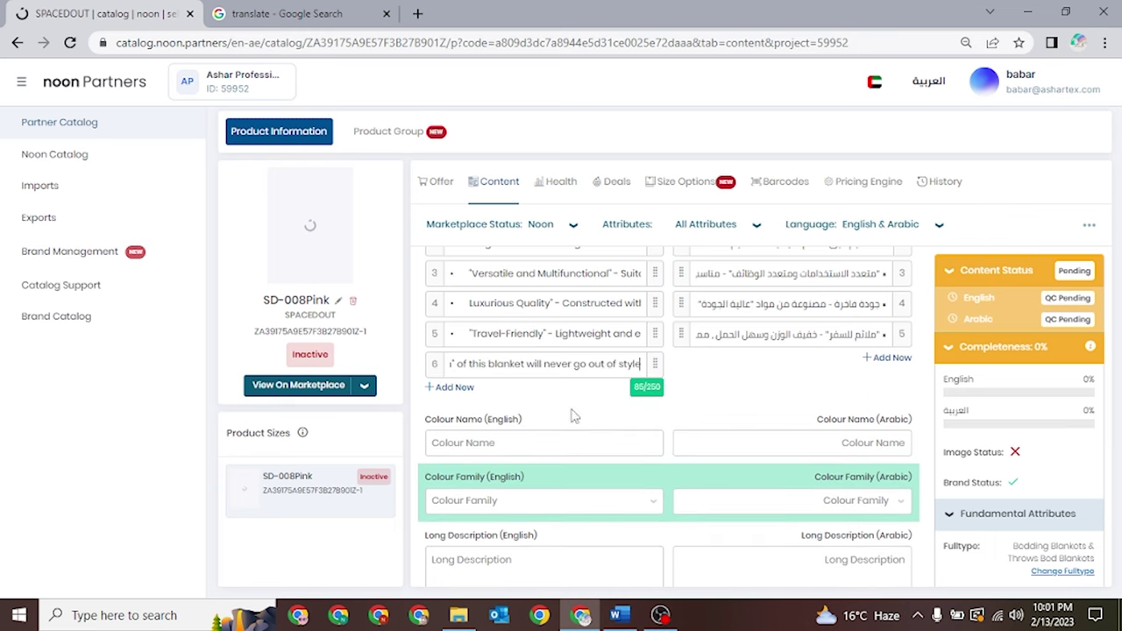
Add a sixth Arabic feature bullet and fill it with Google's Arabic translation of the "Timeless Design" bullet
{"action": "left_click", "coordinate": [868, 361]}
{"action": "left_click", "coordinate": [287, 13]}
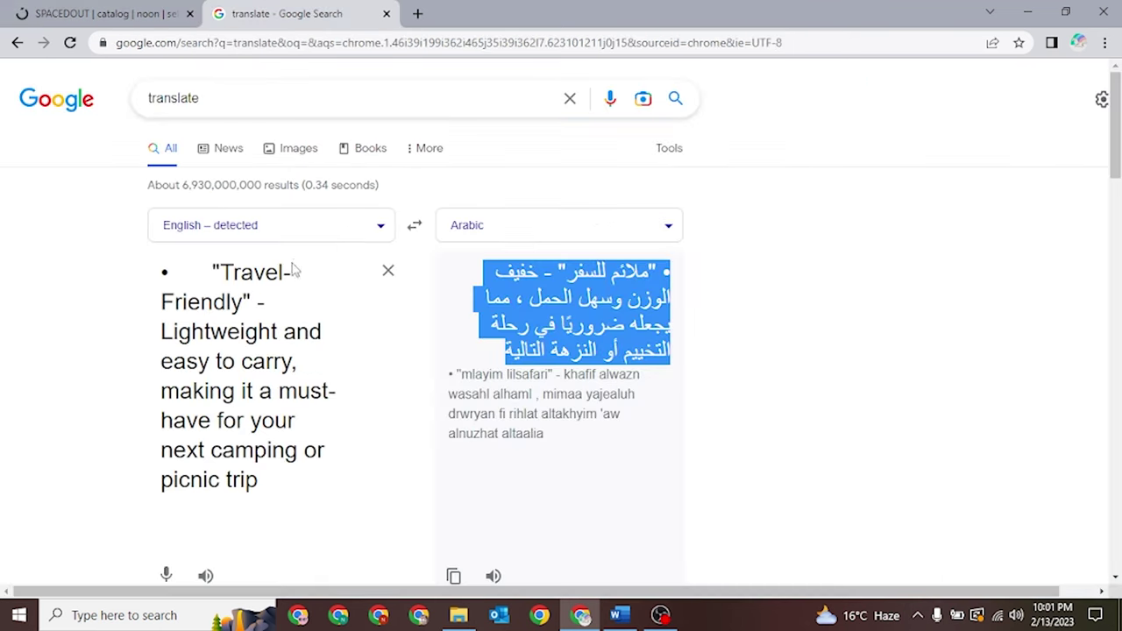
{"action": "left_click", "coordinate": [386, 269]}
{"action": "type", "text": "•\t\"Timeless Design\" - The \"Classic Design\" of this blanket will never go out of style"}
{"action": "left_click_drag", "start_coordinate": [686, 270], "coordinate": [595, 337]}
{"action": "left_click", "coordinate": [51, 12]}
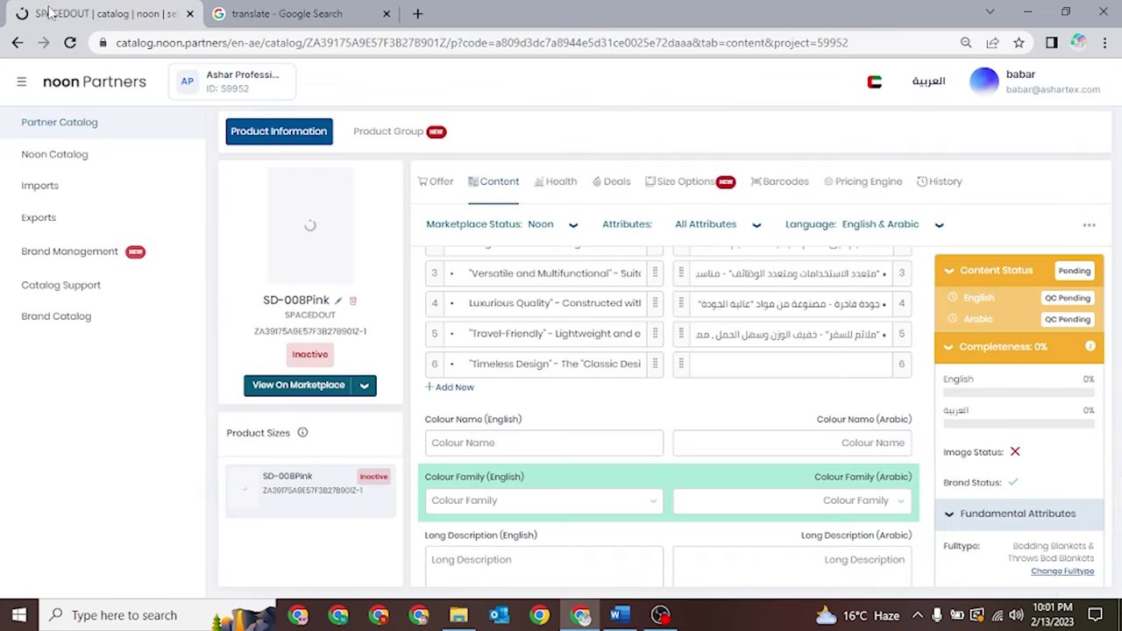
{"action": "left_click", "coordinate": [829, 368]}
{"action": "key", "text": "ctrl+v"}
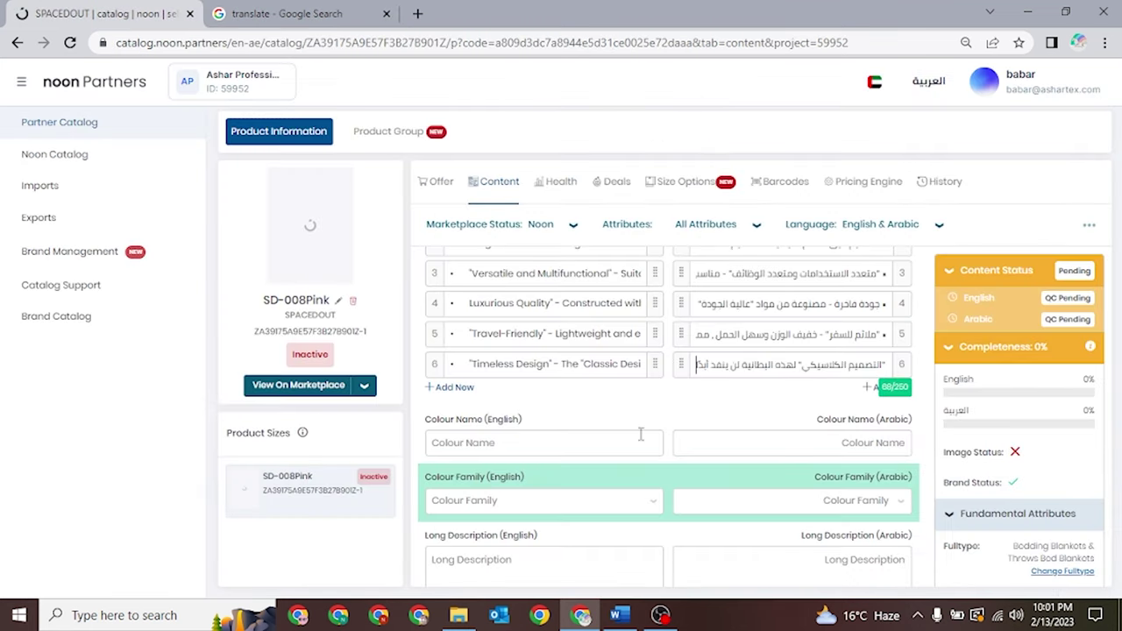
Set both the English Colour Name and the English Colour Family to Pink
{"action": "scroll", "coordinate": [641, 432], "scroll_direction": "down", "scroll_amount": 1}
{"action": "left_click", "coordinate": [522, 361]}
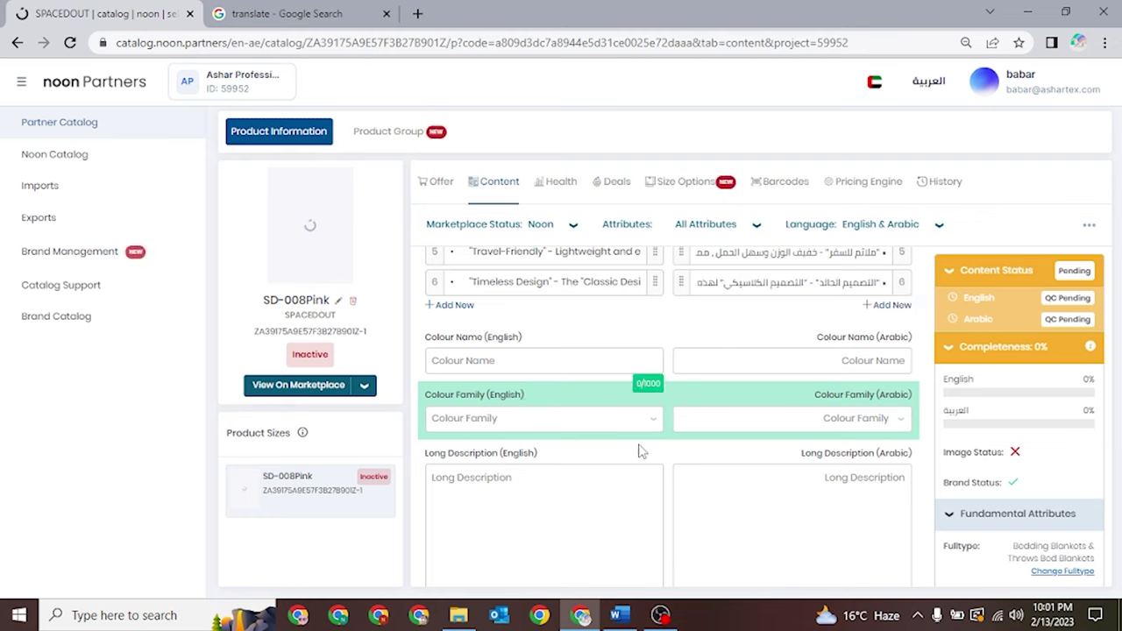
{"action": "type", "text": "Pink"}
{"action": "left_click", "coordinate": [483, 419]}
{"action": "type", "text": "Pin"}
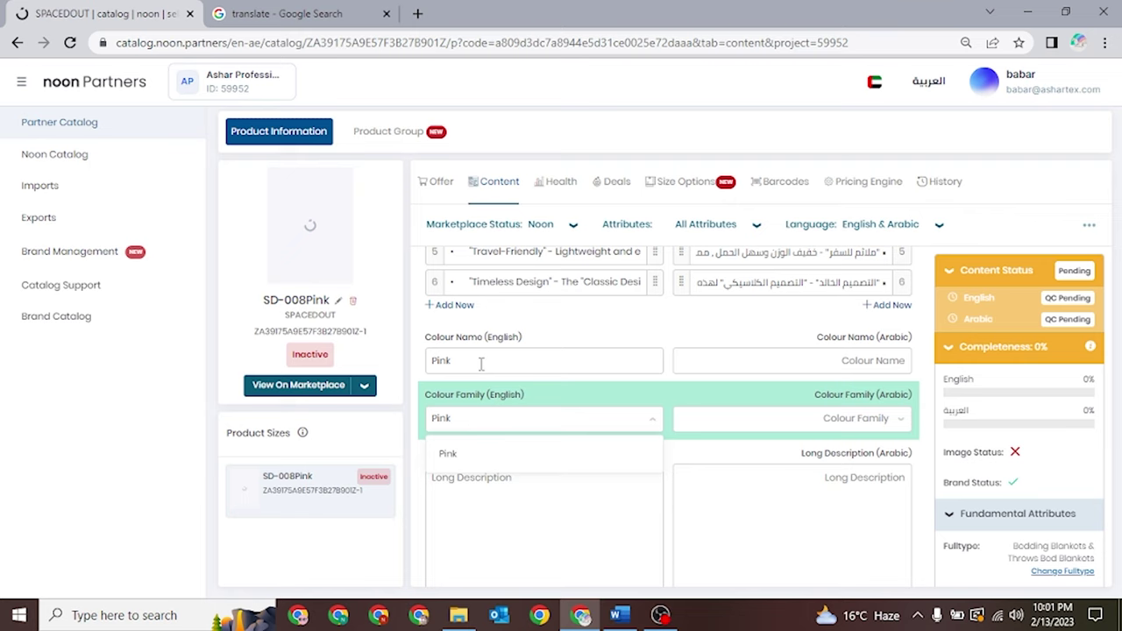
{"action": "left_click_drag", "start_coordinate": [476, 361], "coordinate": [431, 361]}
{"action": "key", "text": "ctrl+c"}
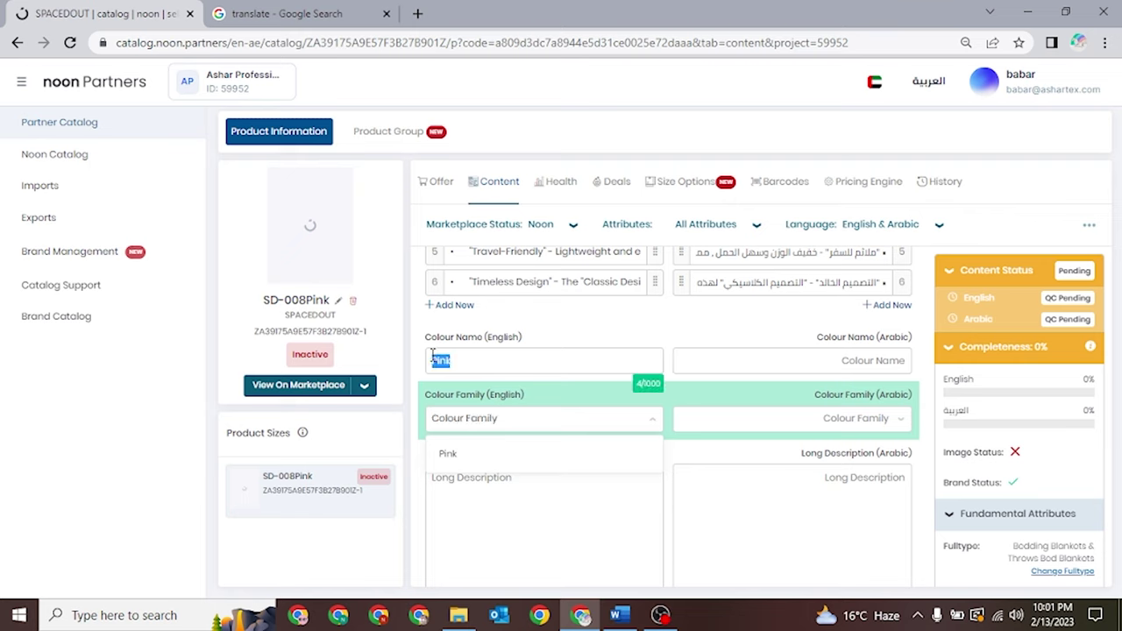
{"action": "left_click", "coordinate": [458, 417]}
{"action": "key", "text": "ctrl+v"}
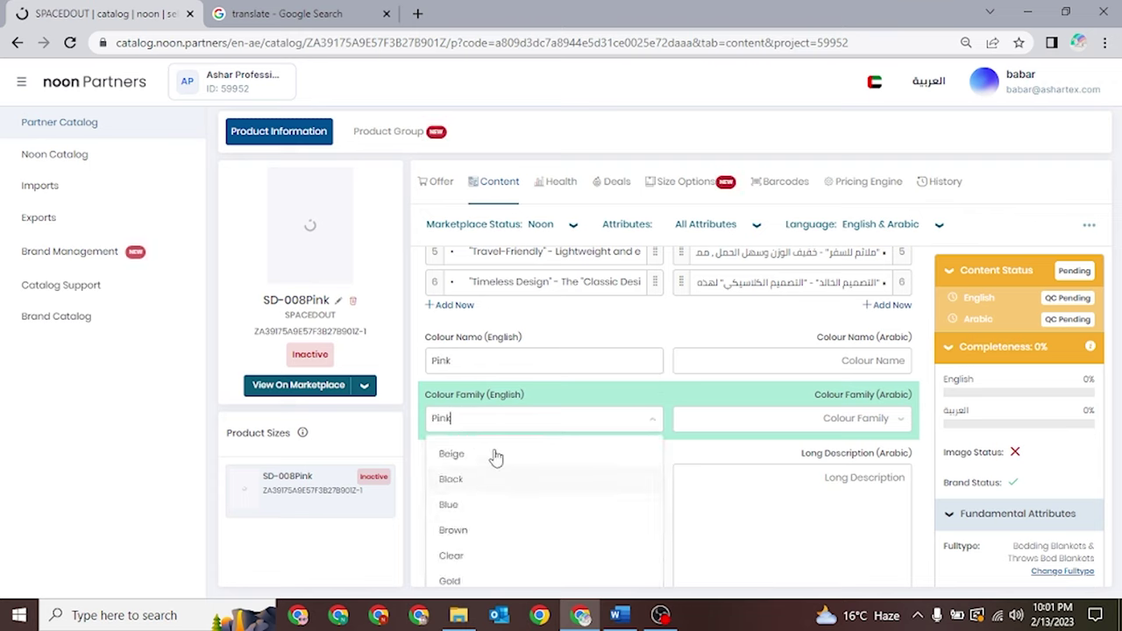
{"action": "scroll", "coordinate": [483, 498], "scroll_direction": "down", "scroll_amount": 2}
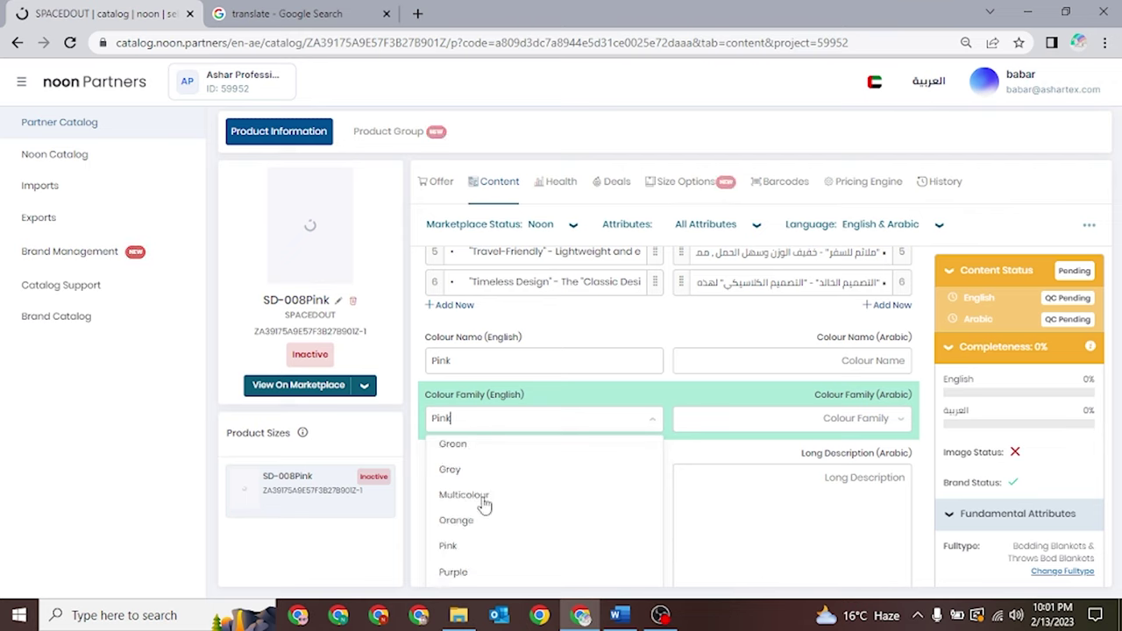
{"action": "left_click", "coordinate": [457, 547]}
Copy the Arabic Colour Family value "وردي" into the Arabic Colour Name
{"action": "double_click", "coordinate": [878, 420]}
{"action": "left_click", "coordinate": [878, 420]}
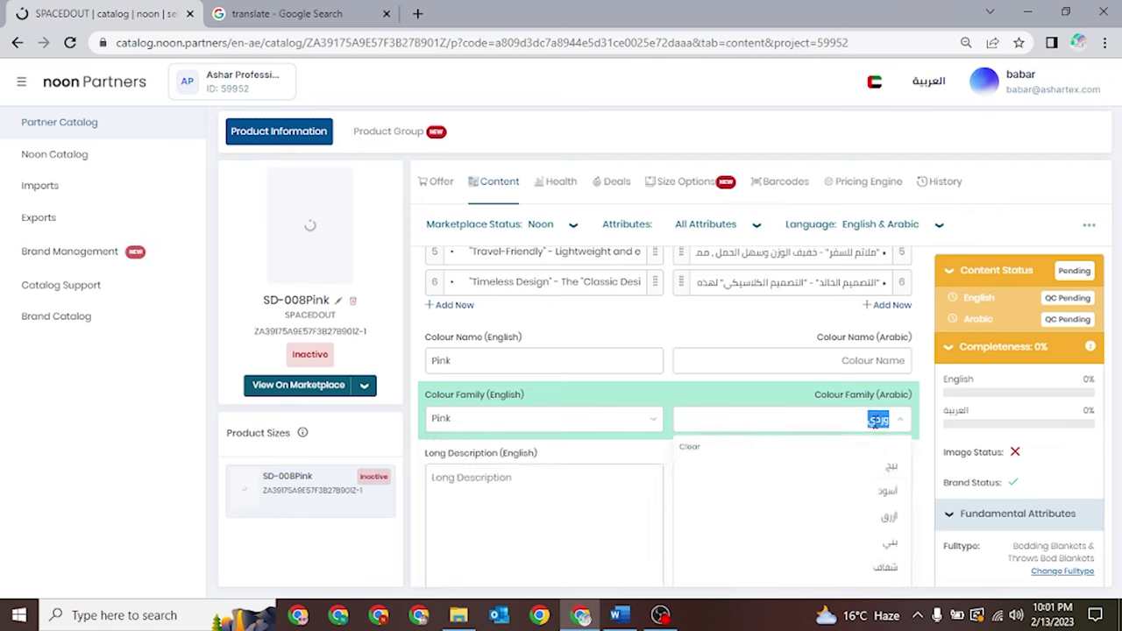
{"action": "left_click", "coordinate": [878, 369]}
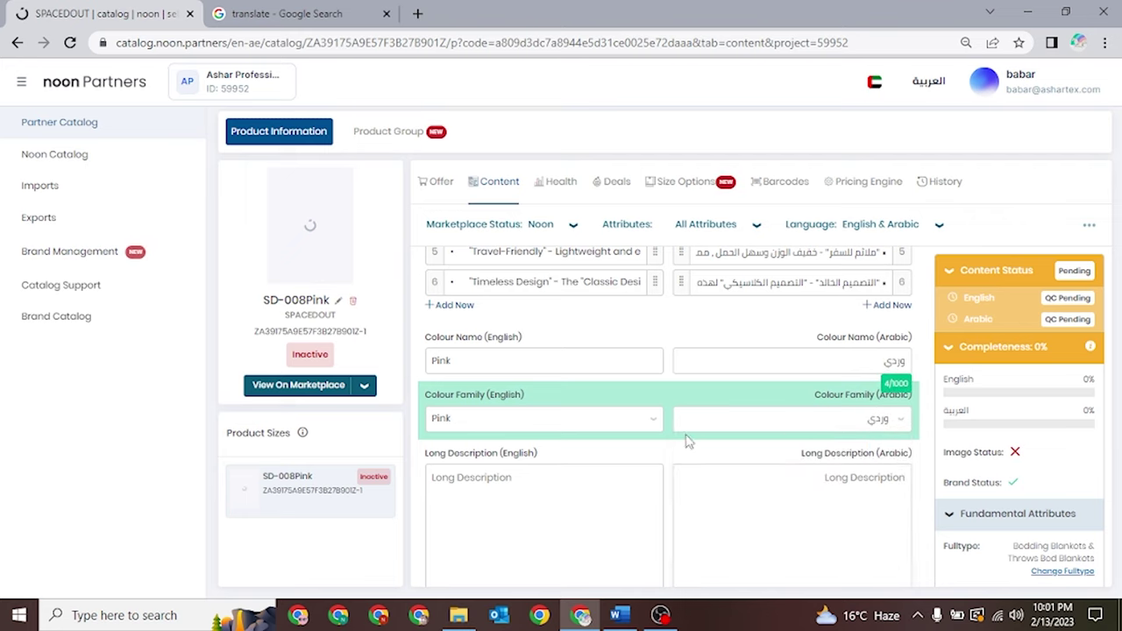
Copy the full Description paragraph from the Thermal Blanket Word document into the English Long Description
{"action": "scroll", "coordinate": [614, 445], "scroll_direction": "down", "scroll_amount": 2}
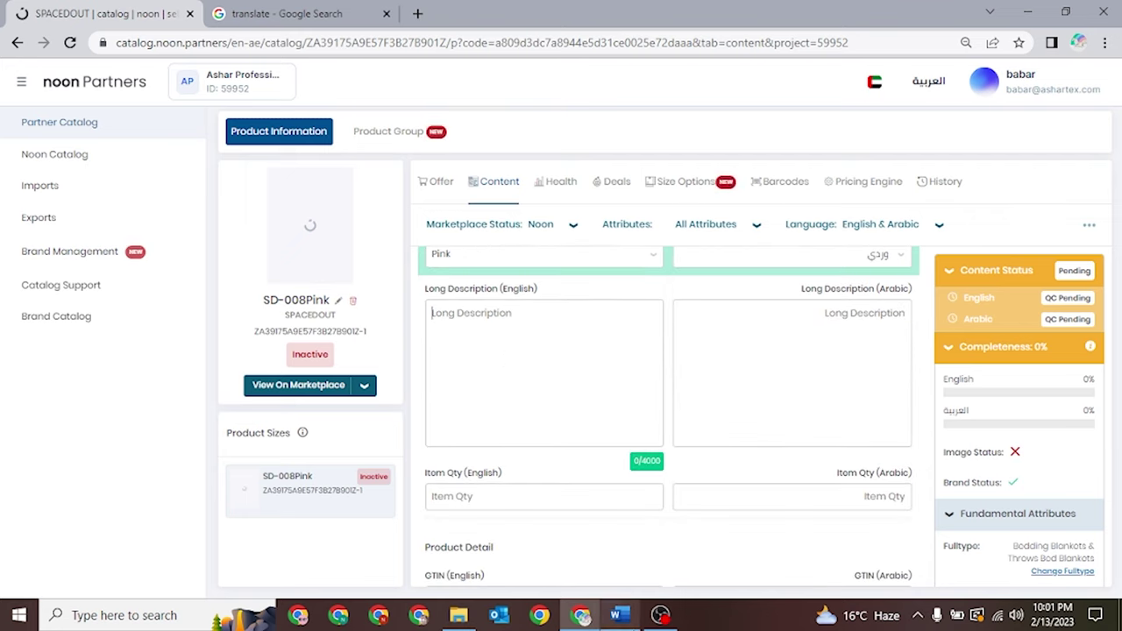
{"action": "left_click", "coordinate": [619, 616]}
{"action": "scroll", "coordinate": [366, 303], "scroll_direction": "up", "scroll_amount": 10}
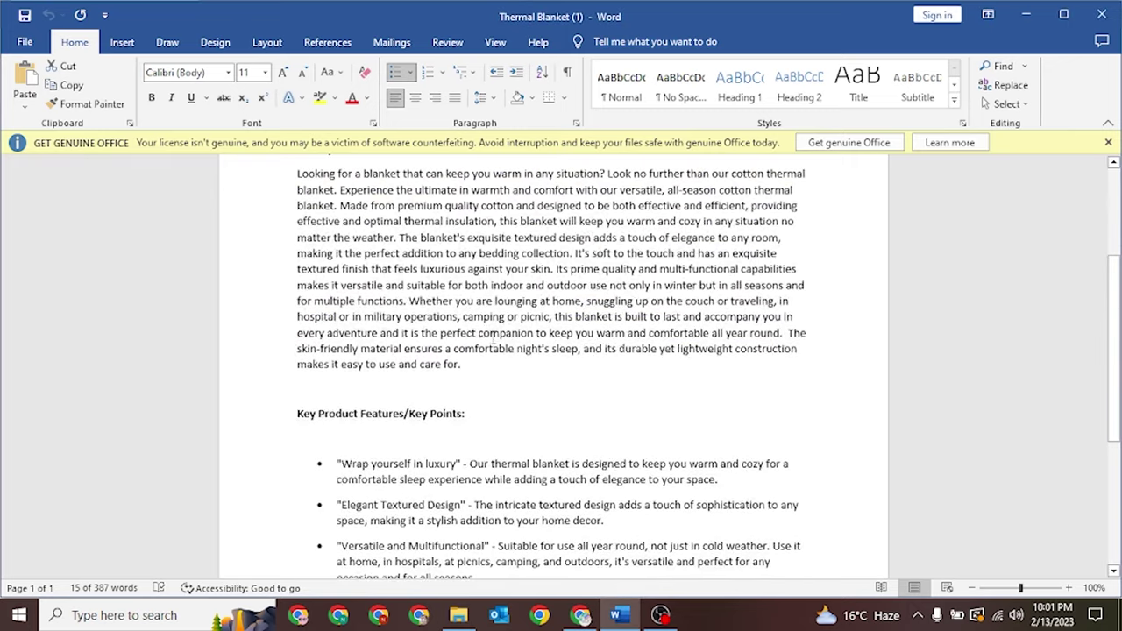
{"action": "left_click_drag", "start_coordinate": [298, 213], "coordinate": [452, 407]}
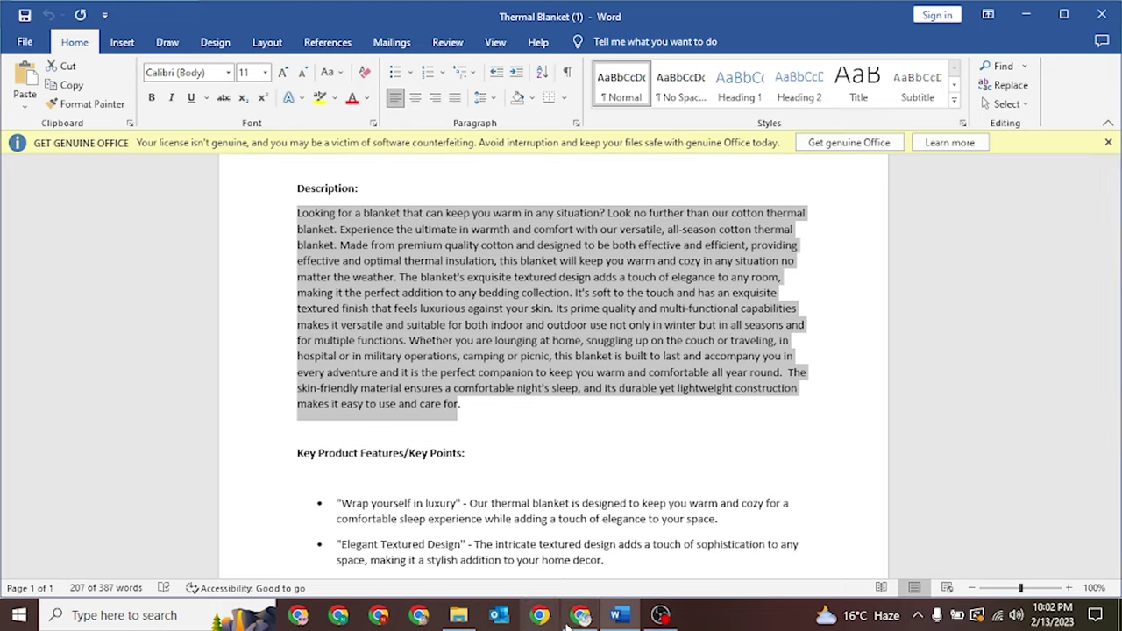
{"action": "left_click", "coordinate": [581, 616]}
{"action": "key", "text": "ctrl+v"}
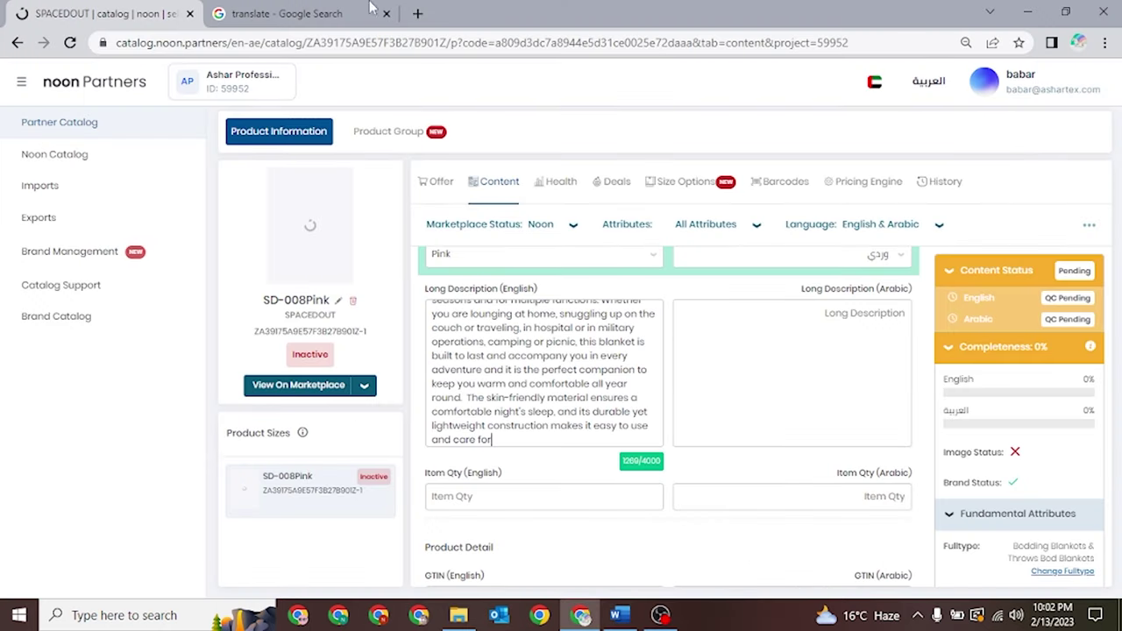
Replace the text in Google's translator with the blanket description to translate it into Arabic
{"action": "left_click", "coordinate": [324, 14]}
{"action": "left_click", "coordinate": [388, 270]}
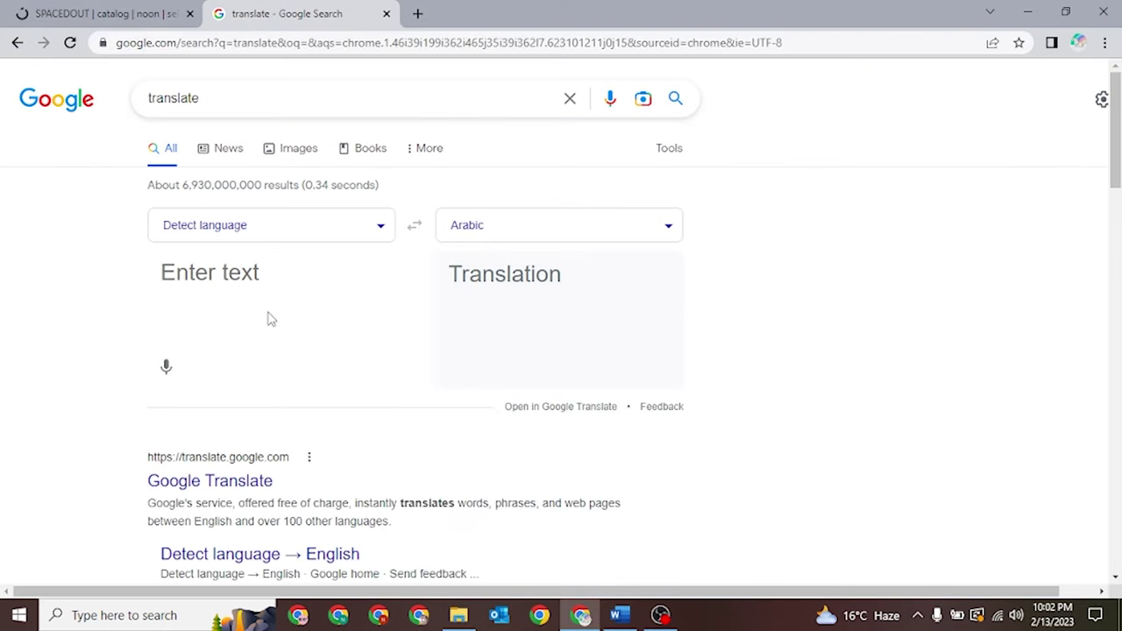
{"action": "key", "text": "ctrl+v"}
{"action": "left_click_drag", "start_coordinate": [680, 269], "coordinate": [517, 578]}
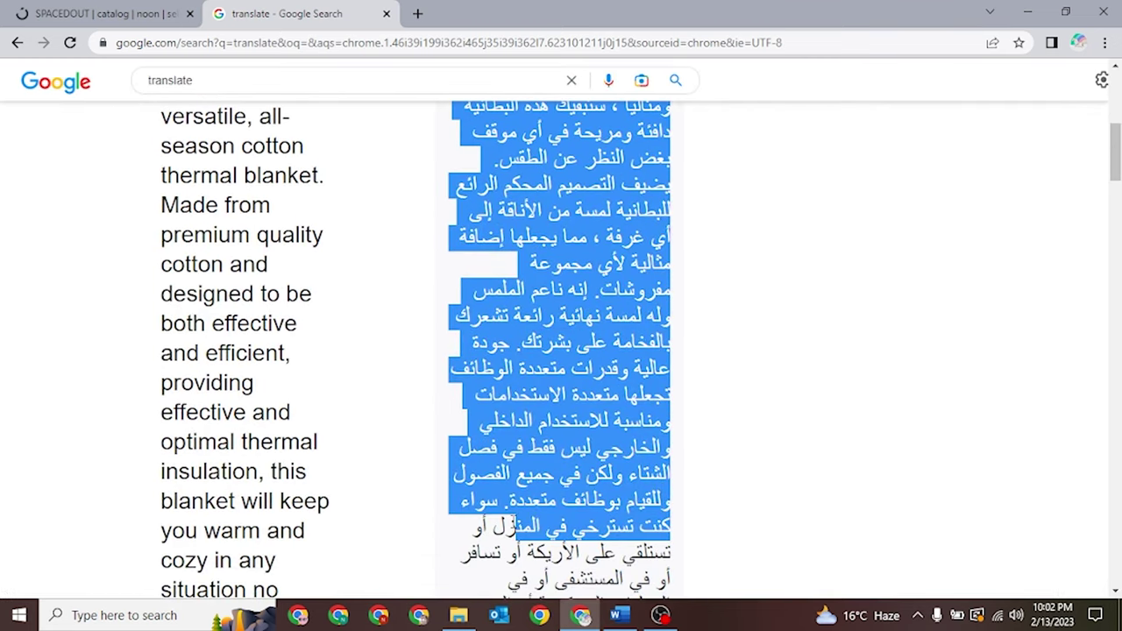
{"action": "scroll", "coordinate": [517, 578], "scroll_direction": "down", "scroll_amount": 3}
{"action": "scroll", "coordinate": [561, 350], "scroll_direction": "up", "scroll_amount": 10}
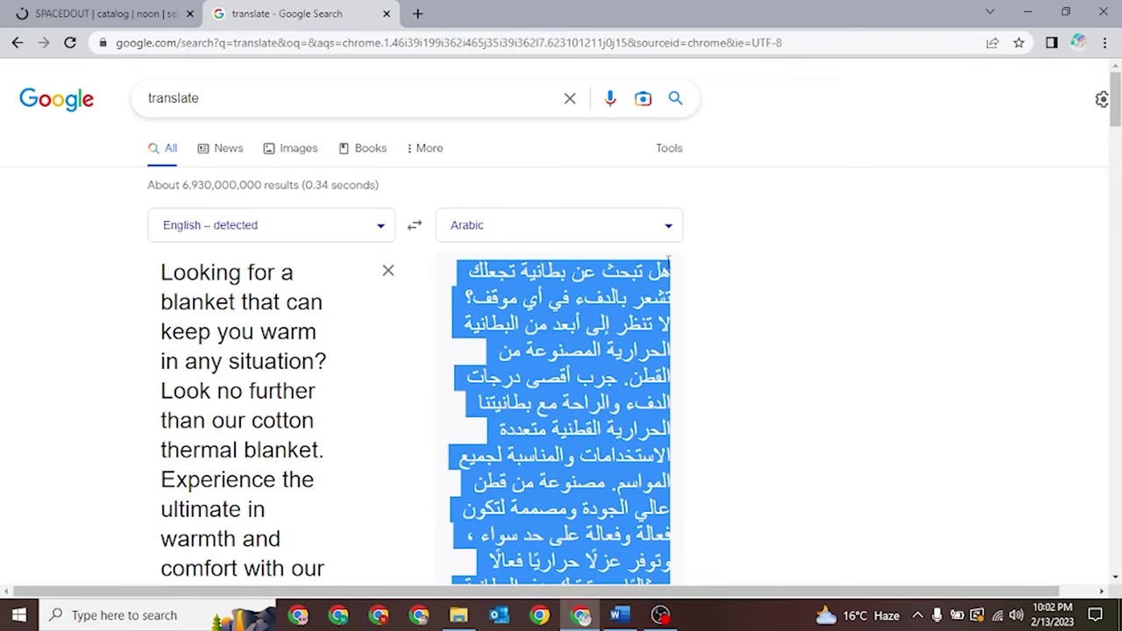
{"action": "left_click", "coordinate": [675, 271]}
{"action": "double_click", "coordinate": [615, 299]}
{"action": "key", "text": "ctrl+a"}
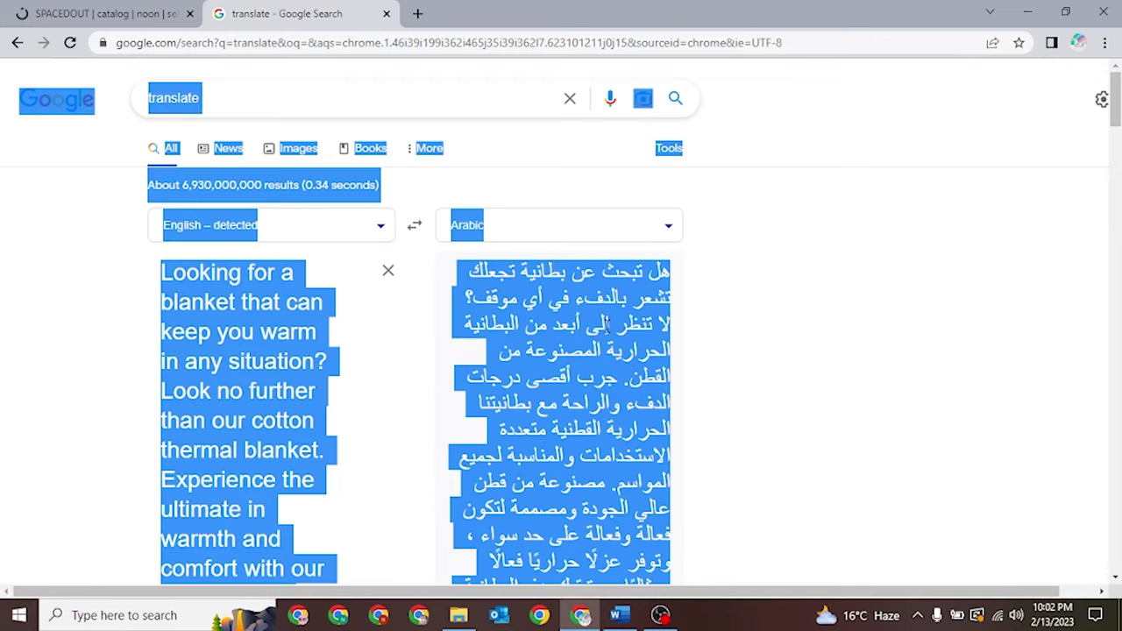
Copy the complete Arabic translation of the description into the Arabic Long Description in the noon listing
{"action": "left_click_drag", "start_coordinate": [680, 274], "coordinate": [577, 330]}
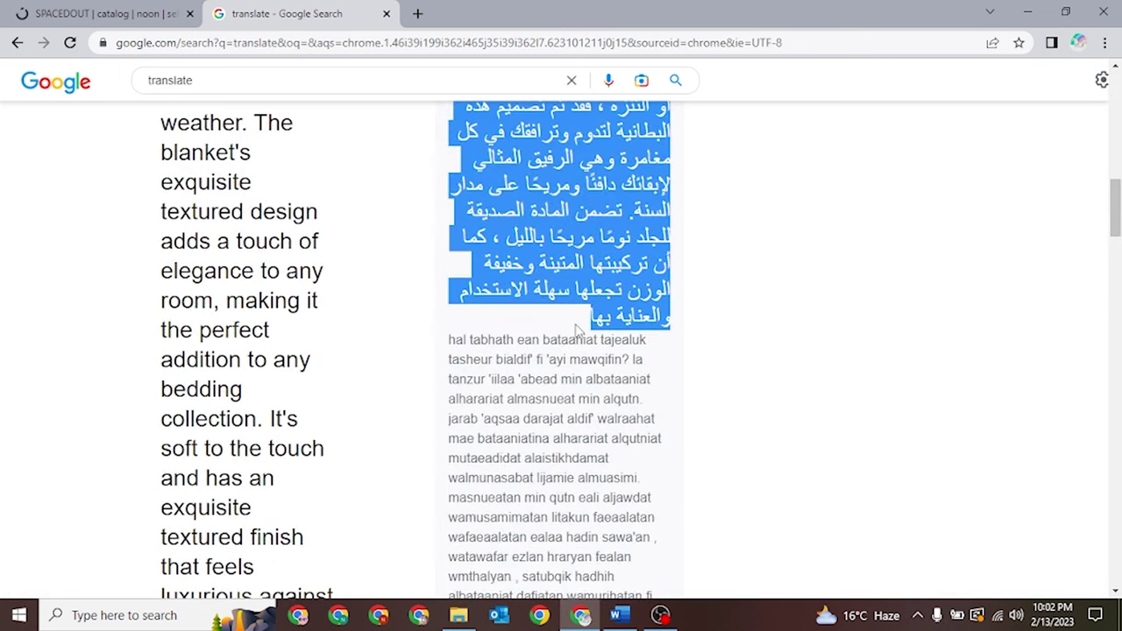
{"action": "left_click", "coordinate": [131, 13]}
{"action": "left_click", "coordinate": [736, 354]}
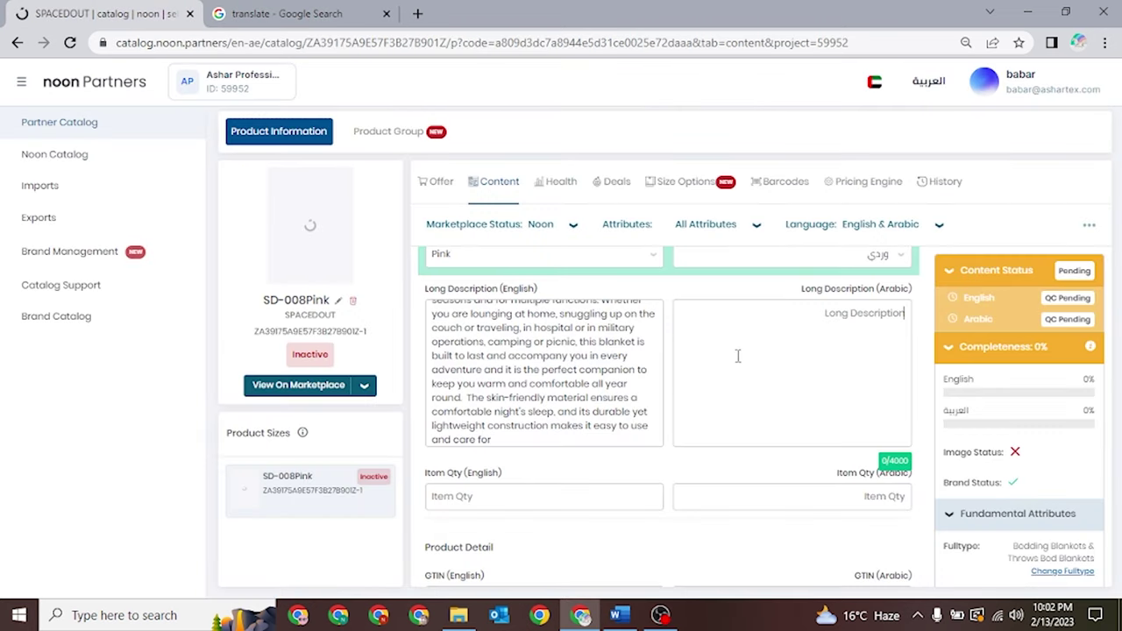
{"action": "key", "text": "ctrl+v"}
Set the listing's Item Qty to 1
{"action": "scroll", "coordinate": [712, 383], "scroll_direction": "down", "scroll_amount": 2}
{"action": "left_click", "coordinate": [488, 333]}
{"action": "type", "text": "1"}
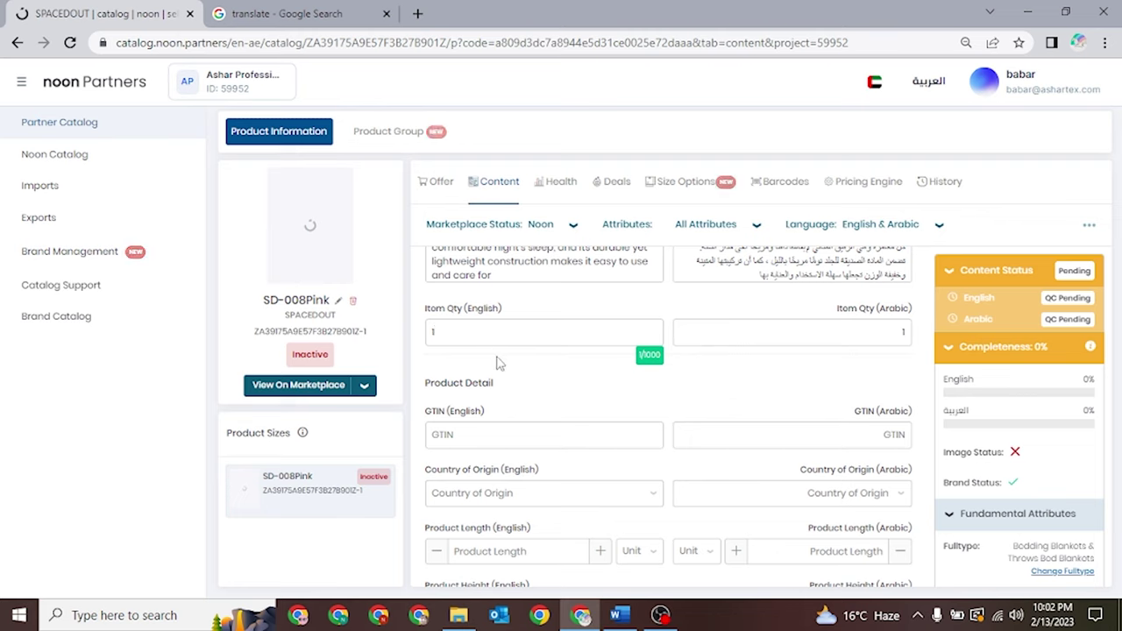
Set the Country of Origin to Pakistan in the Product Detail section
{"action": "scroll", "coordinate": [502, 390], "scroll_direction": "down", "scroll_amount": 2}
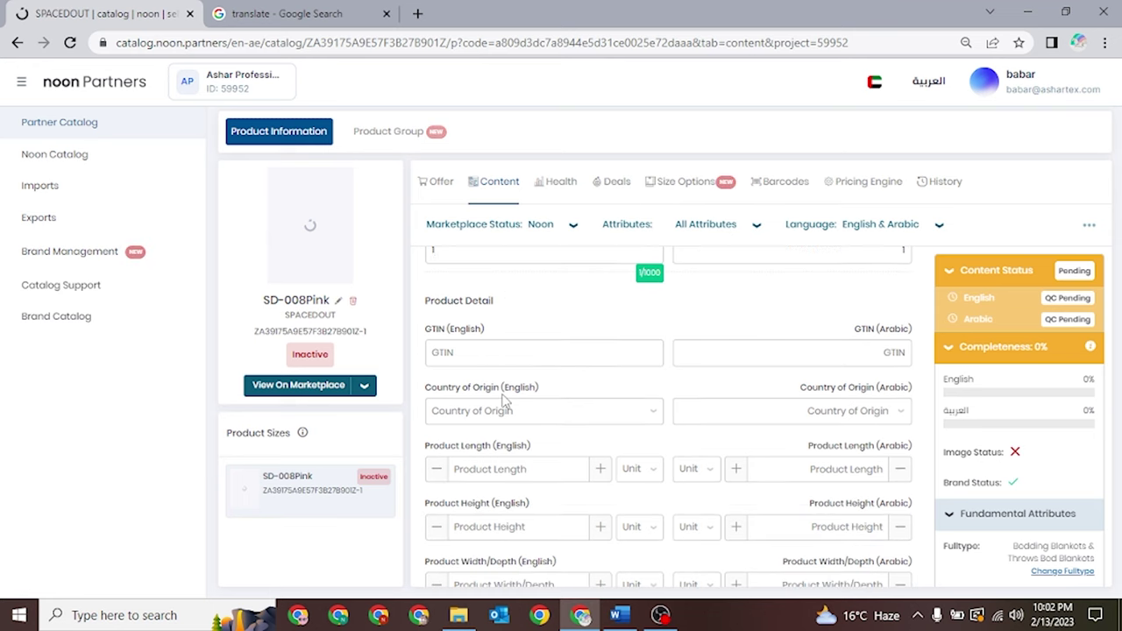
{"action": "left_click", "coordinate": [514, 322]}
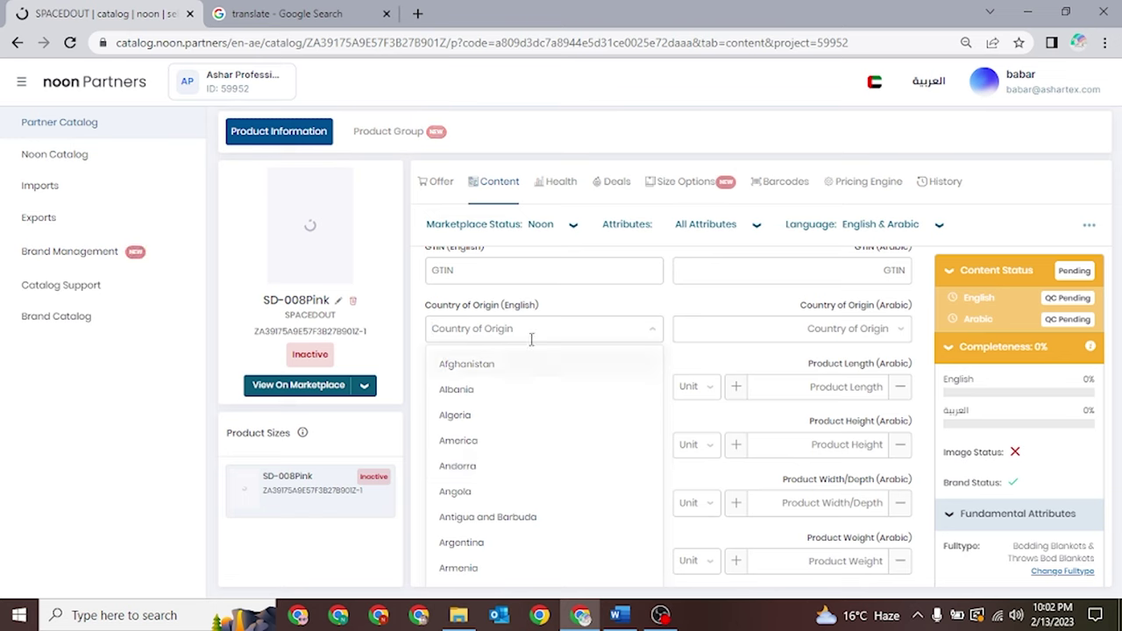
{"action": "type", "text": "pakis"}
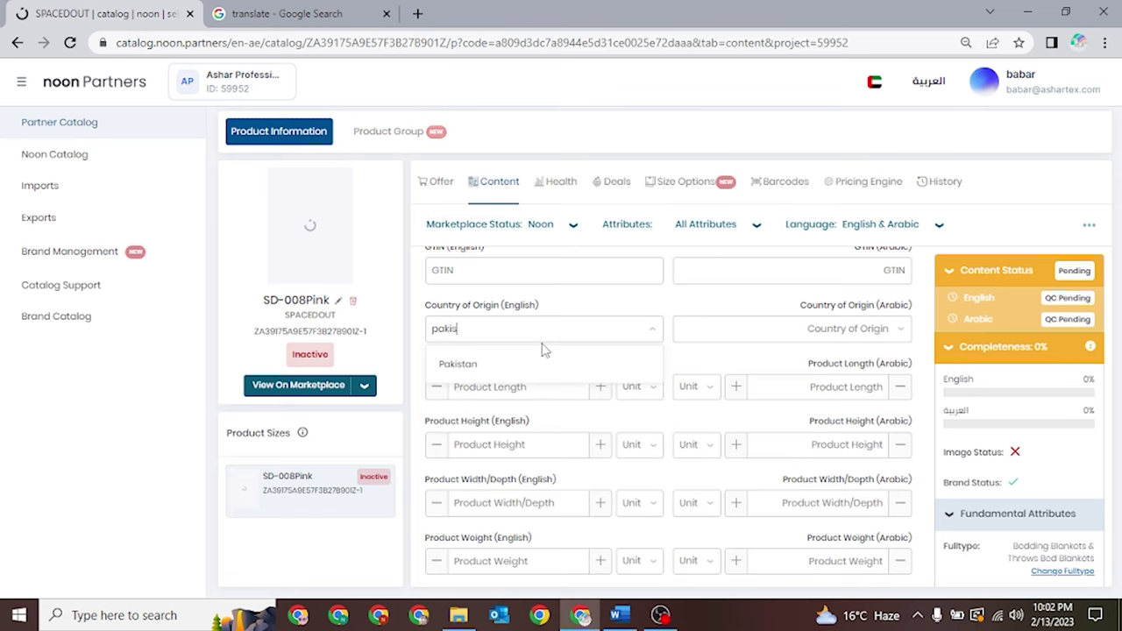
{"action": "left_click", "coordinate": [539, 375]}
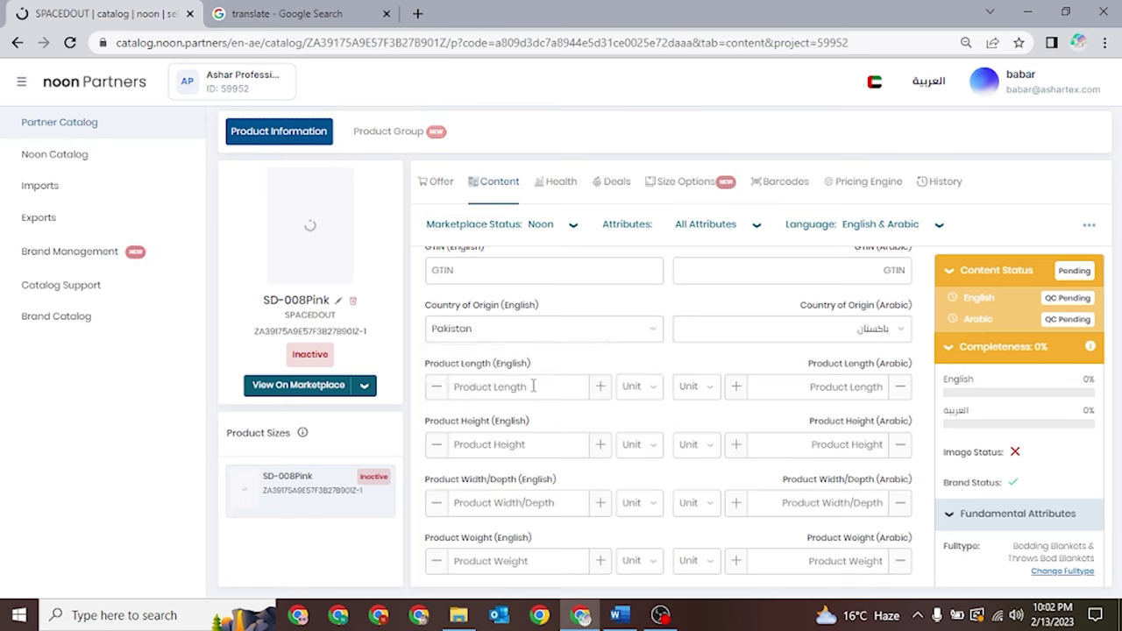
{"action": "scroll", "coordinate": [599, 337], "scroll_direction": "down", "scroll_amount": 1}
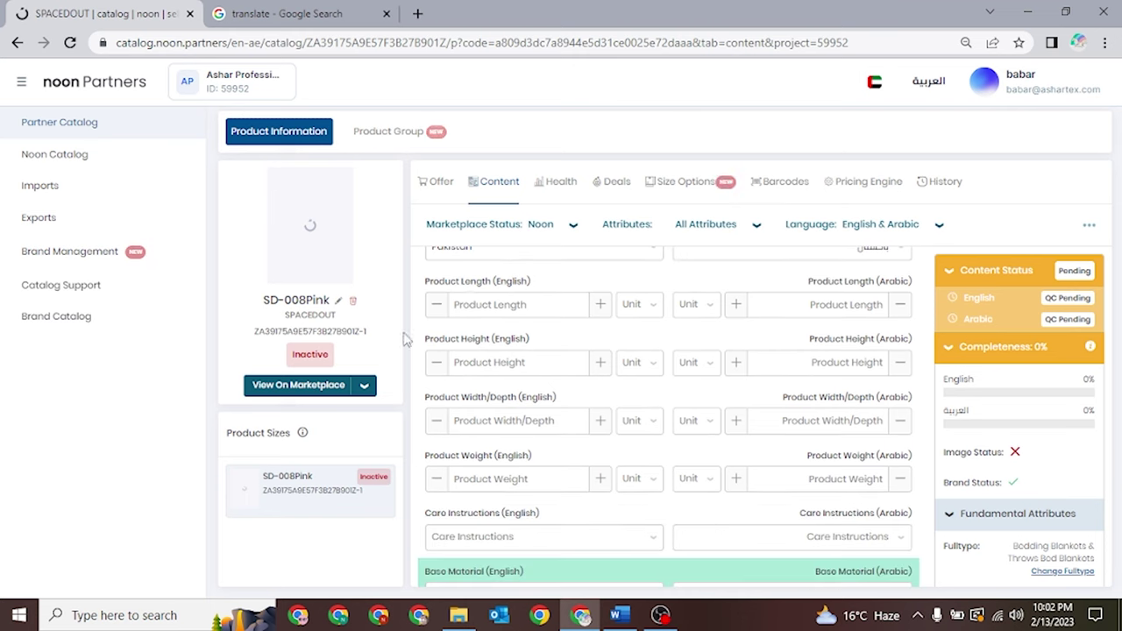
{"action": "left_click", "coordinate": [489, 304]}
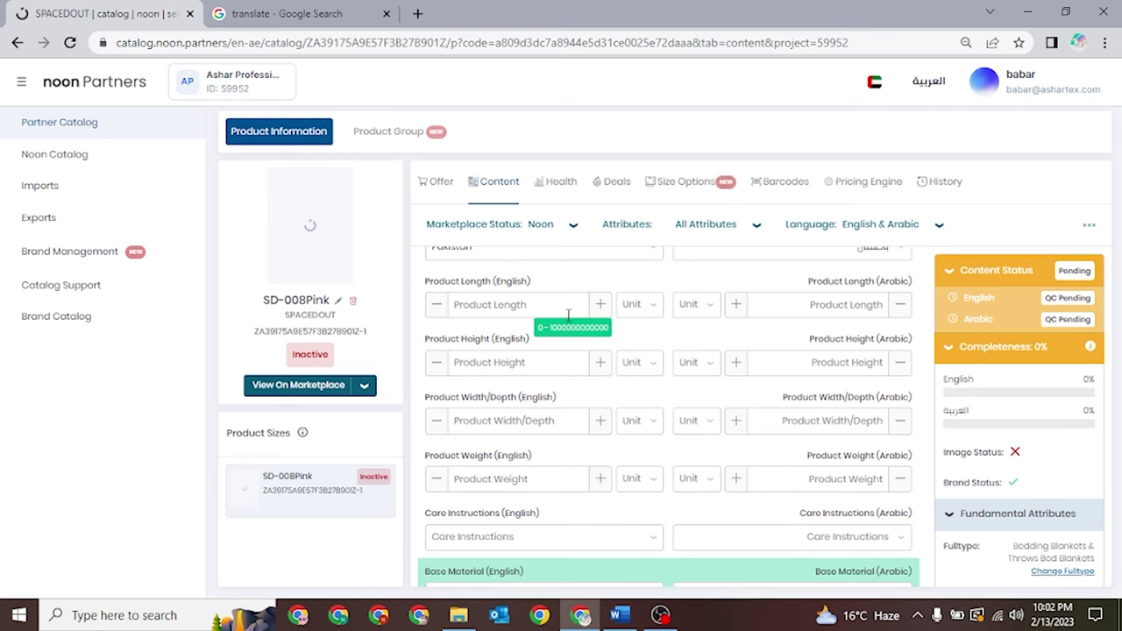
{"action": "left_click", "coordinate": [483, 364]}
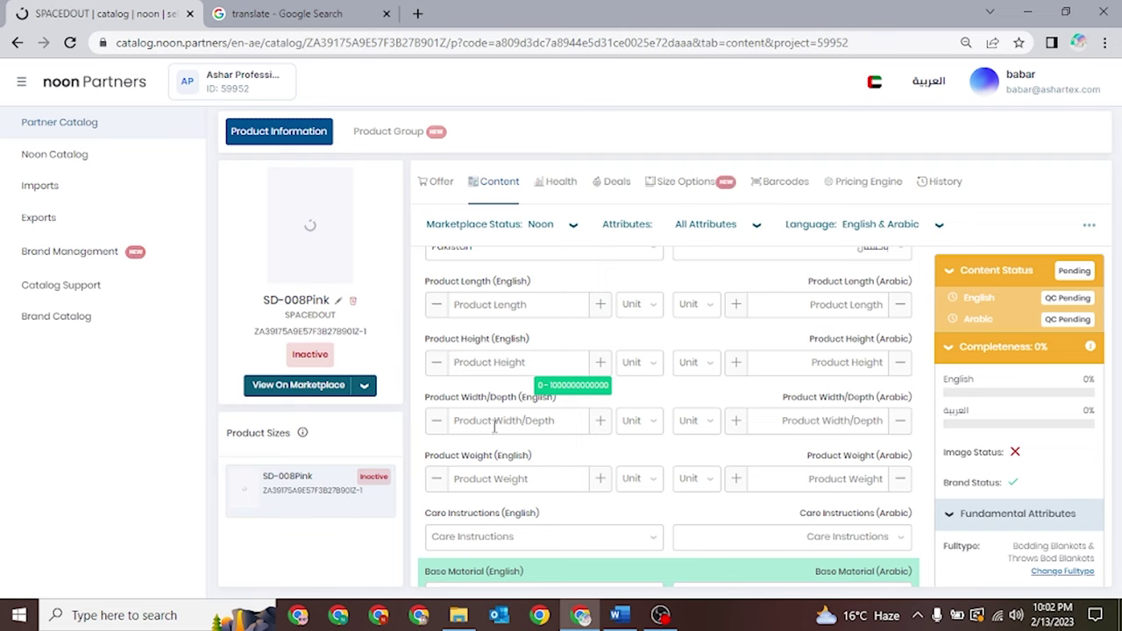
{"action": "left_click", "coordinate": [495, 427]}
{"action": "left_click", "coordinate": [479, 476]}
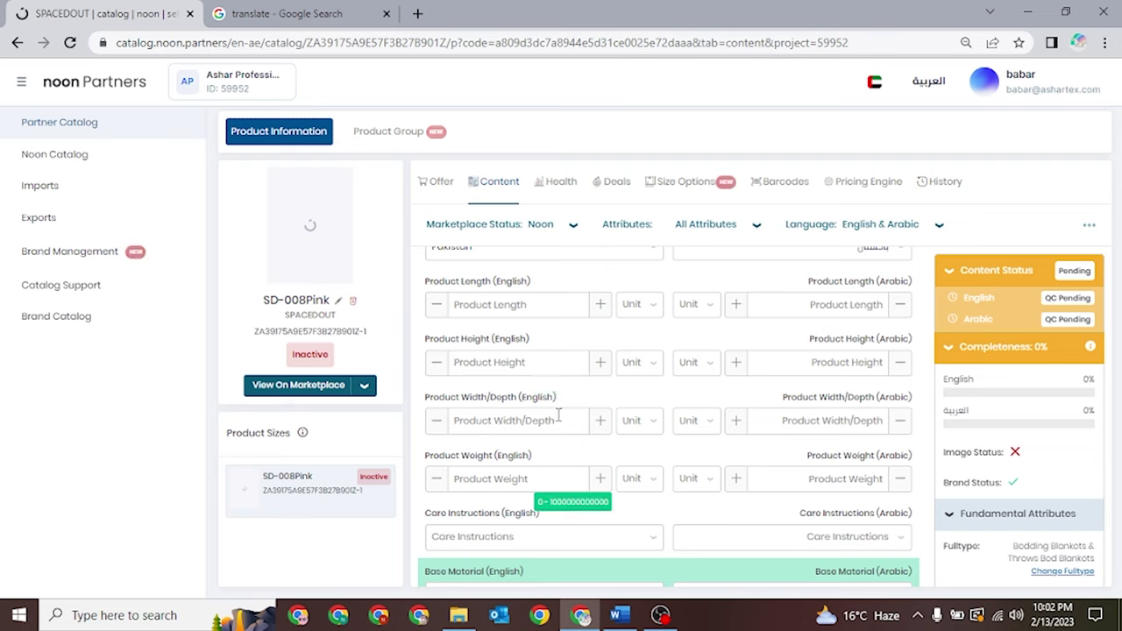
{"action": "left_click", "coordinate": [501, 313]}
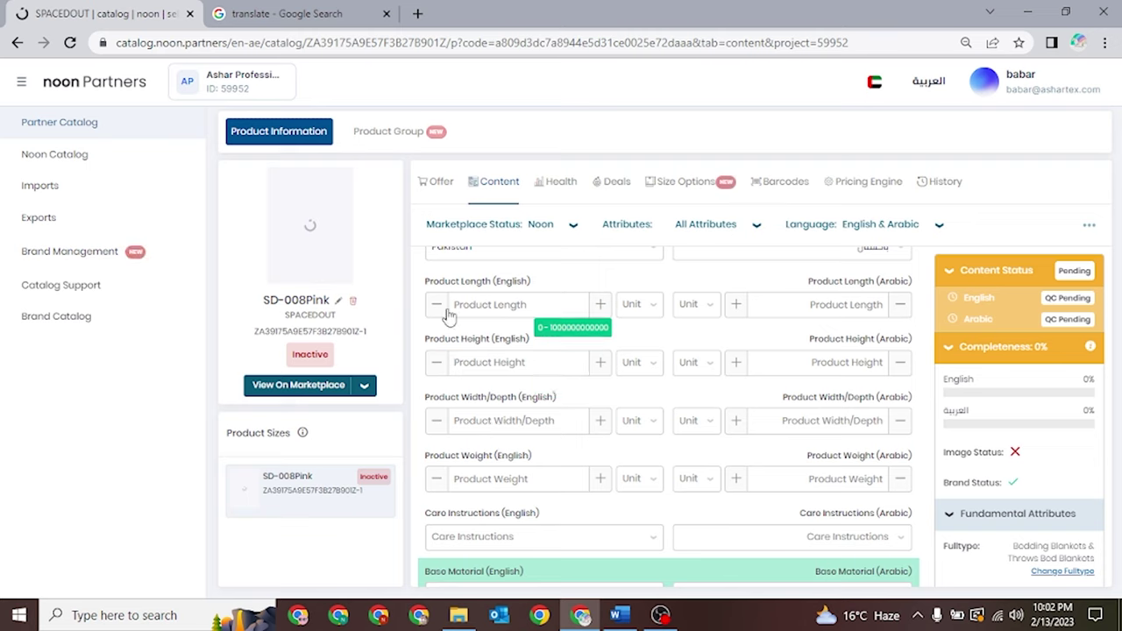
{"action": "type", "text": "36"}
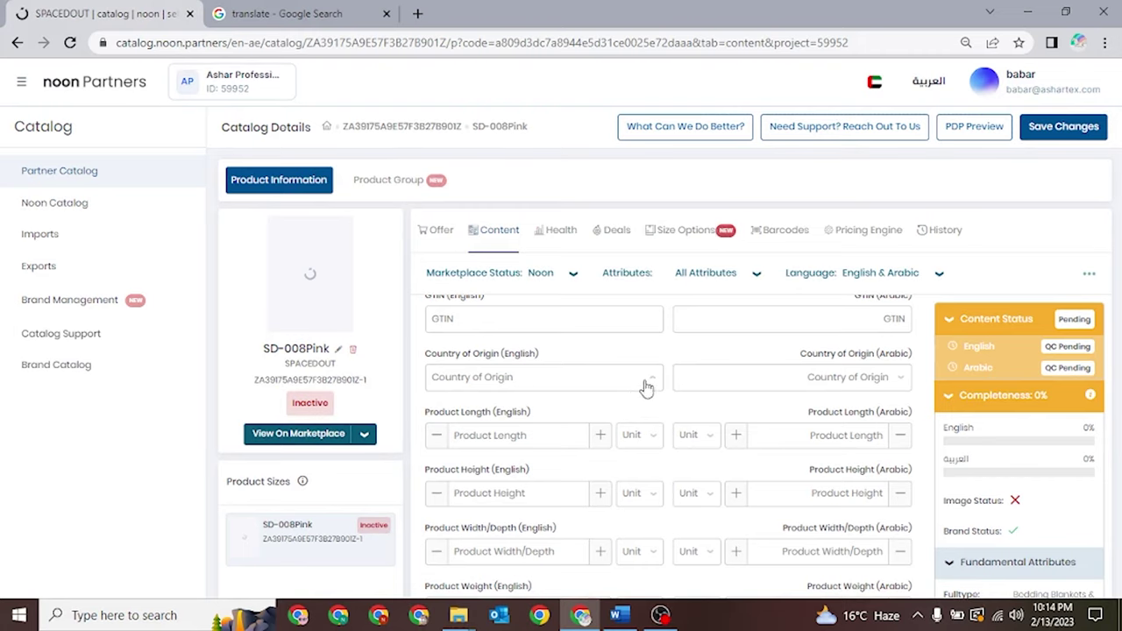
Set the English Country of Origin to Pakistan again in the reloaded listing form
{"action": "left_click", "coordinate": [649, 390]}
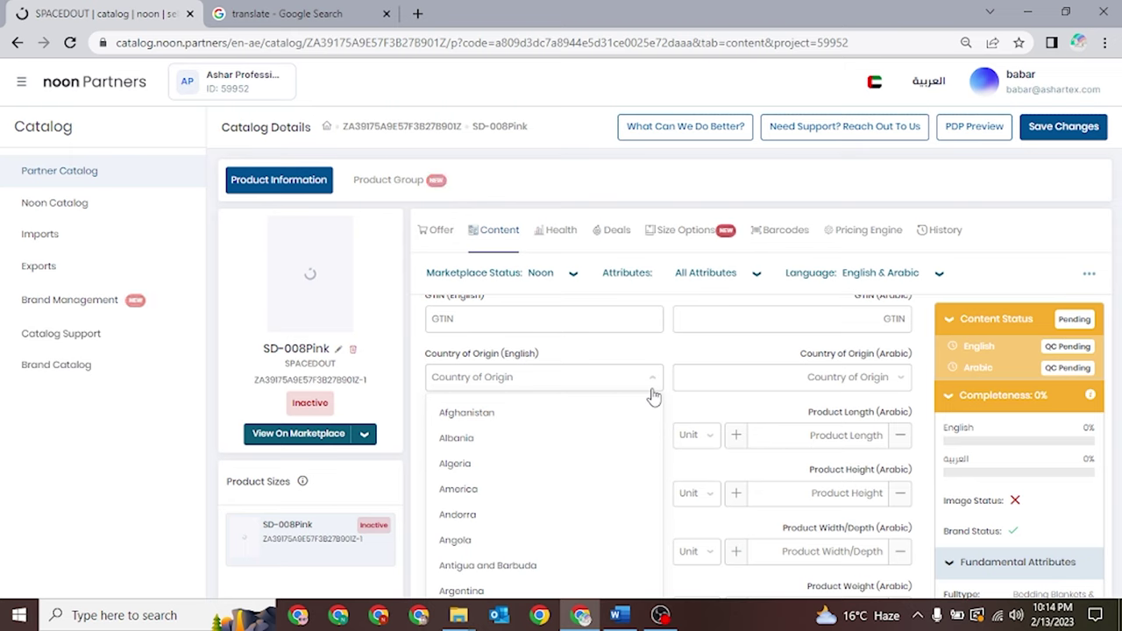
{"action": "type", "text": "P"}
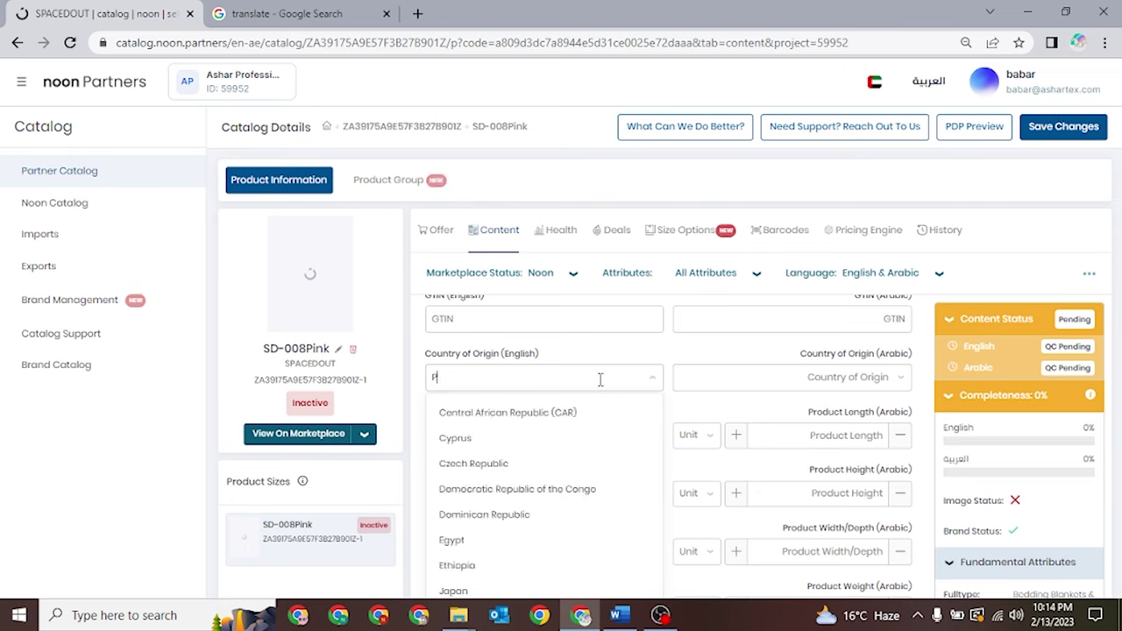
{"action": "type", "text": "akistan"}
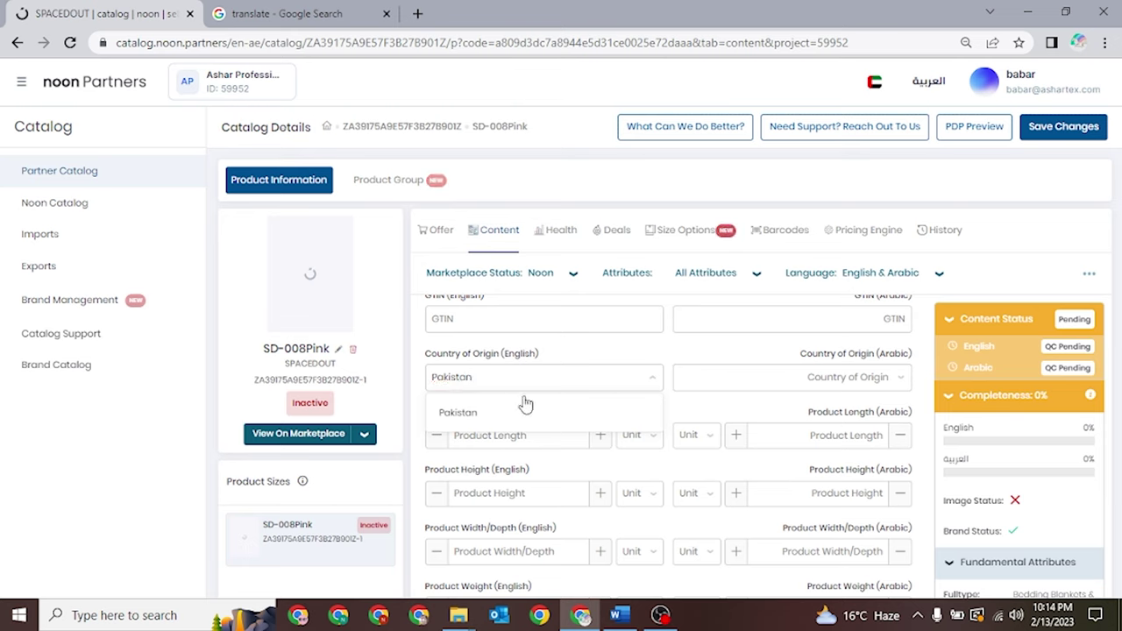
{"action": "left_click", "coordinate": [507, 416]}
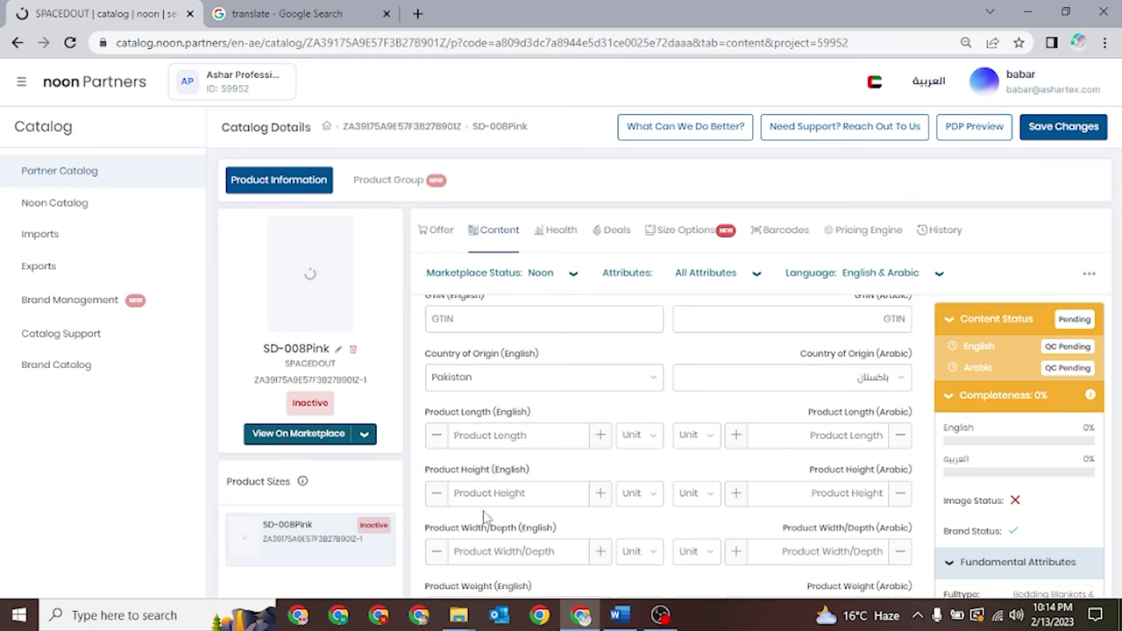
Set the English Product Length to 66 with inches (in) as its unit
{"action": "left_click", "coordinate": [521, 439]}
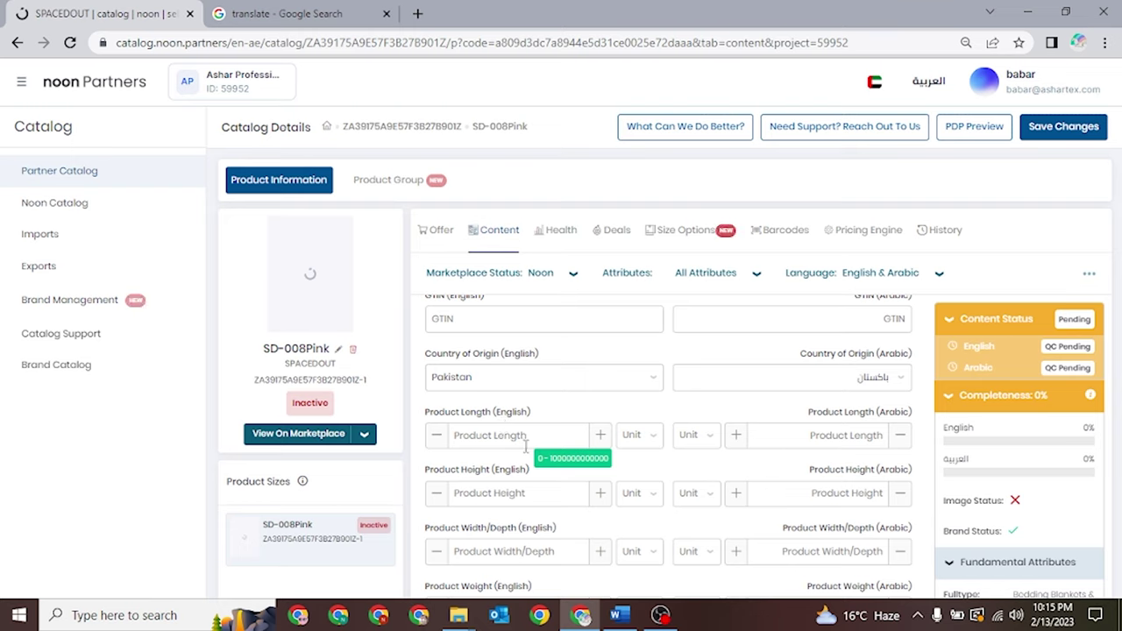
{"action": "type", "text": "66"}
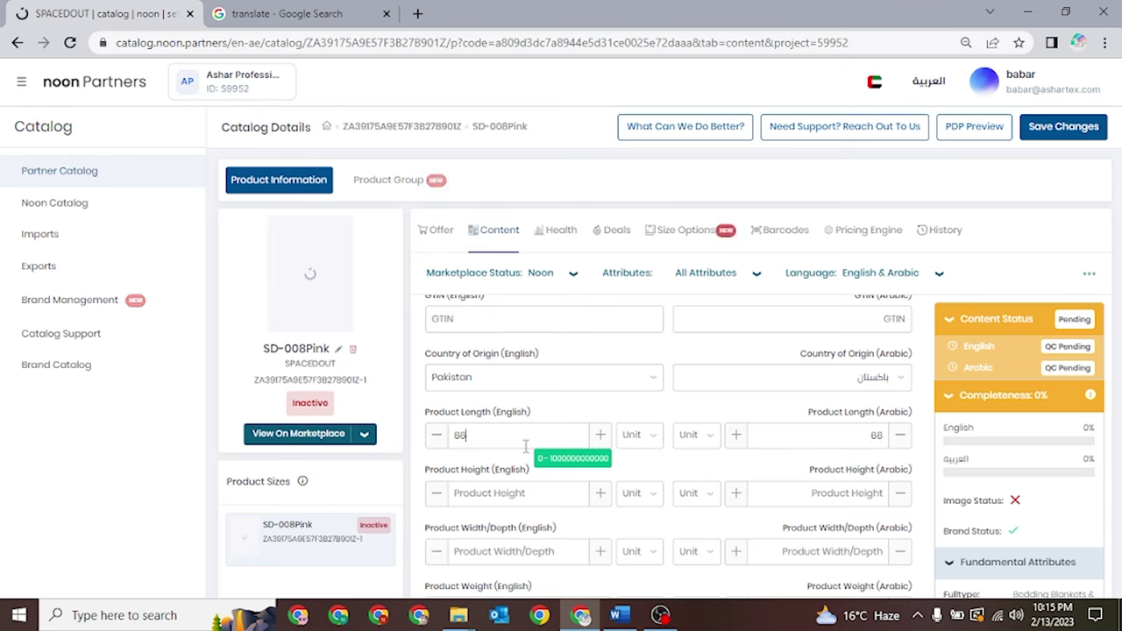
{"action": "left_click", "coordinate": [656, 437]}
{"action": "left_click_drag", "start_coordinate": [649, 436], "coordinate": [640, 550]}
{"action": "left_click", "coordinate": [640, 549]}
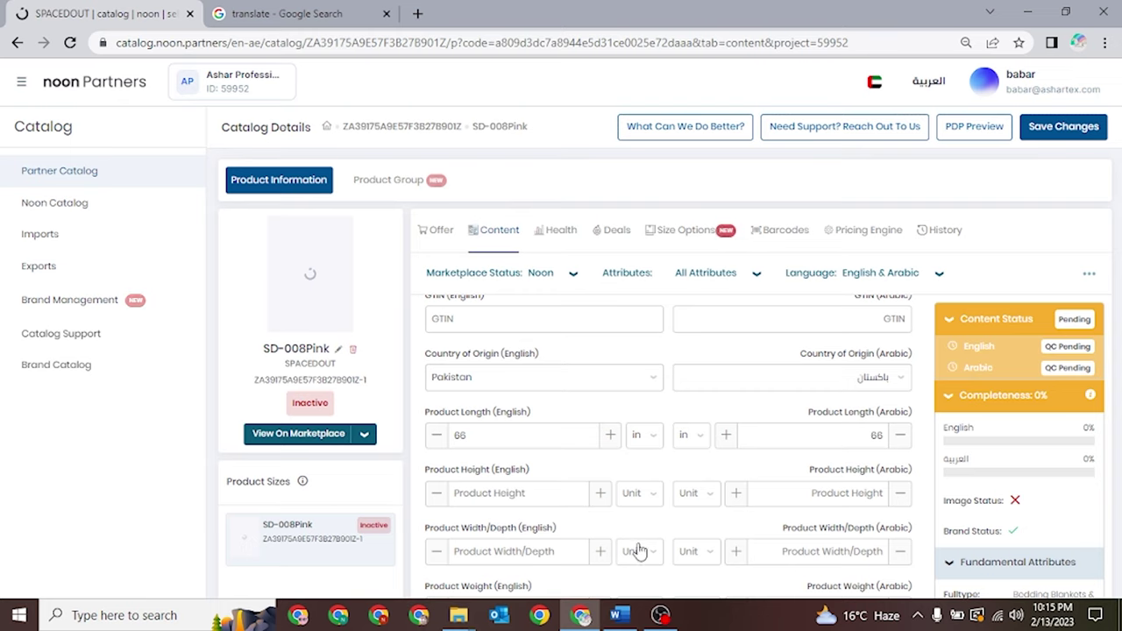
Set the English Product Height to 90 with inches (in) as its unit
{"action": "left_click", "coordinate": [507, 491]}
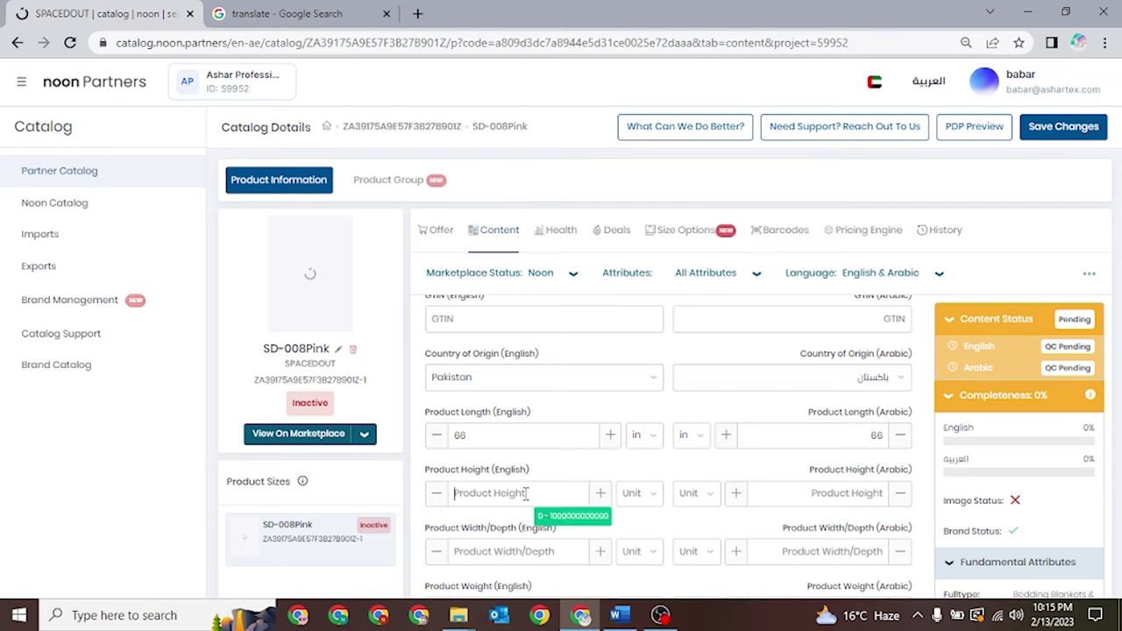
{"action": "type", "text": "90"}
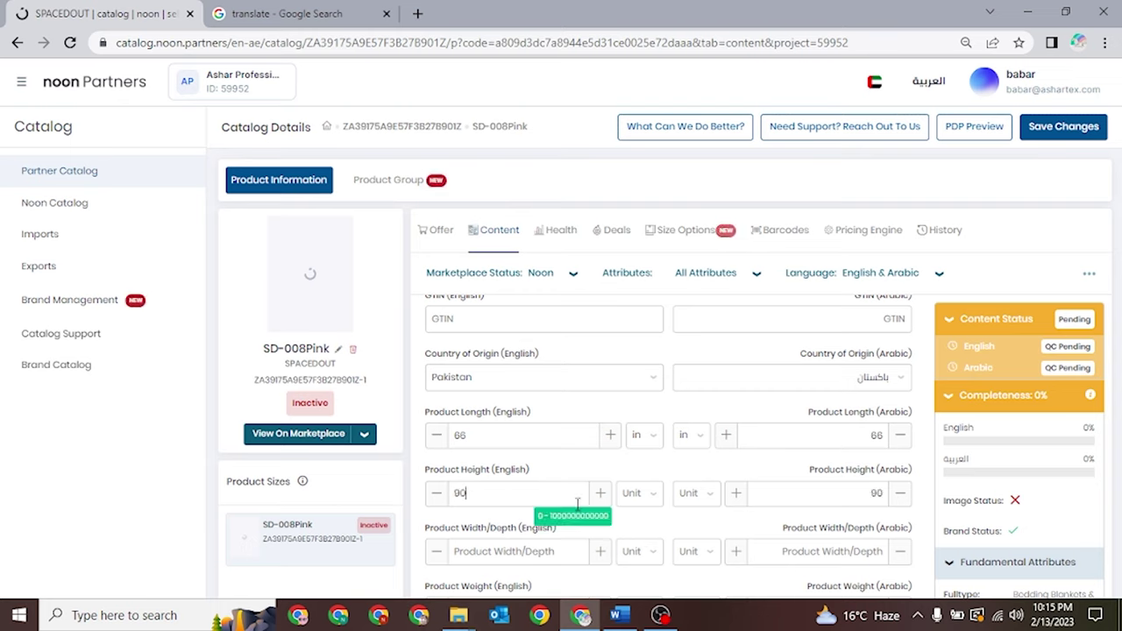
{"action": "left_click", "coordinate": [641, 494]}
{"action": "left_click", "coordinate": [633, 523]}
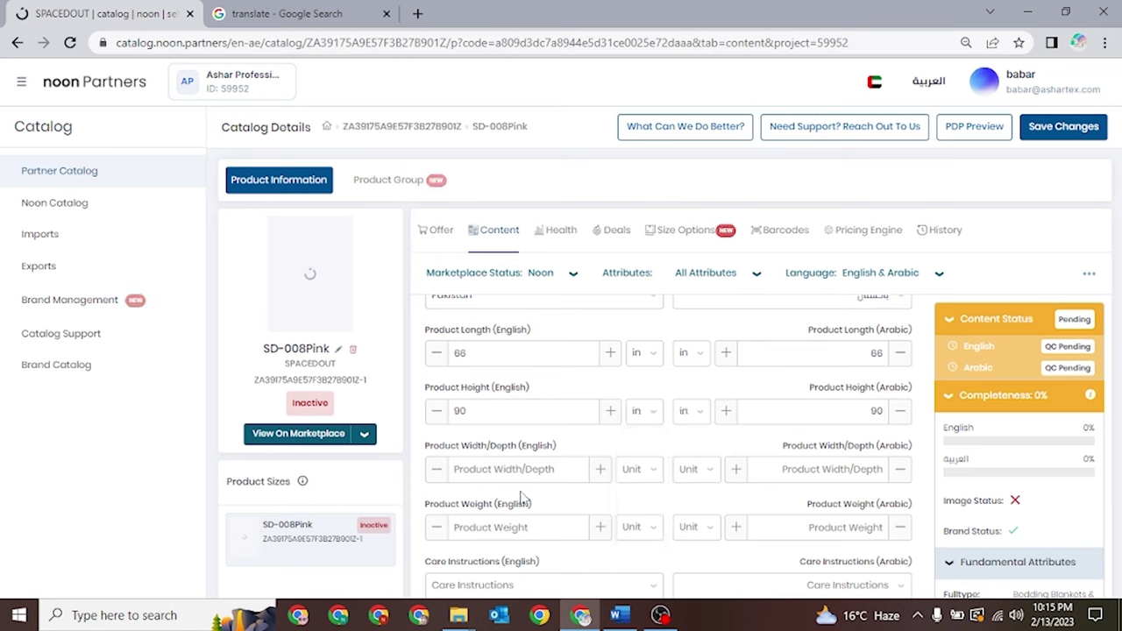
Set the English Product Width/Depth to 4 with centimetres (cm) as its unit
{"action": "scroll", "coordinate": [538, 444], "scroll_direction": "down", "scroll_amount": 1}
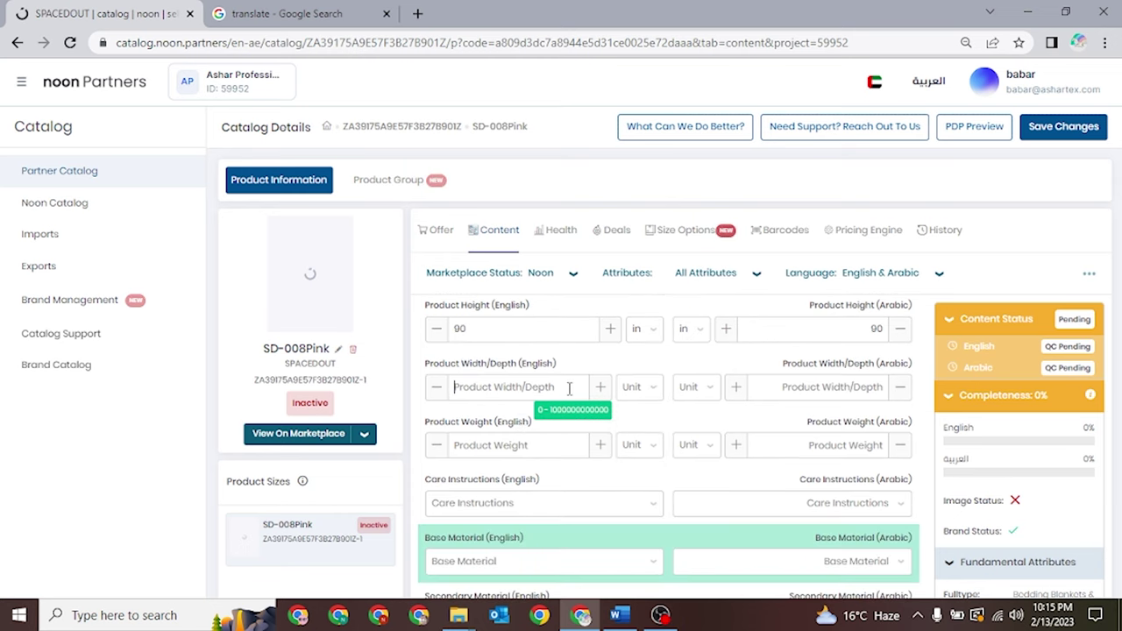
{"action": "mouse_move", "coordinate": [664, 617]}
{"action": "type", "text": "4"}
{"action": "left_click", "coordinate": [639, 386]}
{"action": "left_click", "coordinate": [640, 454]}
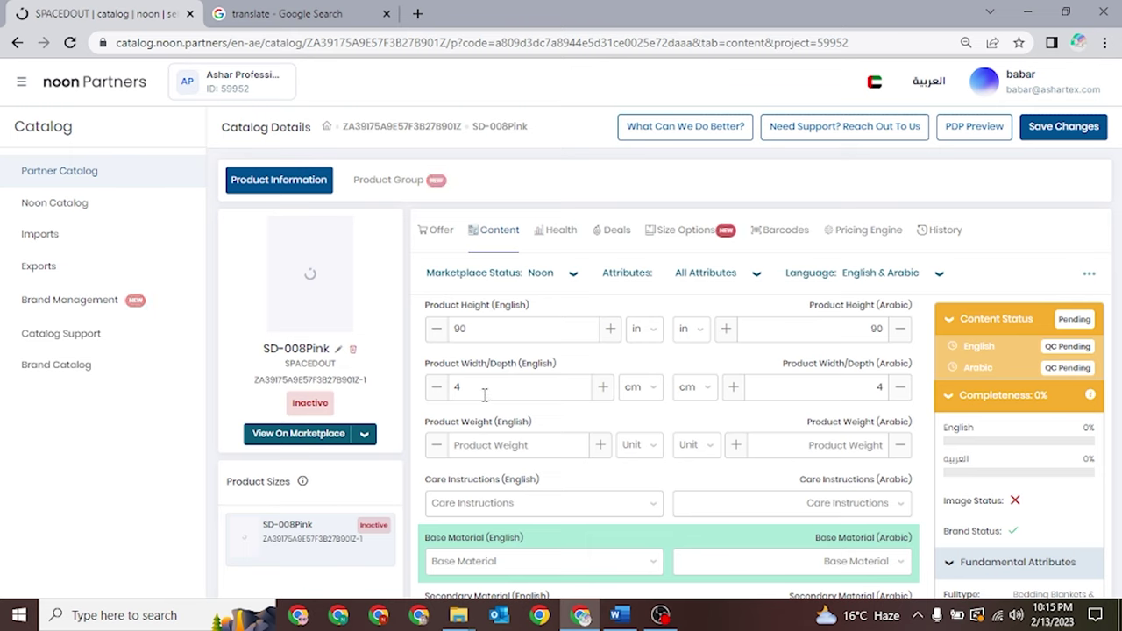
Set the English Product Weight to 1.5 with KG as its unit
{"action": "scroll", "coordinate": [537, 390], "scroll_direction": "down", "scroll_amount": 1}
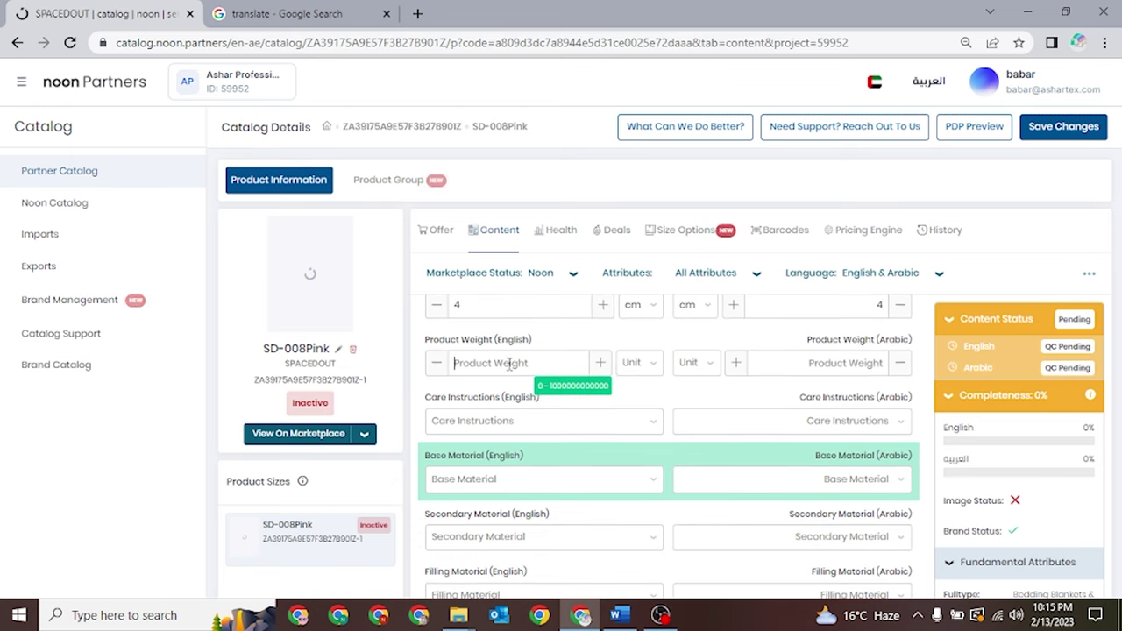
{"action": "type", "text": "1.5"}
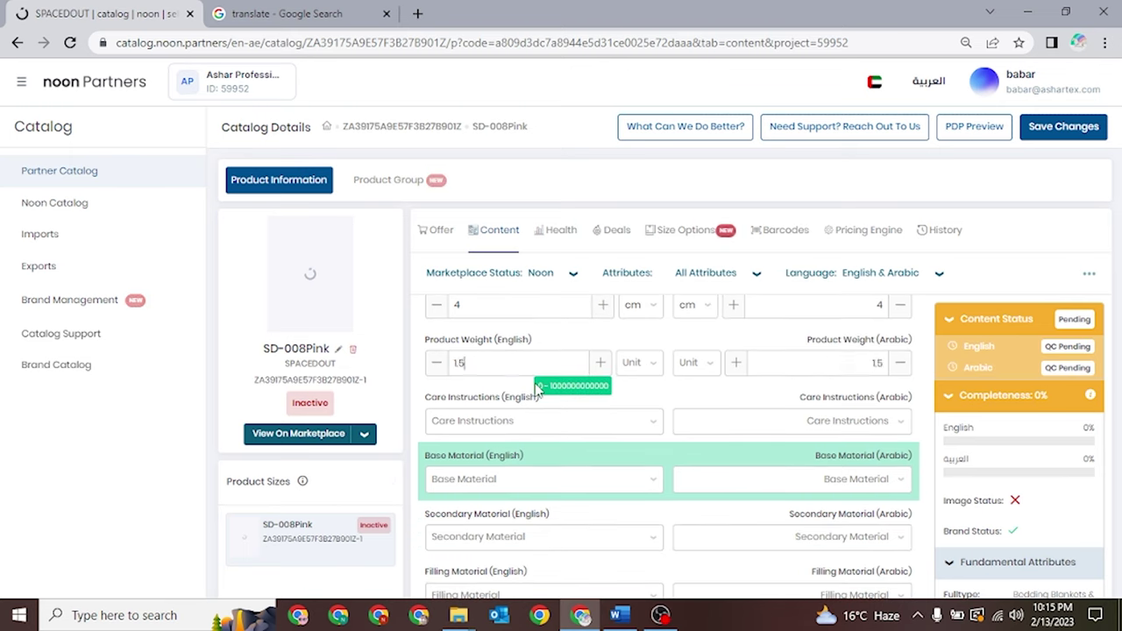
{"action": "left_click", "coordinate": [635, 364]}
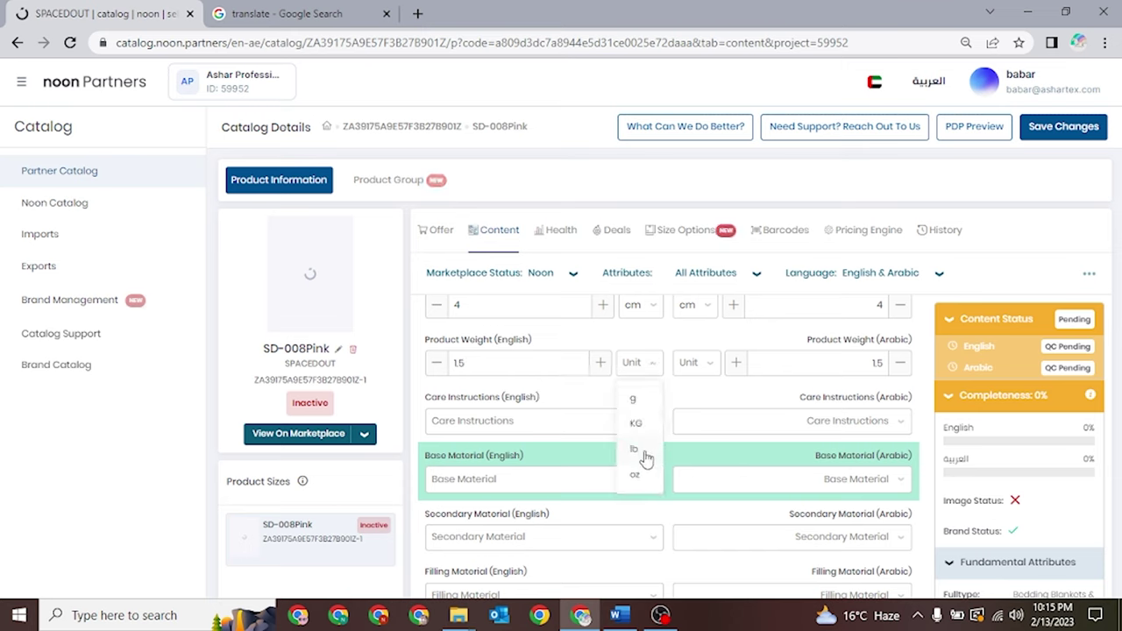
{"action": "left_click", "coordinate": [643, 425]}
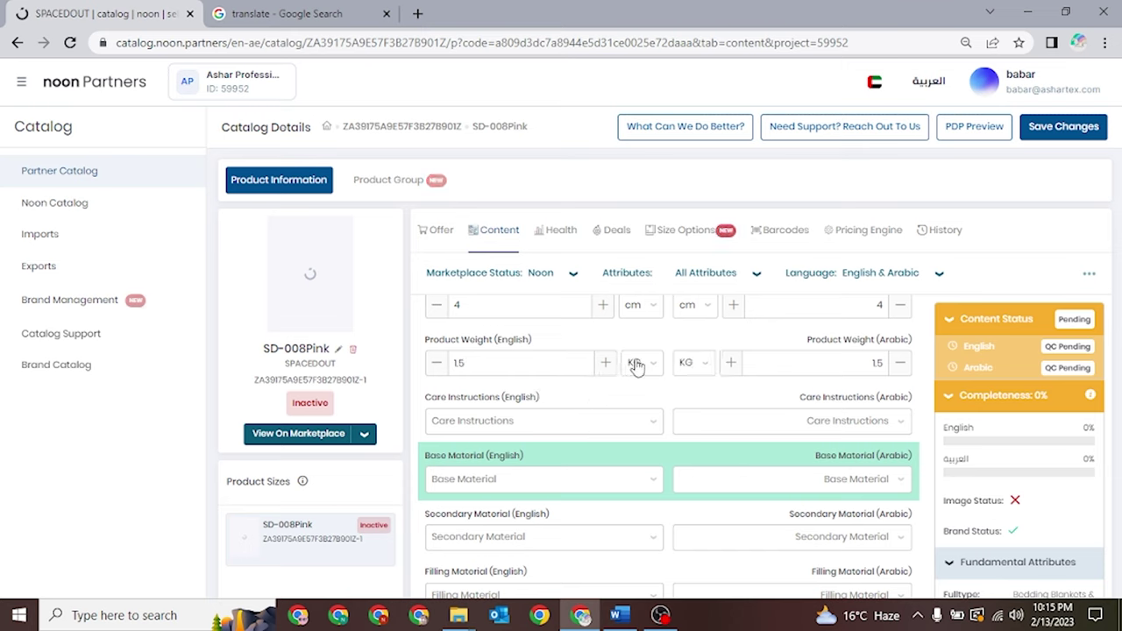
{"action": "left_click", "coordinate": [638, 364]}
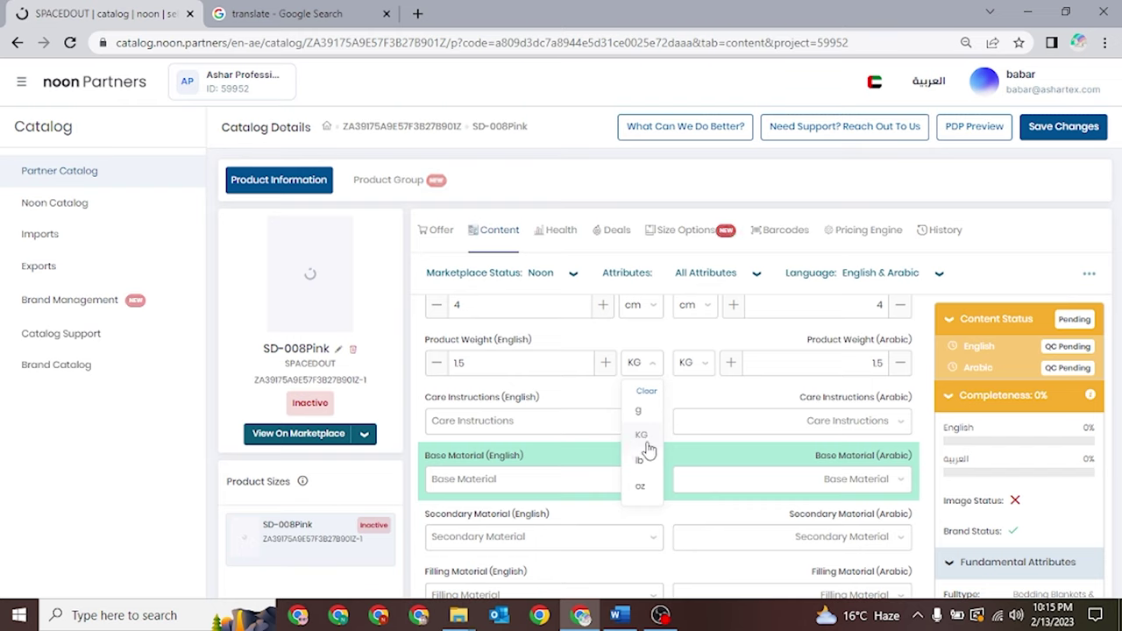
{"action": "left_click", "coordinate": [537, 455]}
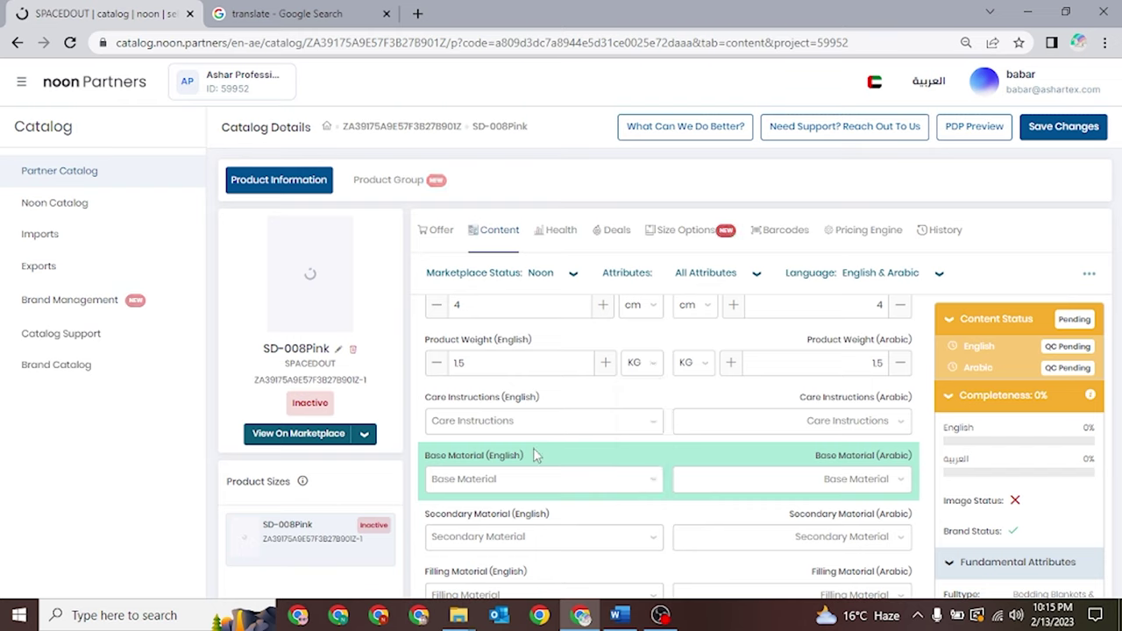
Set the English Base Material of the blanket to Cotton
{"action": "scroll", "coordinate": [541, 426], "scroll_direction": "down", "scroll_amount": 2}
{"action": "scroll", "coordinate": [543, 422], "scroll_direction": "up", "scroll_amount": 1}
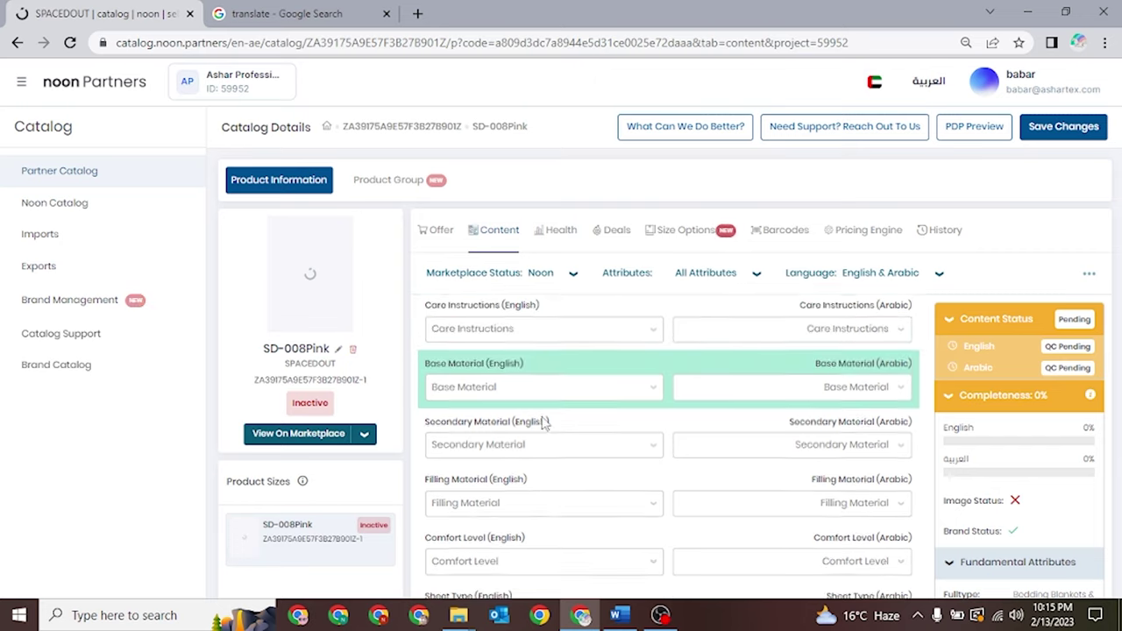
{"action": "left_click", "coordinate": [496, 397]}
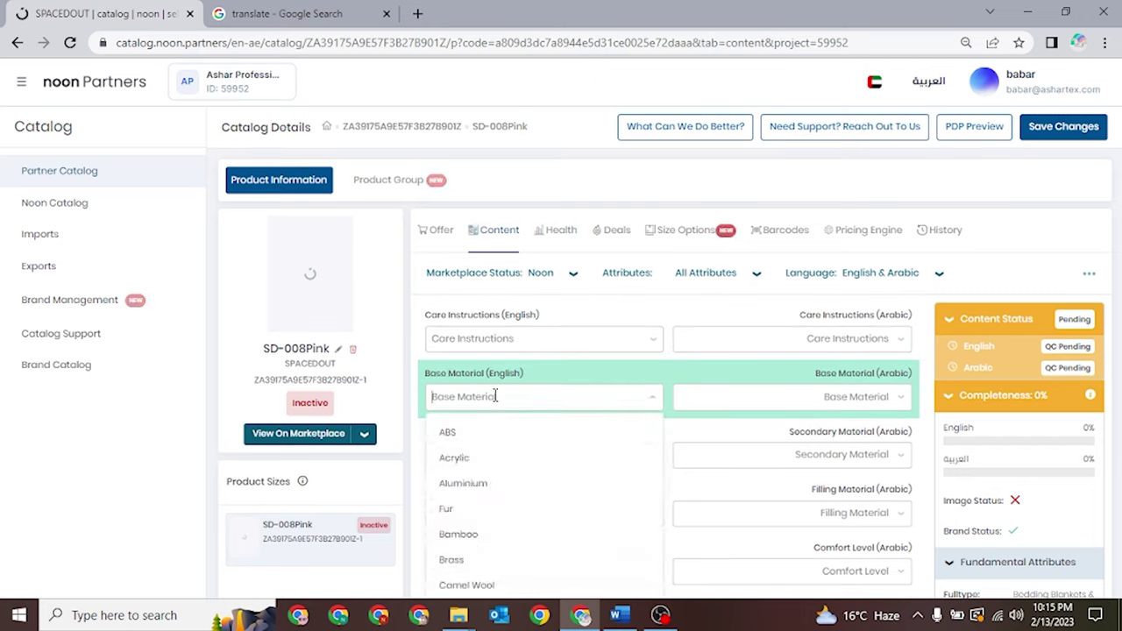
{"action": "type", "text": "cott"}
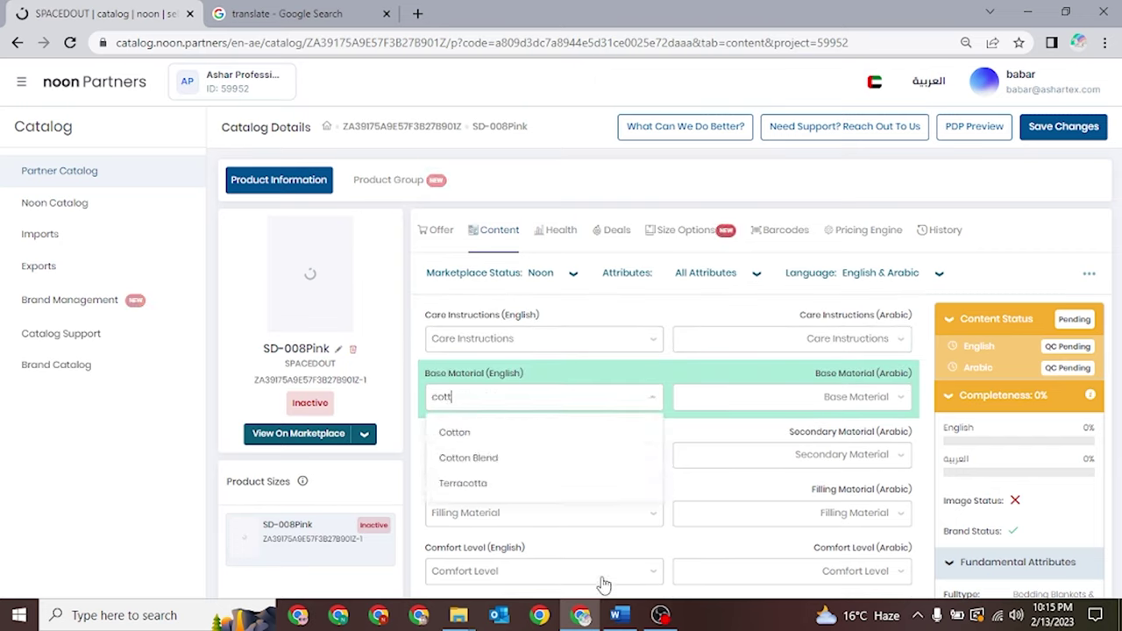
{"action": "left_click", "coordinate": [506, 432]}
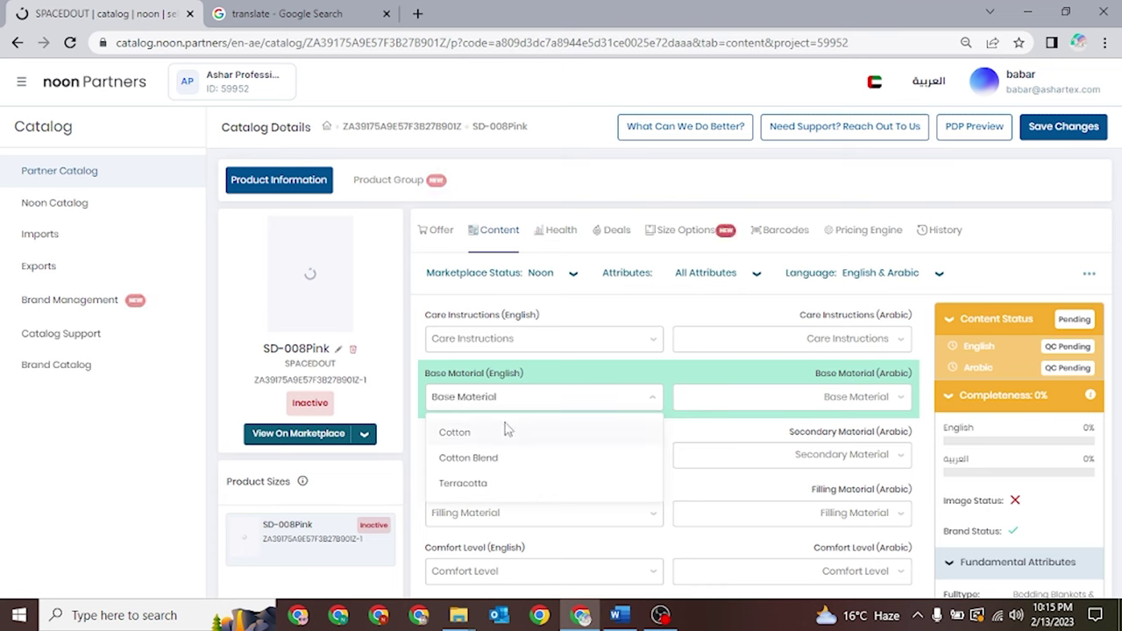
Set both MSRP AE and MSRP SA to 99, leaving the optional material, comfort, sheet type and pattern attributes empty
{"action": "scroll", "coordinate": [526, 399], "scroll_direction": "down", "scroll_amount": 1}
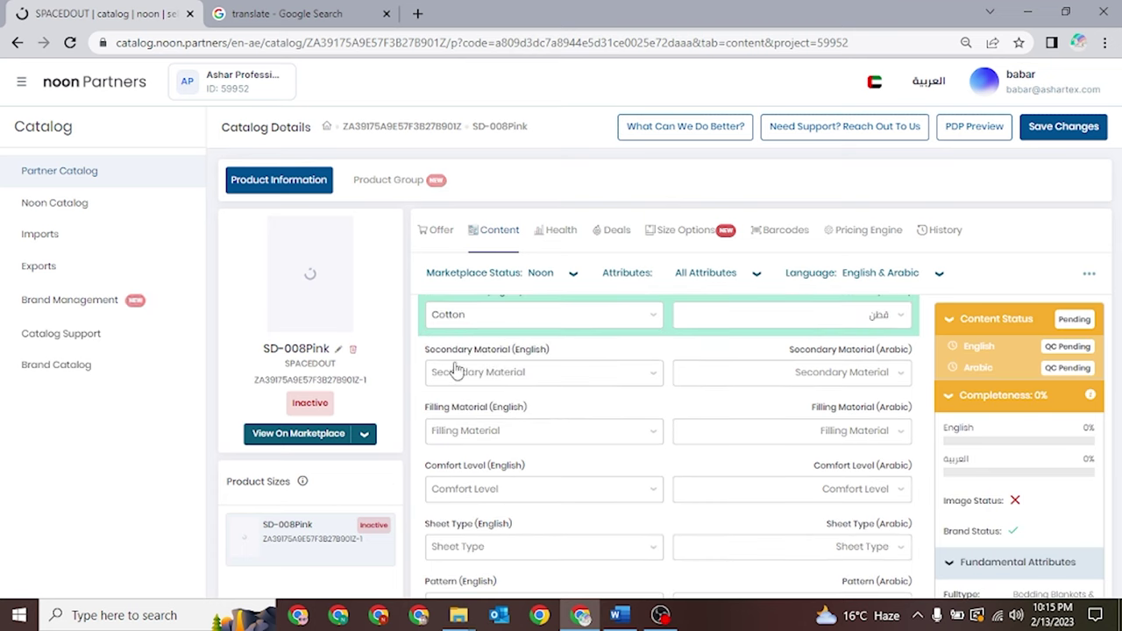
{"action": "scroll", "coordinate": [520, 427], "scroll_direction": "down", "scroll_amount": 2}
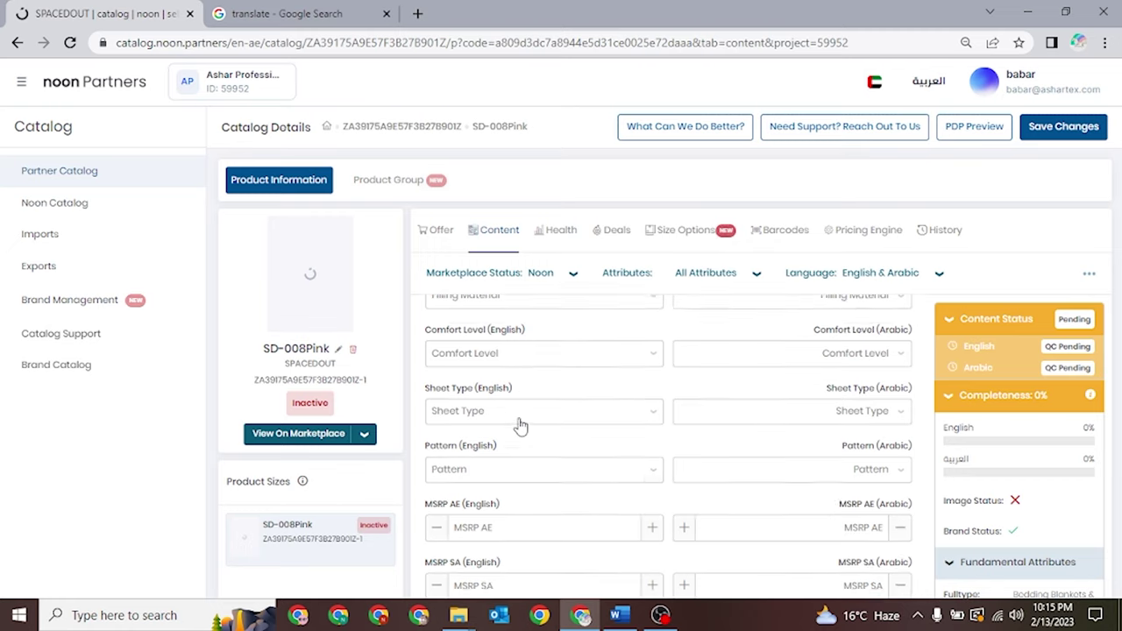
{"action": "scroll", "coordinate": [519, 424], "scroll_direction": "down", "scroll_amount": 1}
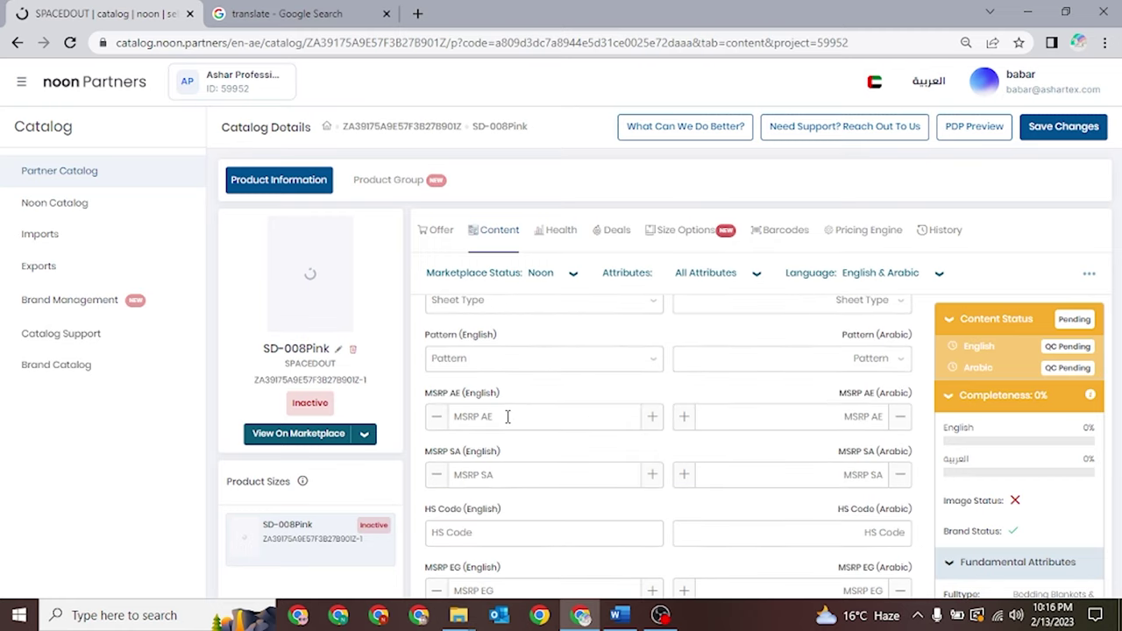
{"action": "scroll", "coordinate": [507, 416], "scroll_direction": "up", "scroll_amount": 1}
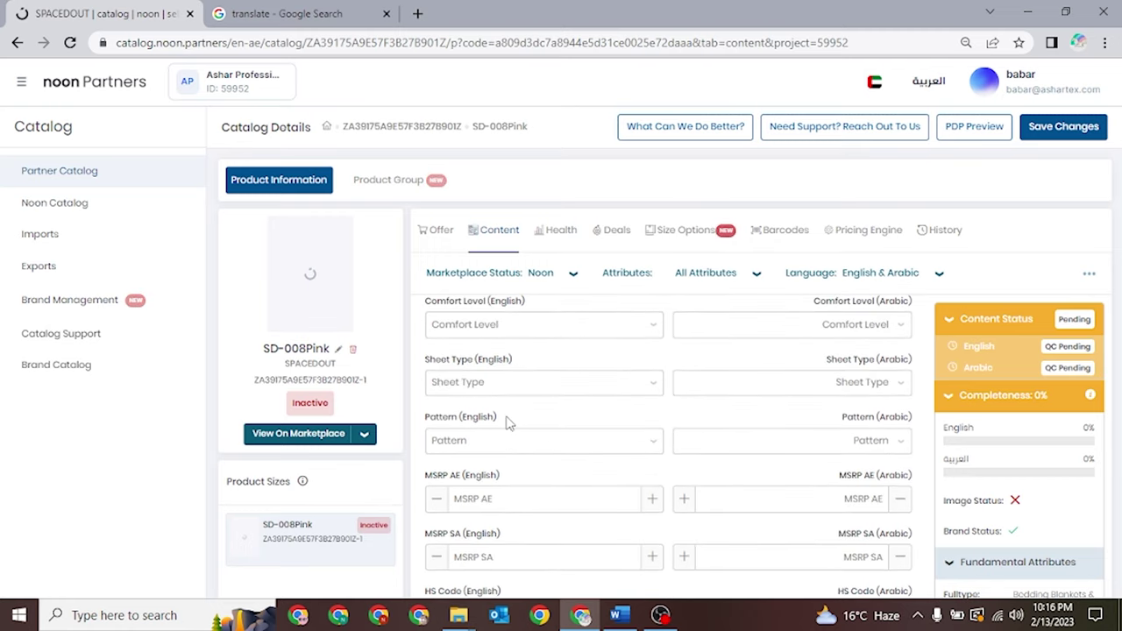
{"action": "scroll", "coordinate": [507, 422], "scroll_direction": "down", "scroll_amount": 1}
{"action": "left_click", "coordinate": [522, 424]}
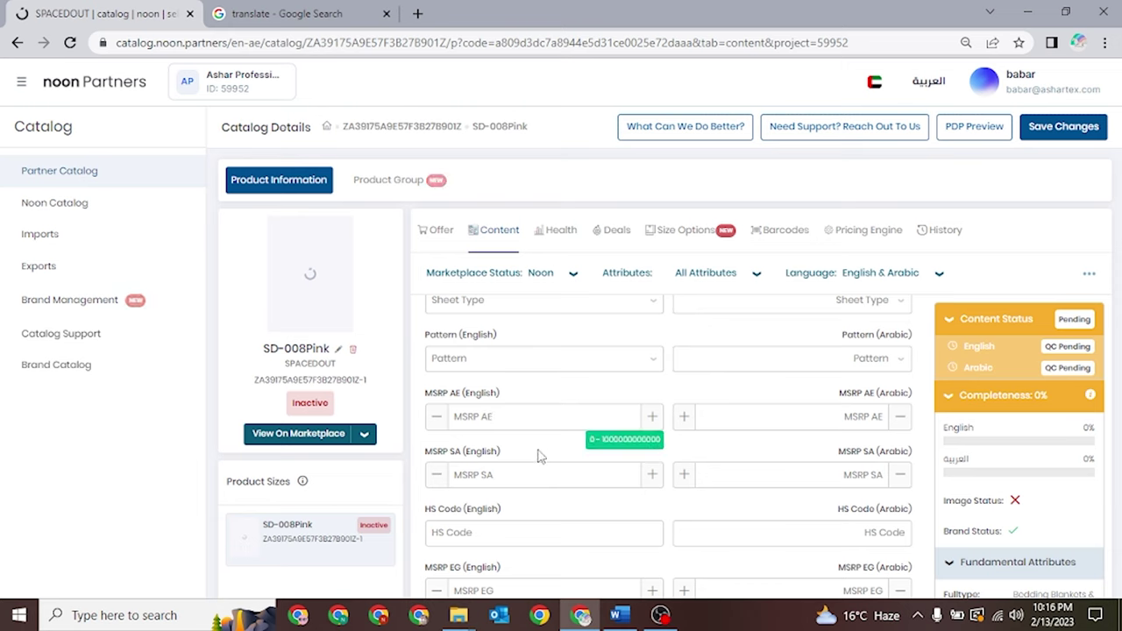
{"action": "scroll", "coordinate": [530, 439], "scroll_direction": "down", "scroll_amount": 1}
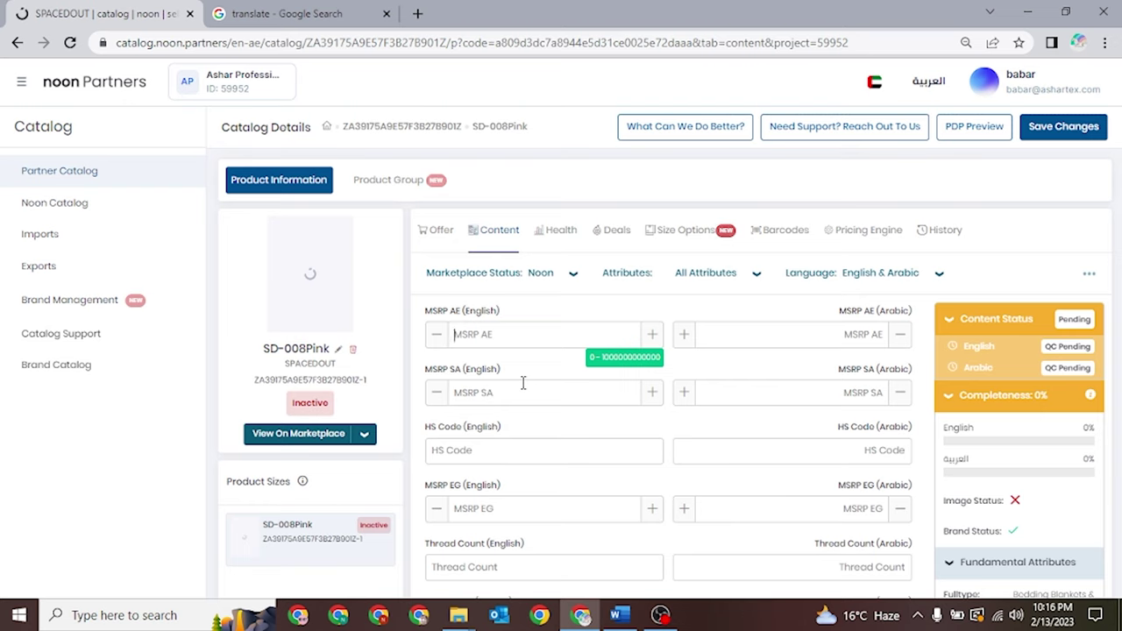
{"action": "type", "text": "99"}
{"action": "left_click", "coordinate": [545, 392]}
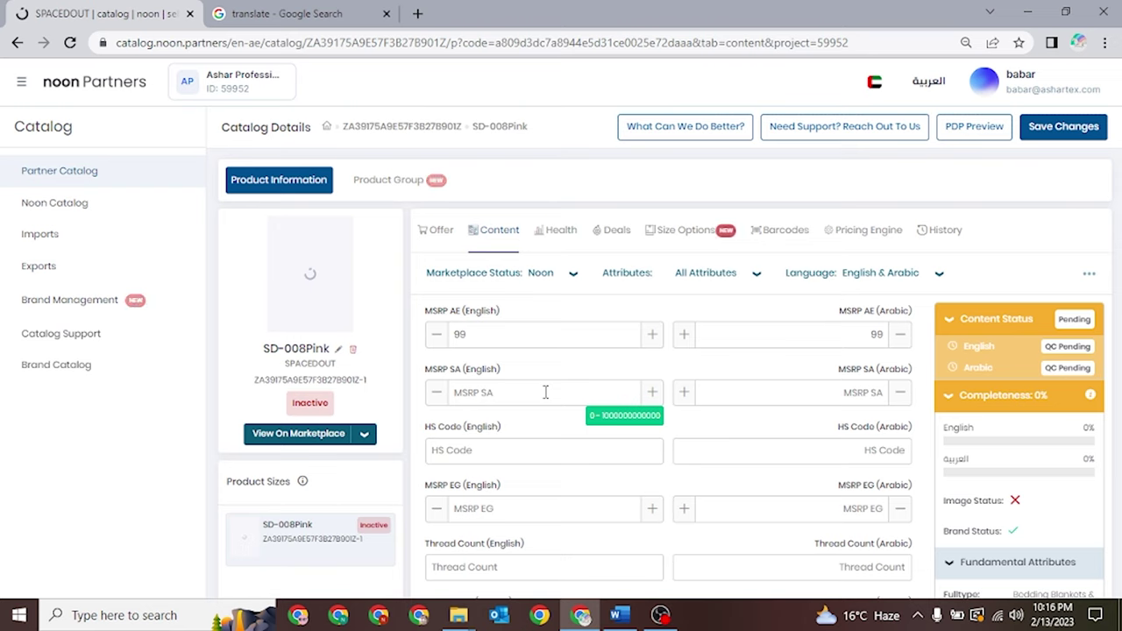
{"action": "type", "text": "99"}
Set the English MSRP EG to 799, leaving the HS Code empty
{"action": "scroll", "coordinate": [482, 474], "scroll_direction": "down", "scroll_amount": 1}
{"action": "left_click_drag", "start_coordinate": [446, 405], "coordinate": [465, 404]}
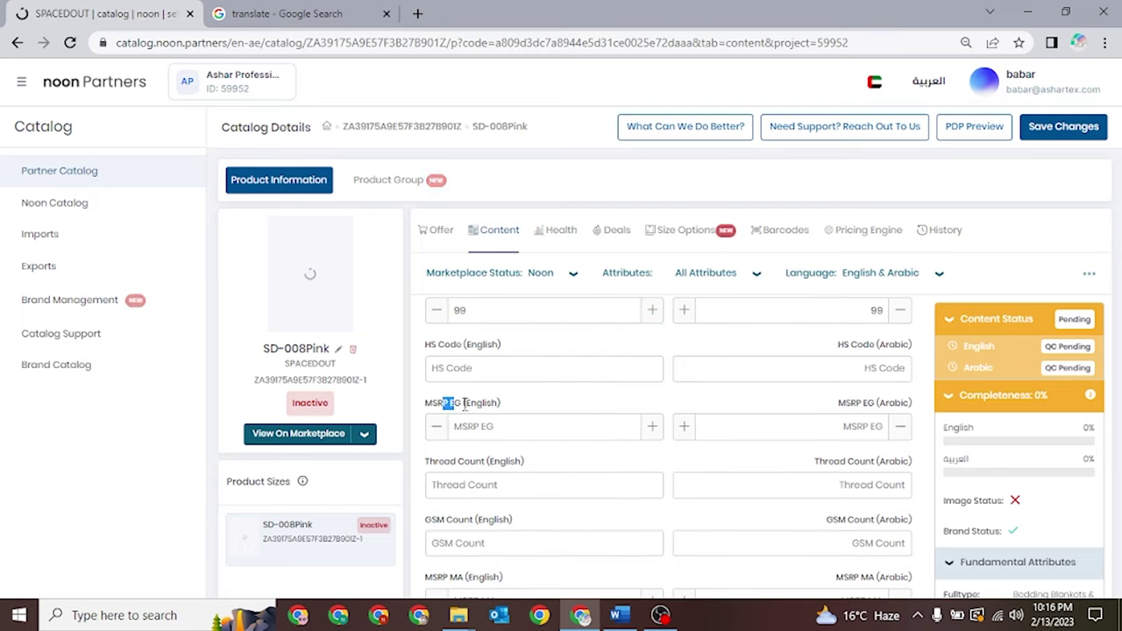
{"action": "left_click", "coordinate": [483, 425]}
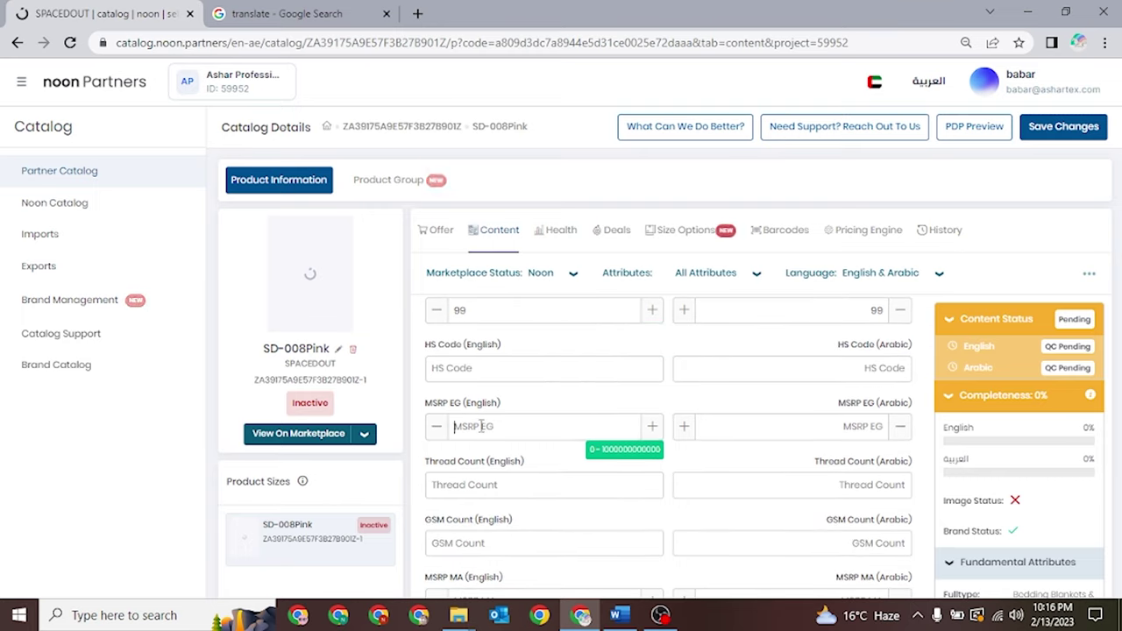
{"action": "left_click", "coordinate": [470, 314]}
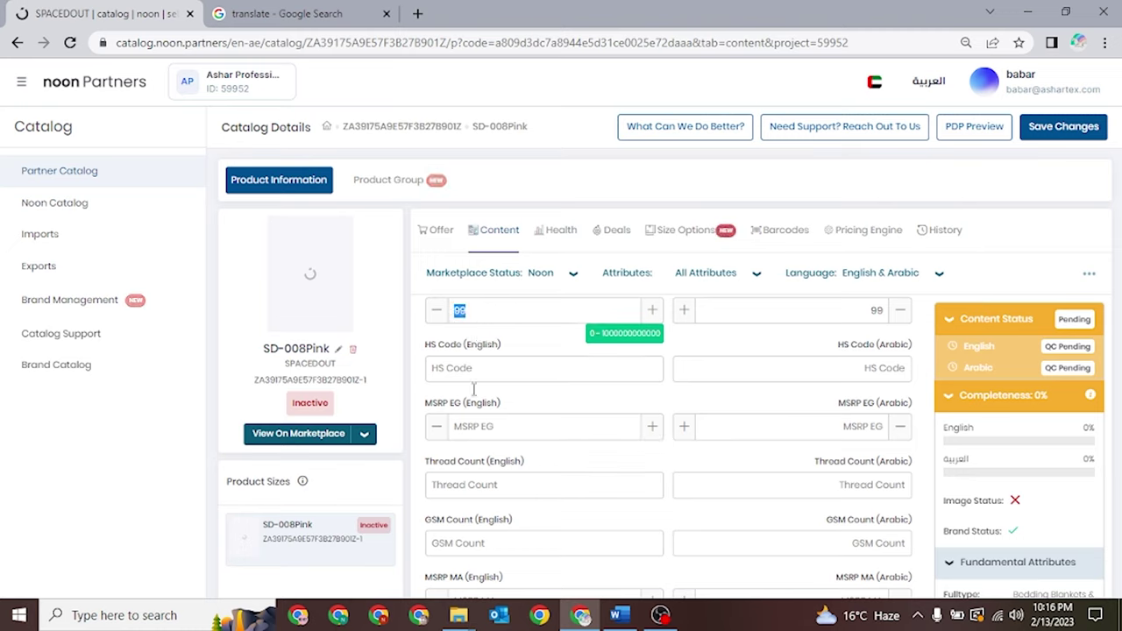
{"action": "left_click", "coordinate": [471, 425]}
{"action": "type", "text": "799"}
{"action": "scroll", "coordinate": [491, 461], "scroll_direction": "down", "scroll_amount": 1}
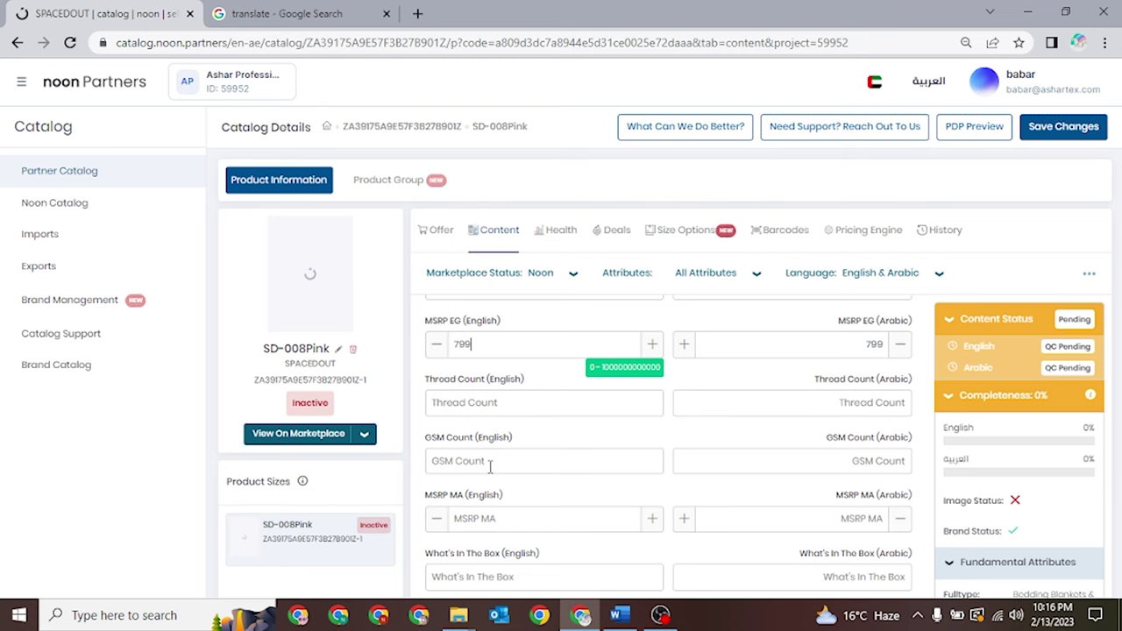
Enter "1X Thermal blanket" as the English What's In The Box content, leaving Thread Count, GSM Count and MSRP MA empty
{"action": "scroll", "coordinate": [489, 465], "scroll_direction": "down", "scroll_amount": 1}
{"action": "scroll", "coordinate": [454, 429], "scroll_direction": "down", "scroll_amount": 1}
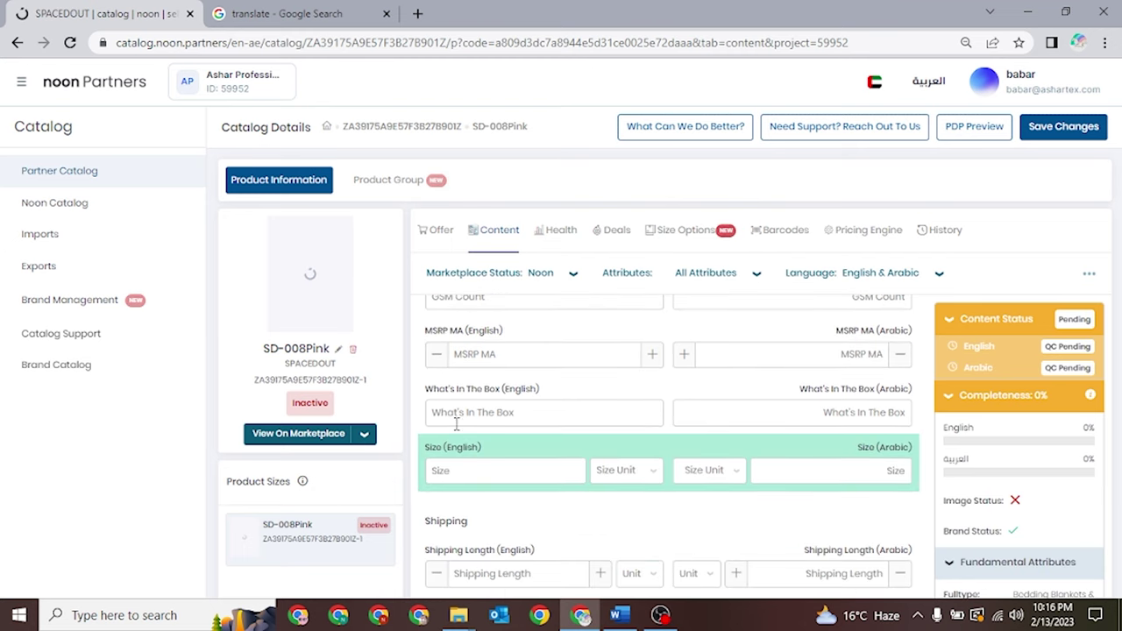
{"action": "left_click", "coordinate": [477, 418]}
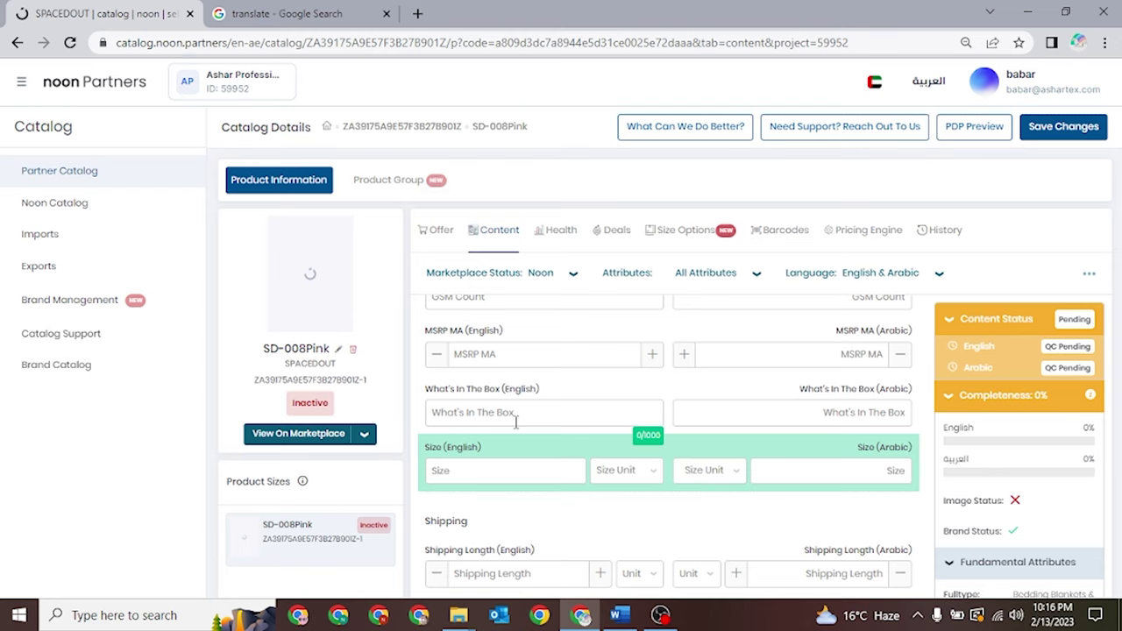
{"action": "type", "text": "1X thermal blanket"}
{"action": "left_click", "coordinate": [443, 412]}
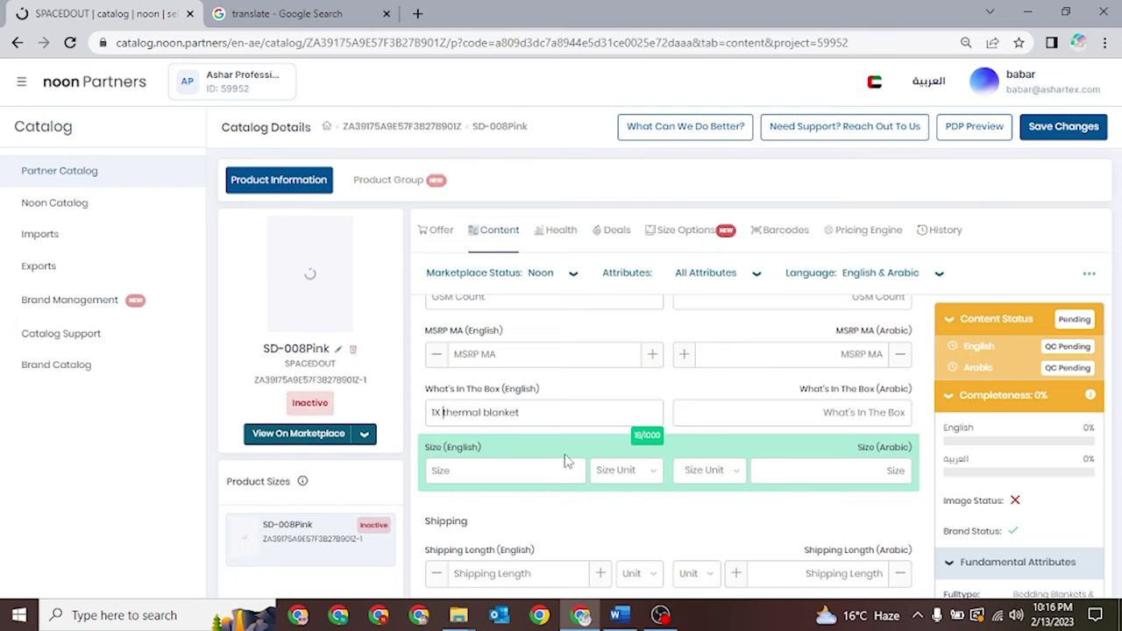
{"action": "key", "text": "Delete"}
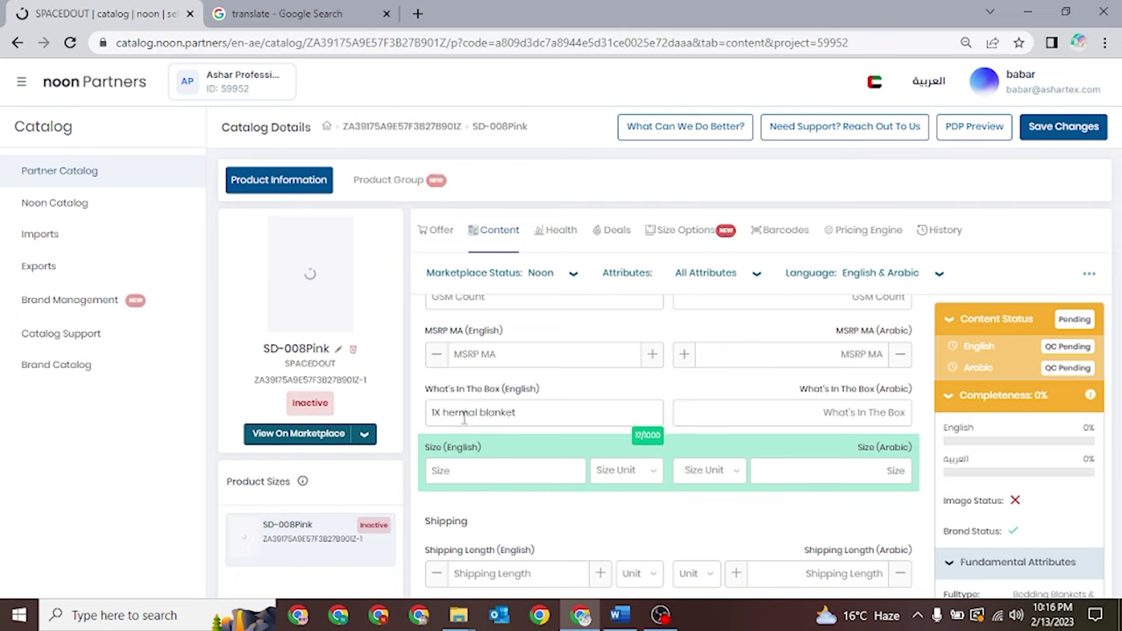
{"action": "type", "text": "T"}
Set the English Shipping Length to 36 with cm as its unit
{"action": "scroll", "coordinate": [498, 429], "scroll_direction": "down", "scroll_amount": 2}
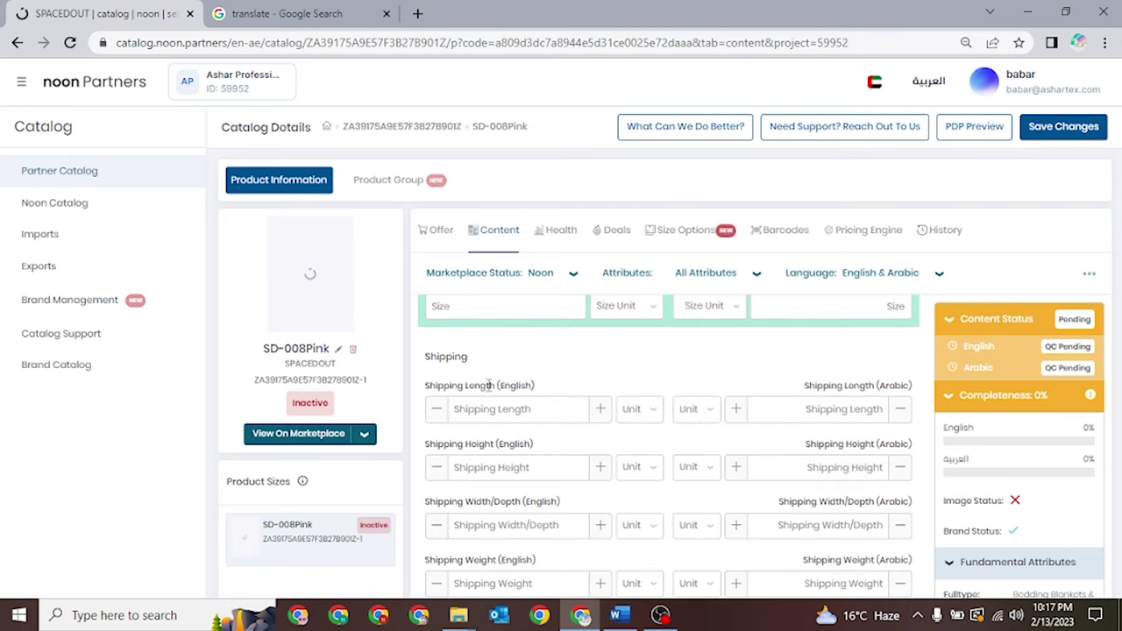
{"action": "scroll", "coordinate": [499, 517], "scroll_direction": "down", "scroll_amount": 1}
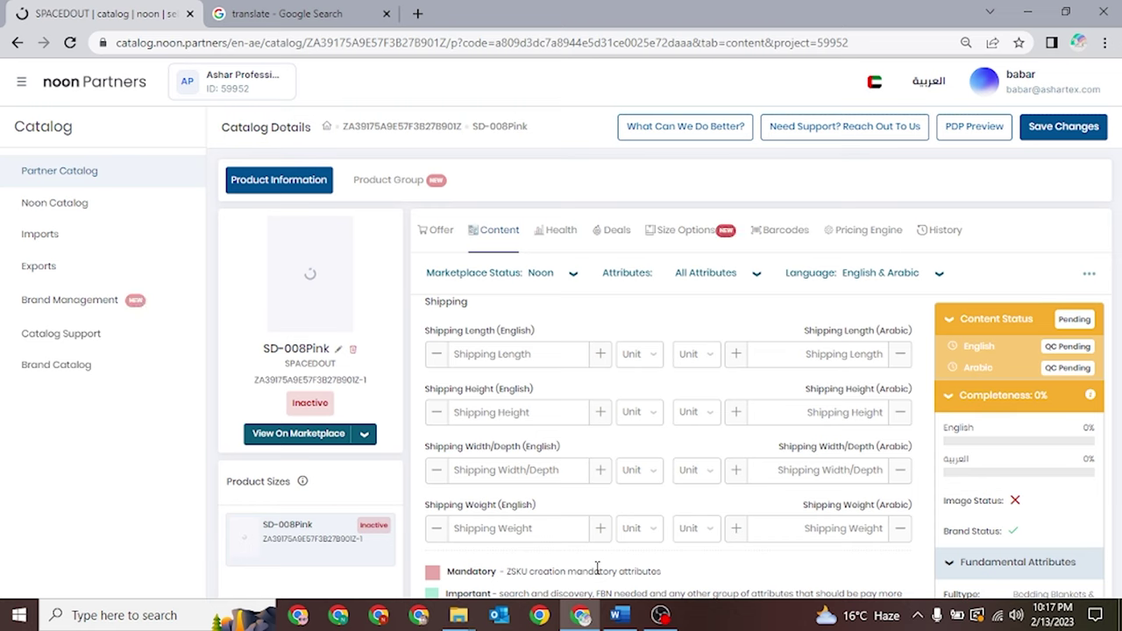
{"action": "left_click", "coordinate": [493, 355]}
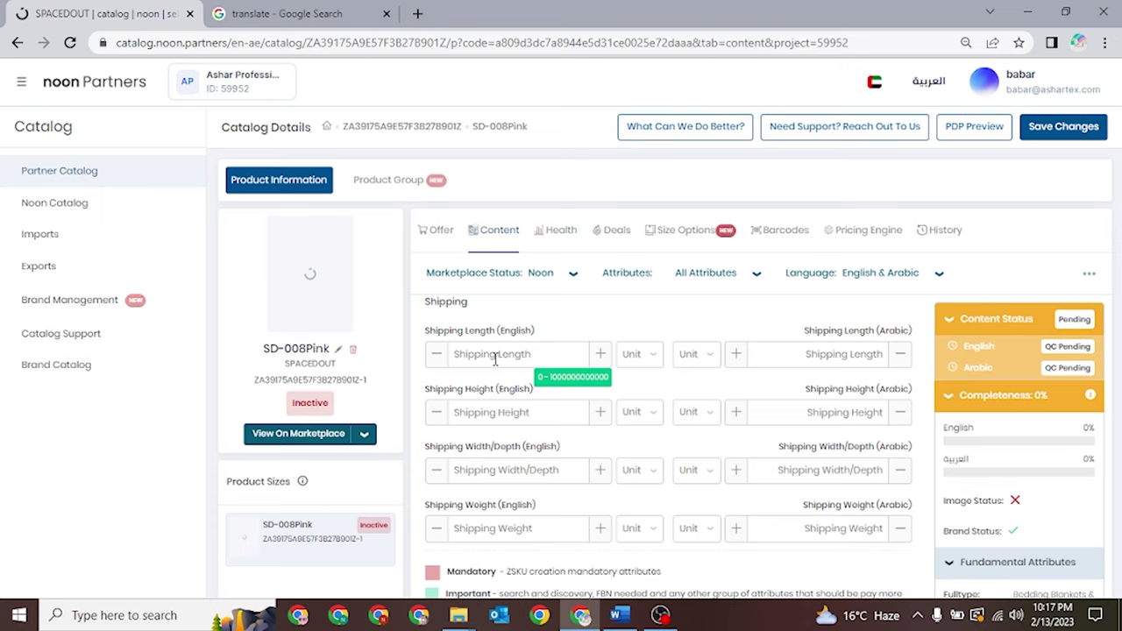
{"action": "type", "text": "36"}
{"action": "left_click", "coordinate": [649, 355]}
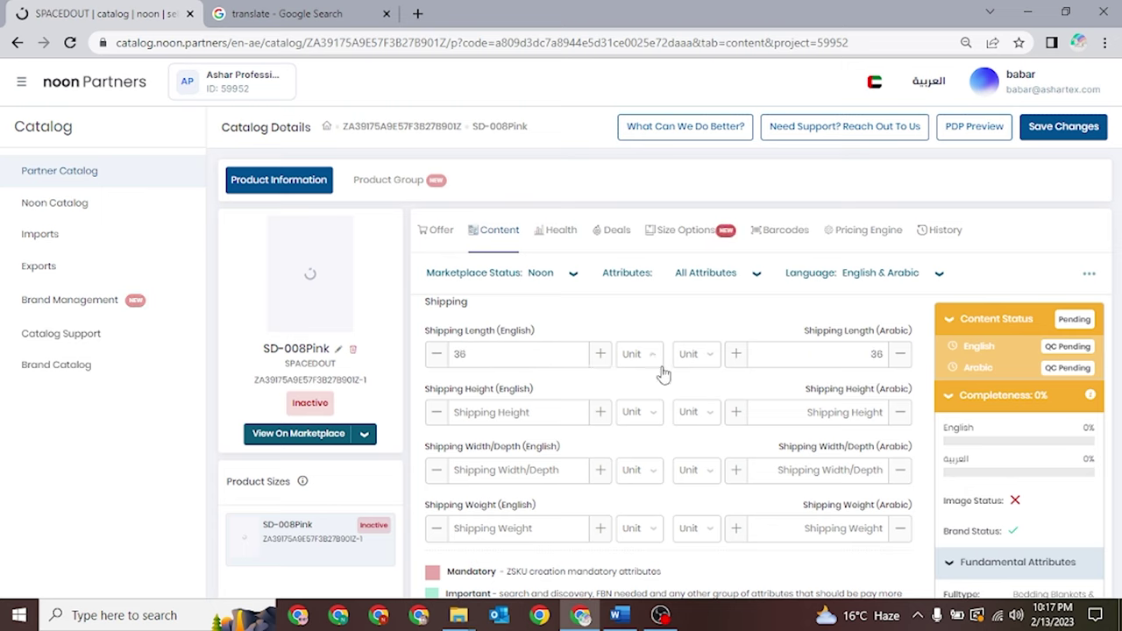
{"action": "left_click", "coordinate": [641, 426]}
Set the English Shipping Height to 28 with cm as its unit
{"action": "left_click", "coordinate": [525, 421]}
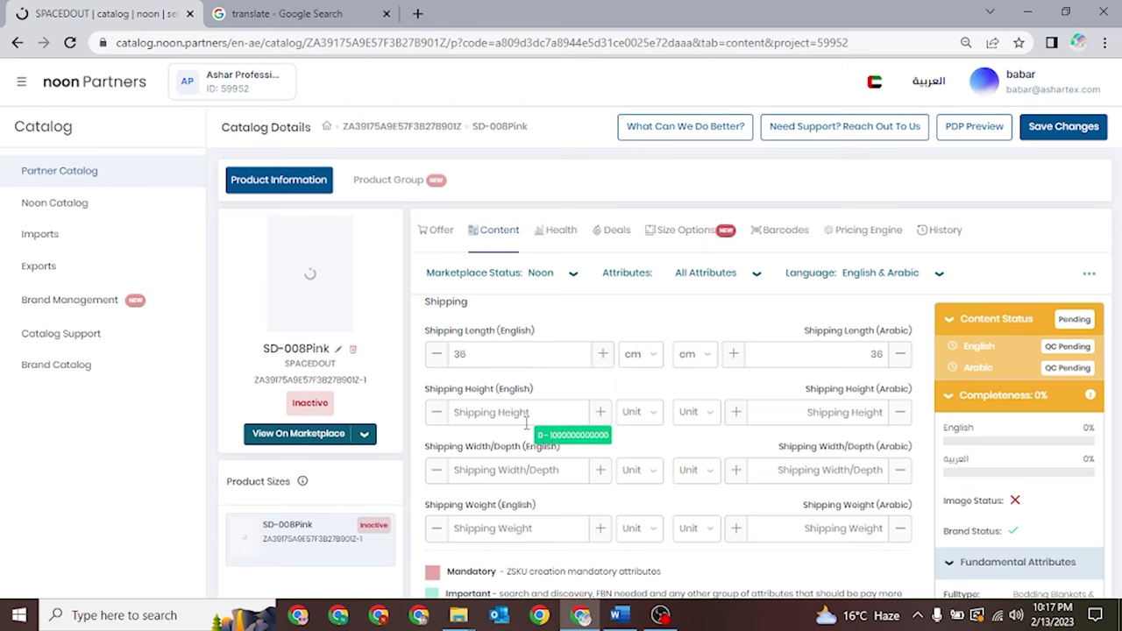
{"action": "type", "text": "28"}
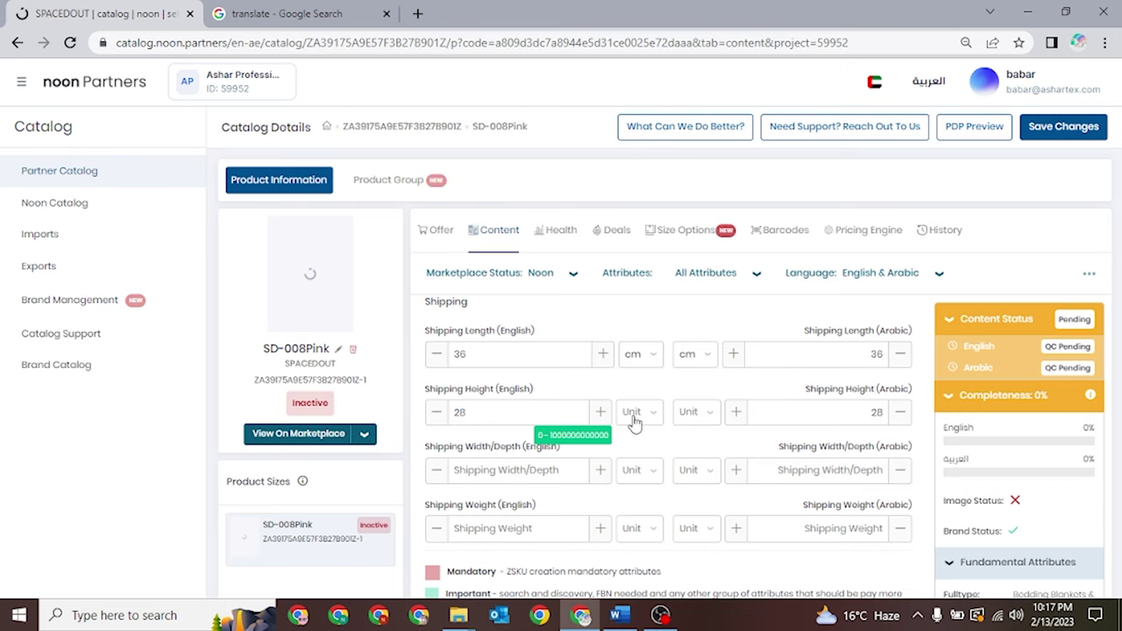
{"action": "left_click", "coordinate": [634, 422]}
{"action": "left_click", "coordinate": [645, 483]}
Set the English Shipping Width/Depth to 12 with cm as its unit
{"action": "left_click", "coordinate": [542, 472]}
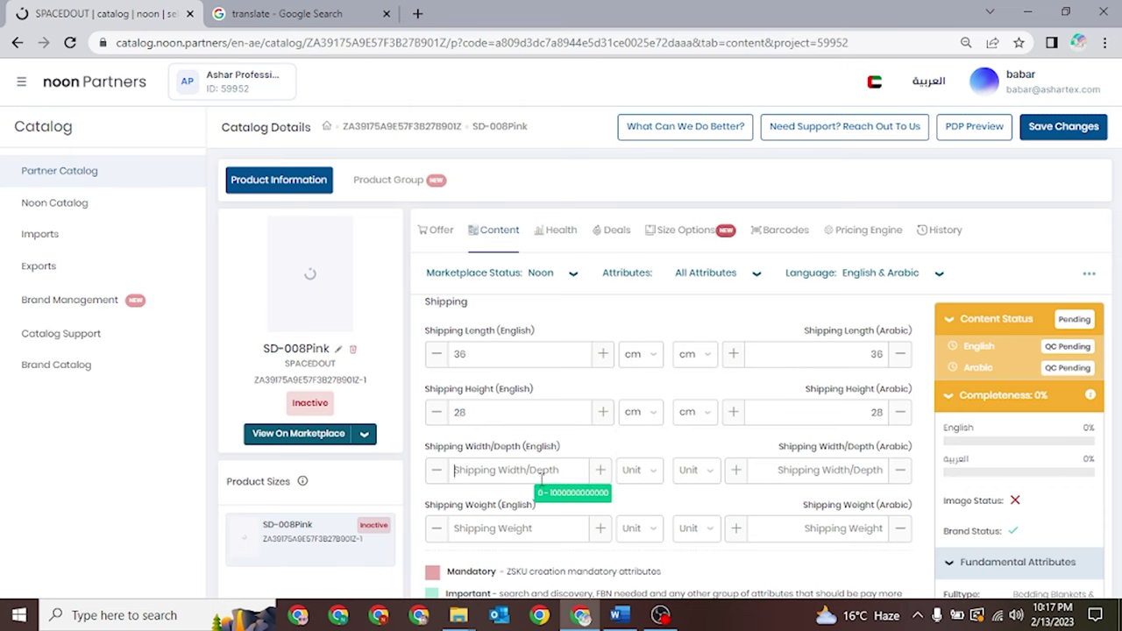
{"action": "scroll", "coordinate": [500, 473], "scroll_direction": "down", "scroll_amount": 1}
{"action": "type", "text": "12"}
{"action": "left_click", "coordinate": [643, 422]}
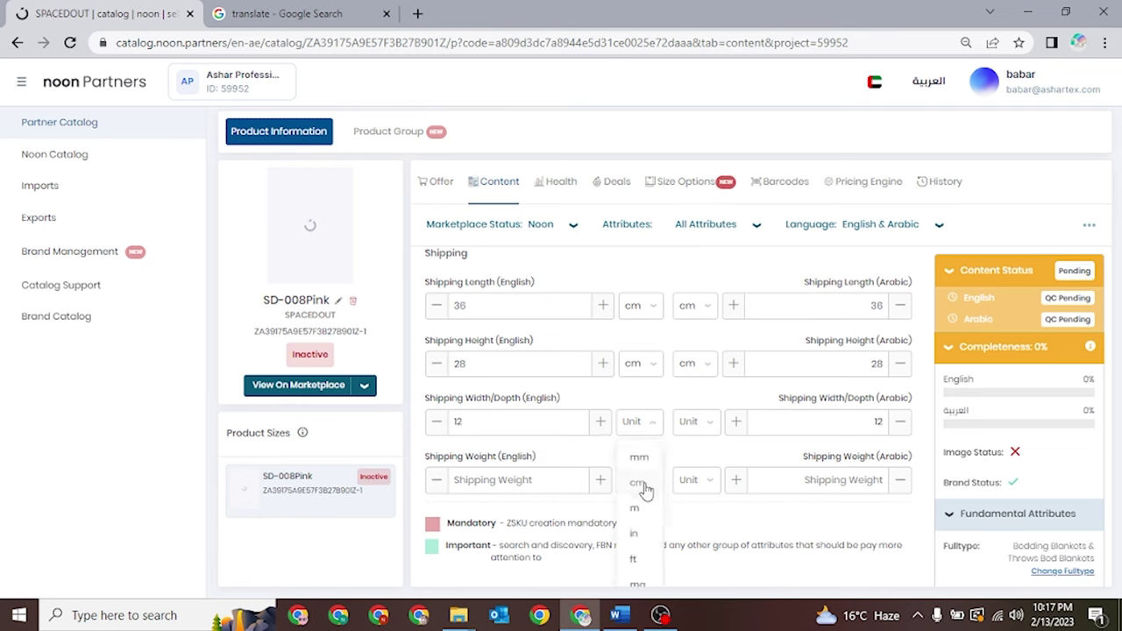
{"action": "left_click", "coordinate": [645, 483]}
Set the English Shipping Weight to 1.6 with KG as its unit, dismissing the Windows Update notification
{"action": "left_click", "coordinate": [517, 480]}
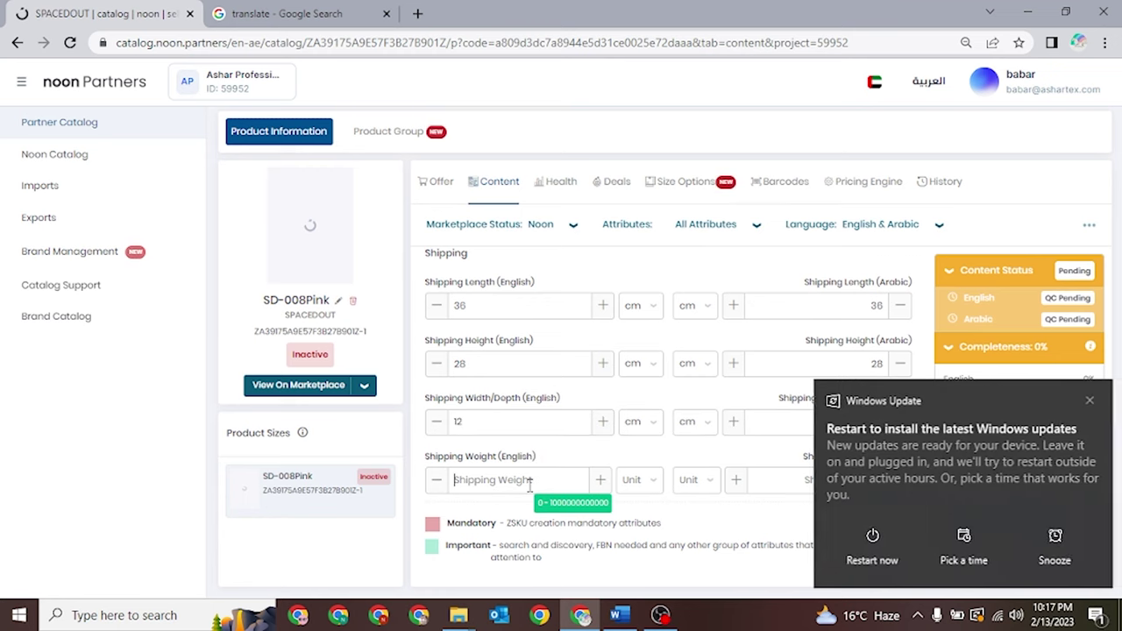
{"action": "left_click", "coordinate": [1086, 403]}
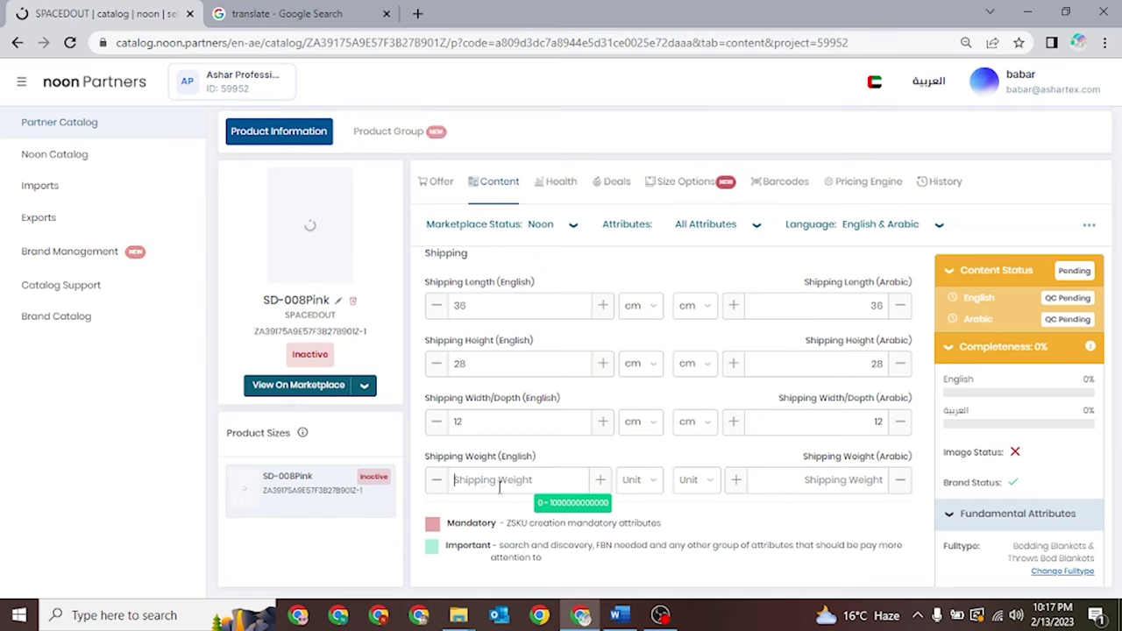
{"action": "type", "text": "1"}
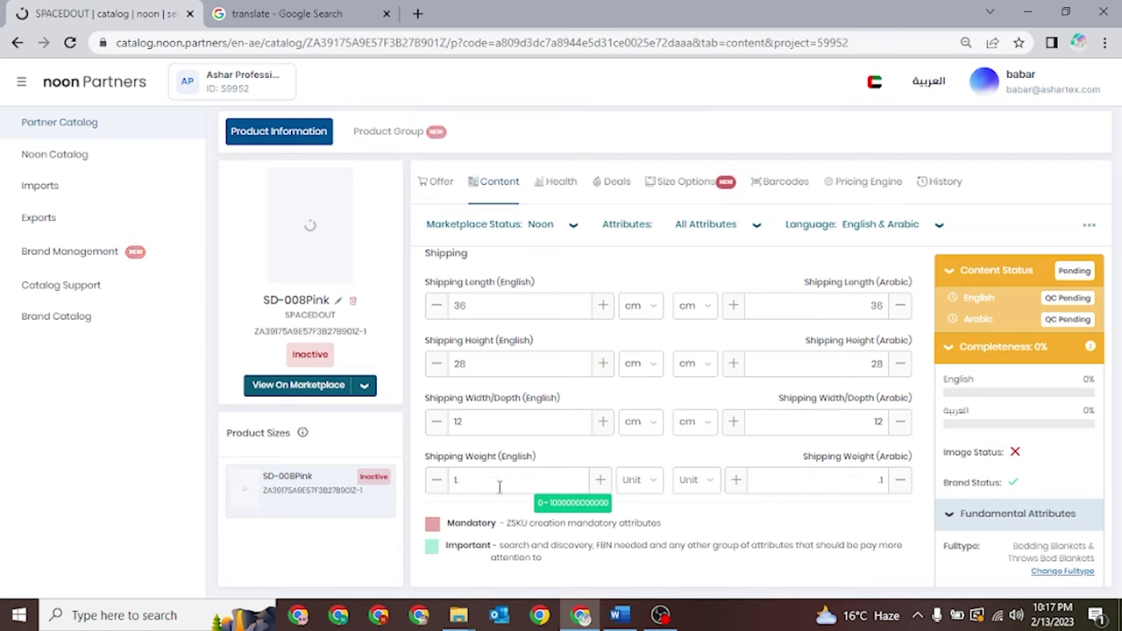
{"action": "type", "text": ".6"}
{"action": "left_click", "coordinate": [634, 488]}
{"action": "left_click", "coordinate": [637, 540]}
Save the product's English and Arabic content changes and close the submission confirmation
{"action": "scroll", "coordinate": [890, 283], "scroll_direction": "up", "scroll_amount": 1}
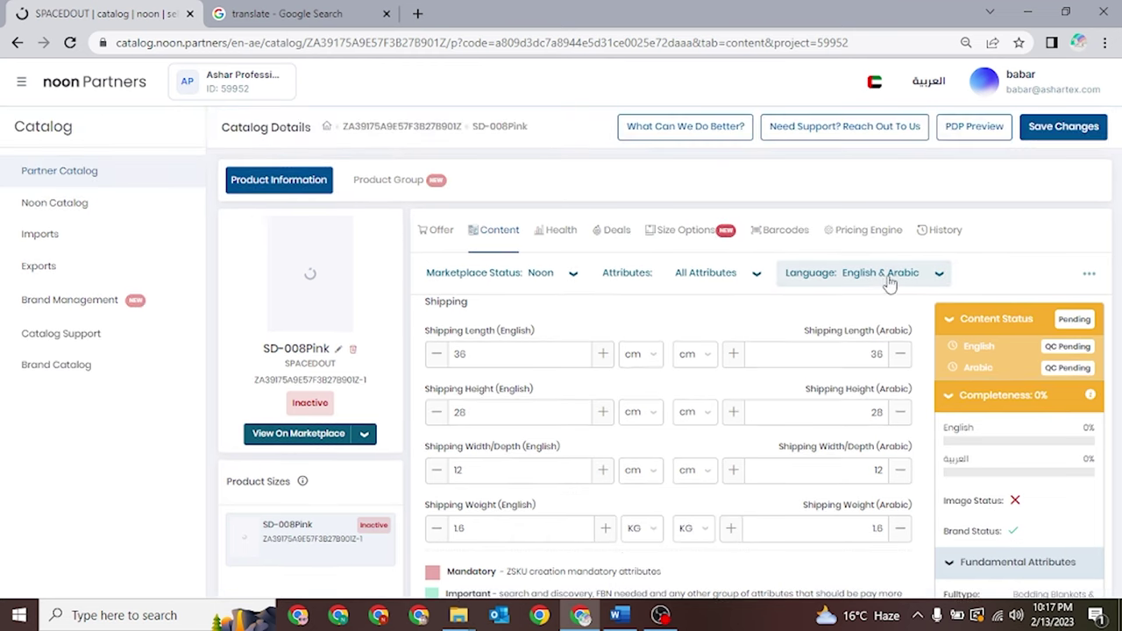
{"action": "scroll", "coordinate": [785, 380], "scroll_direction": "up", "scroll_amount": 10}
{"action": "scroll", "coordinate": [784, 381], "scroll_direction": "up", "scroll_amount": 10}
{"action": "scroll", "coordinate": [693, 425], "scroll_direction": "up", "scroll_amount": 6}
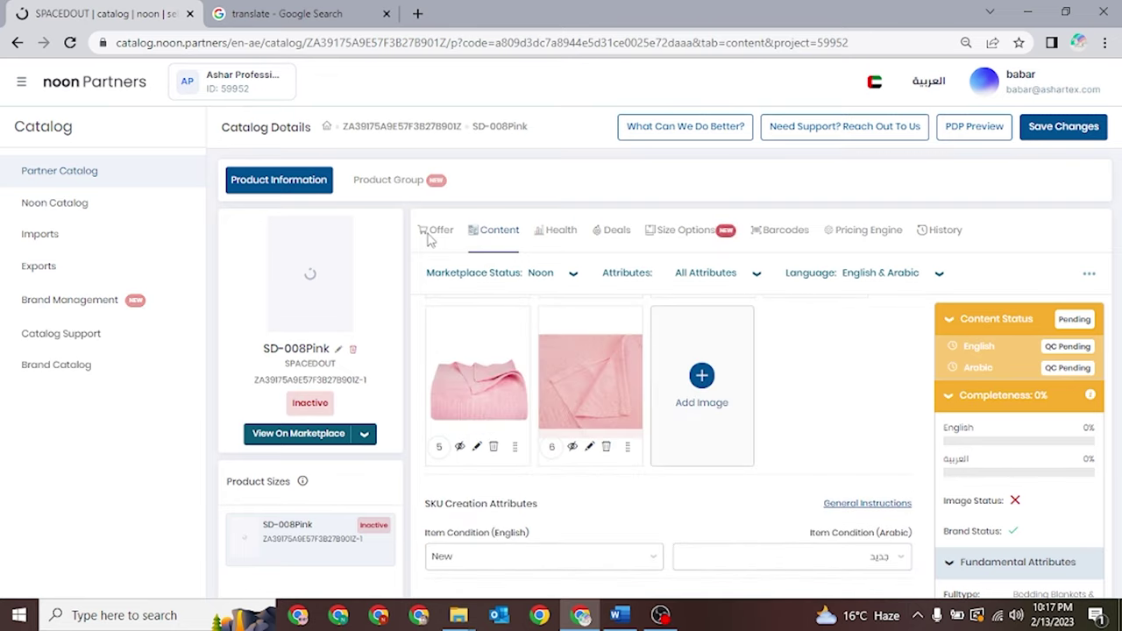
{"action": "scroll", "coordinate": [430, 241], "scroll_direction": "up", "scroll_amount": 2}
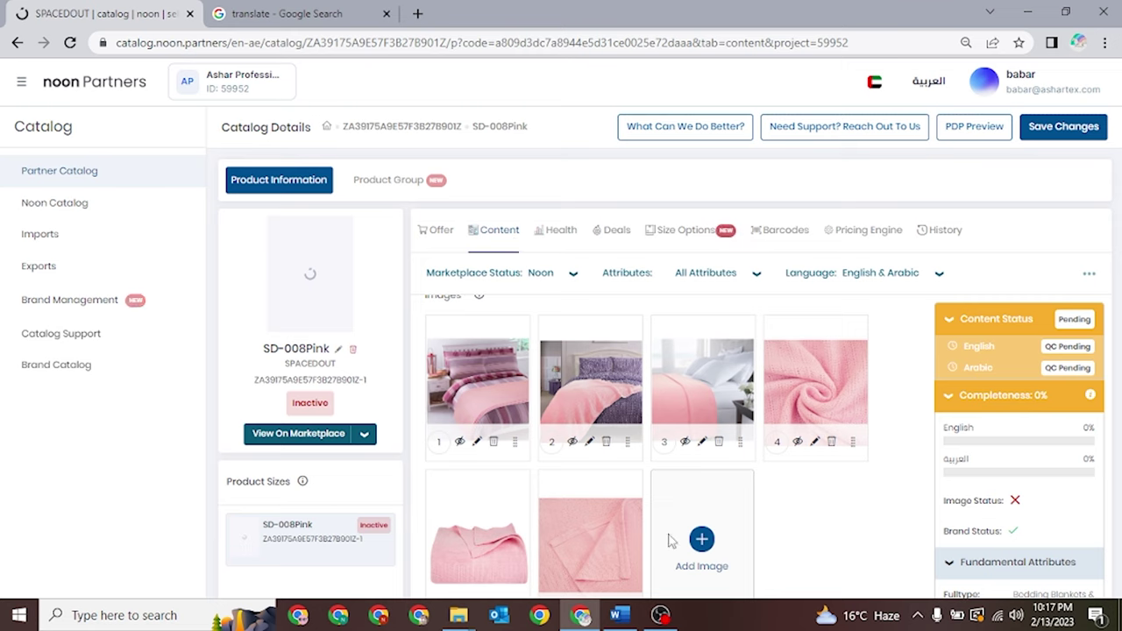
{"action": "scroll", "coordinate": [812, 496], "scroll_direction": "down", "scroll_amount": 3}
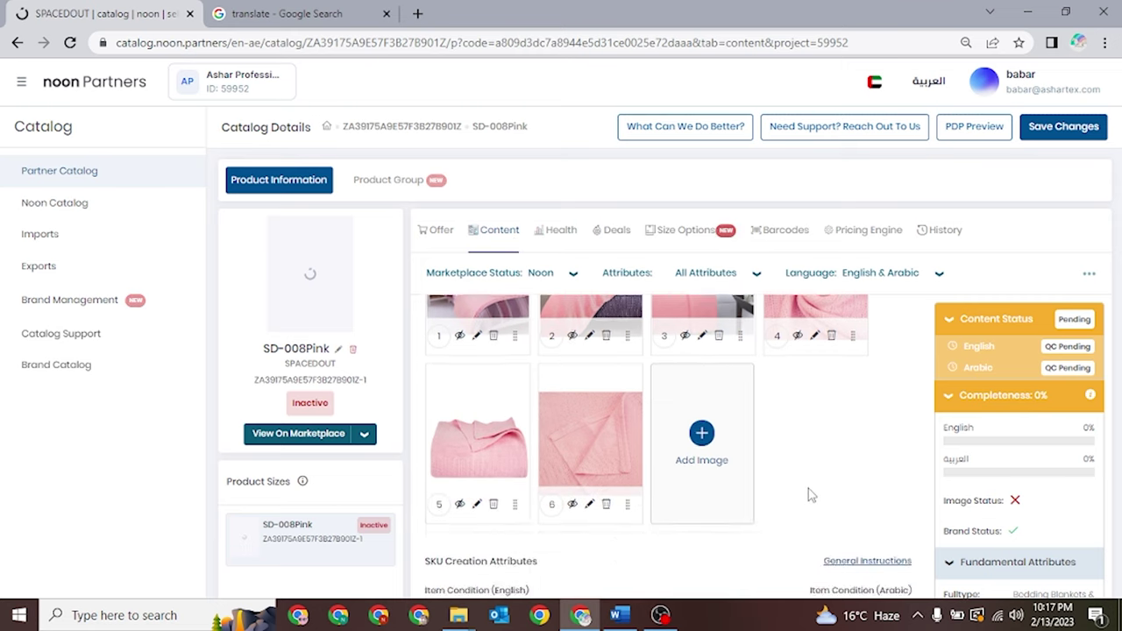
{"action": "left_click", "coordinate": [1050, 138]}
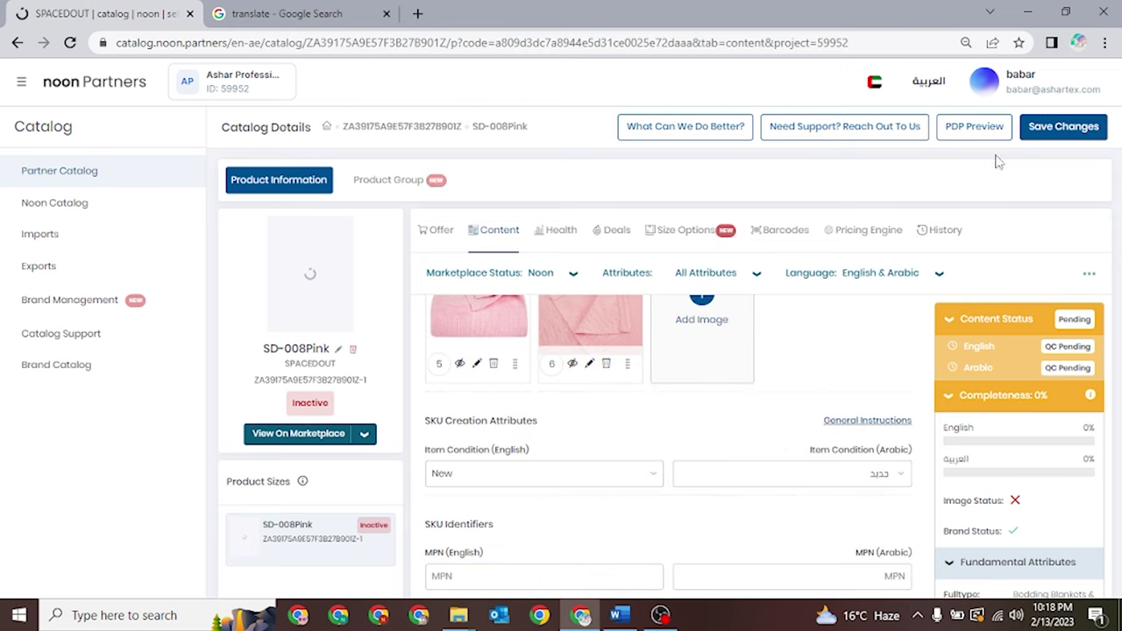
{"action": "left_click", "coordinate": [616, 461]}
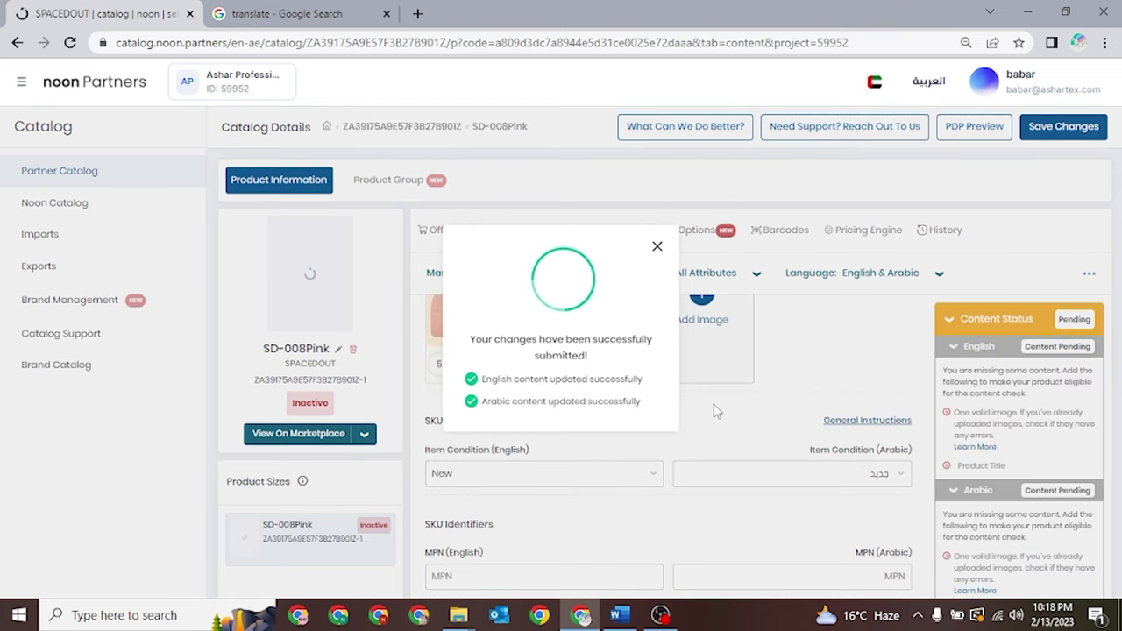
{"action": "left_click", "coordinate": [662, 251]}
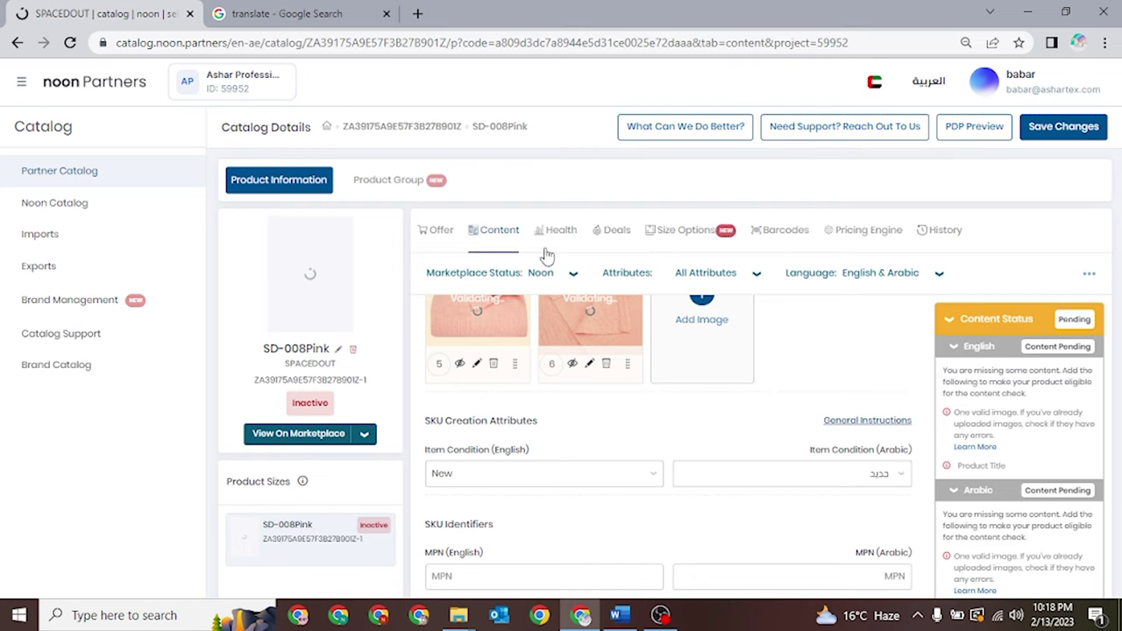
Switch the product's offer to active and set its price to AED 99 with a sale price of AED 69
{"action": "left_click", "coordinate": [439, 235]}
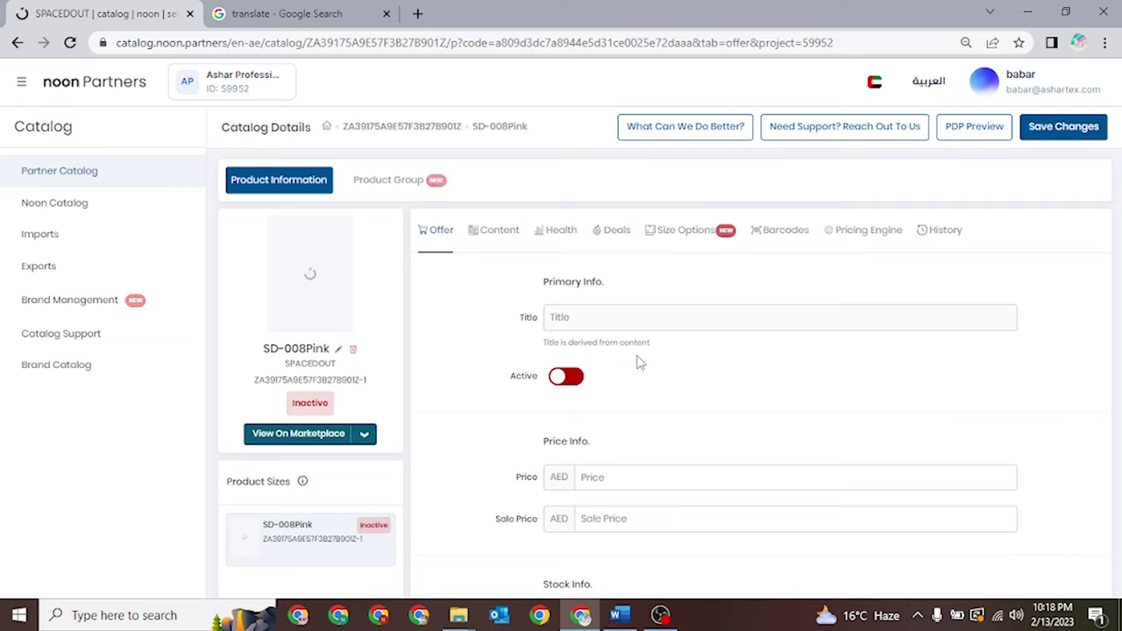
{"action": "left_click", "coordinate": [575, 378]}
{"action": "scroll", "coordinate": [581, 388], "scroll_direction": "down", "scroll_amount": 1}
{"action": "scroll", "coordinate": [582, 387], "scroll_direction": "down", "scroll_amount": 1}
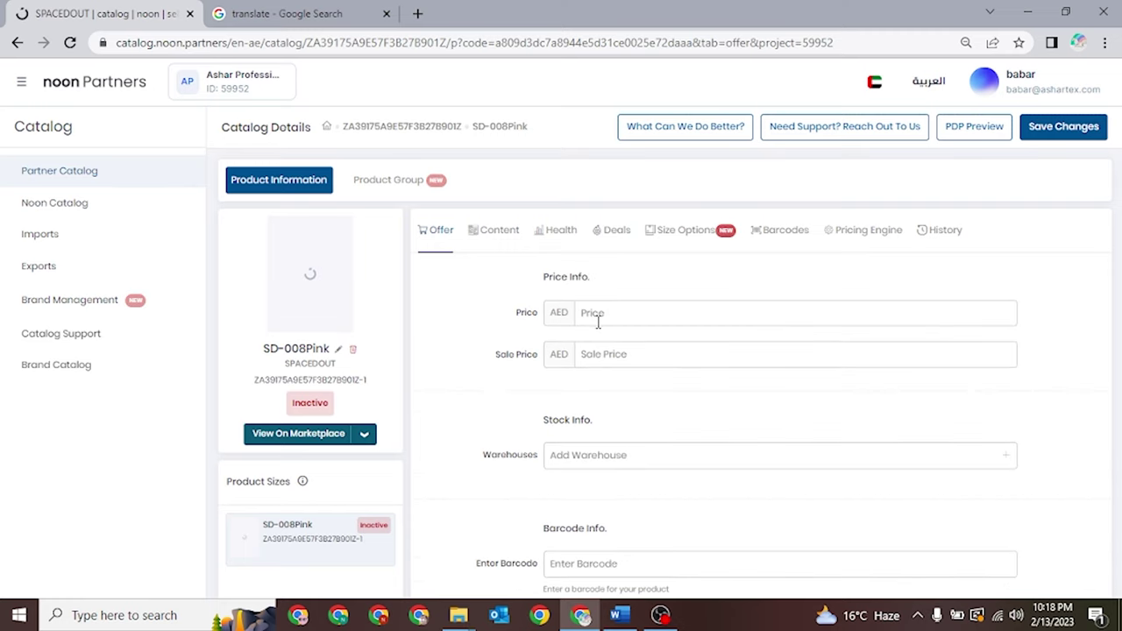
{"action": "left_click", "coordinate": [602, 320]}
{"action": "type", "text": "99"}
{"action": "left_click", "coordinate": [606, 348]}
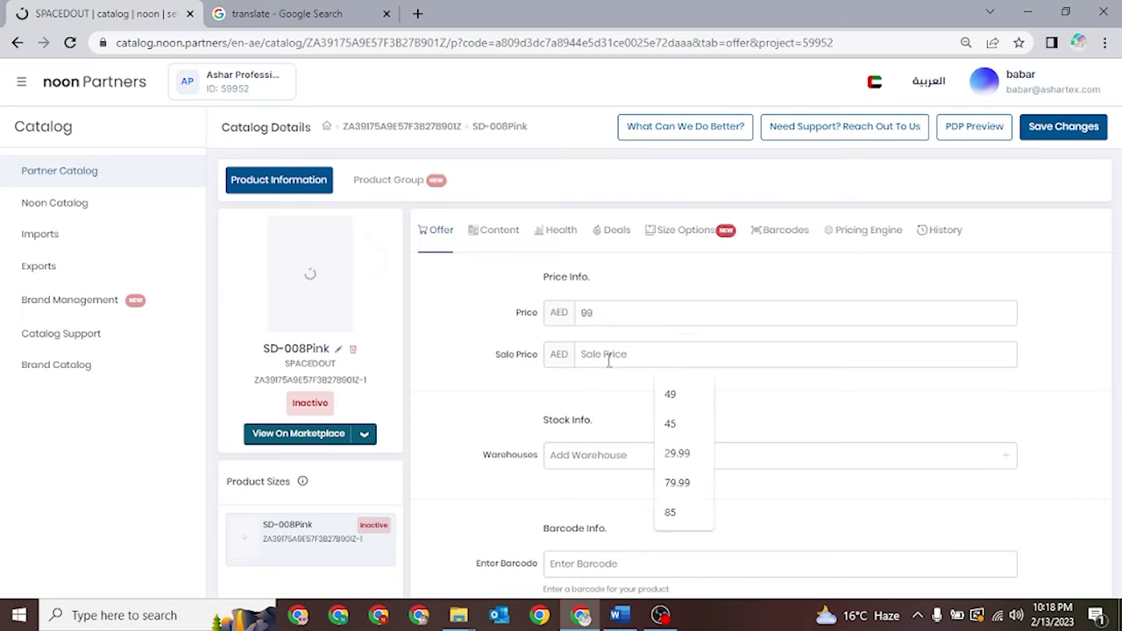
{"action": "type", "text": "69"}
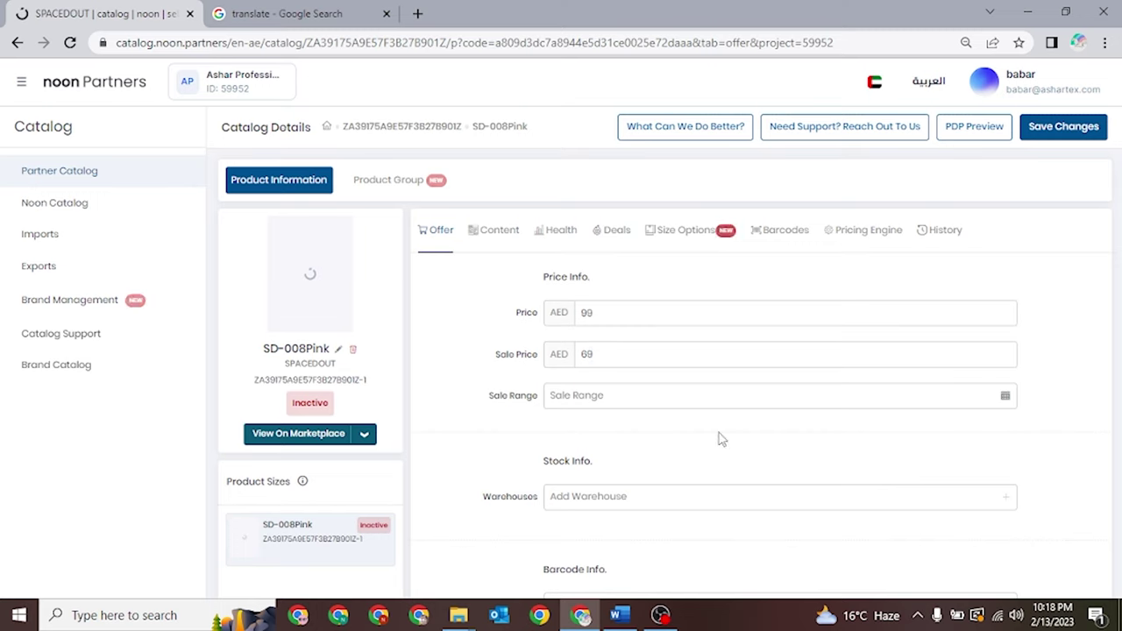
Set the offer's sale range from 2023-02-13 to 2023-05-31
{"action": "left_click", "coordinate": [581, 397]}
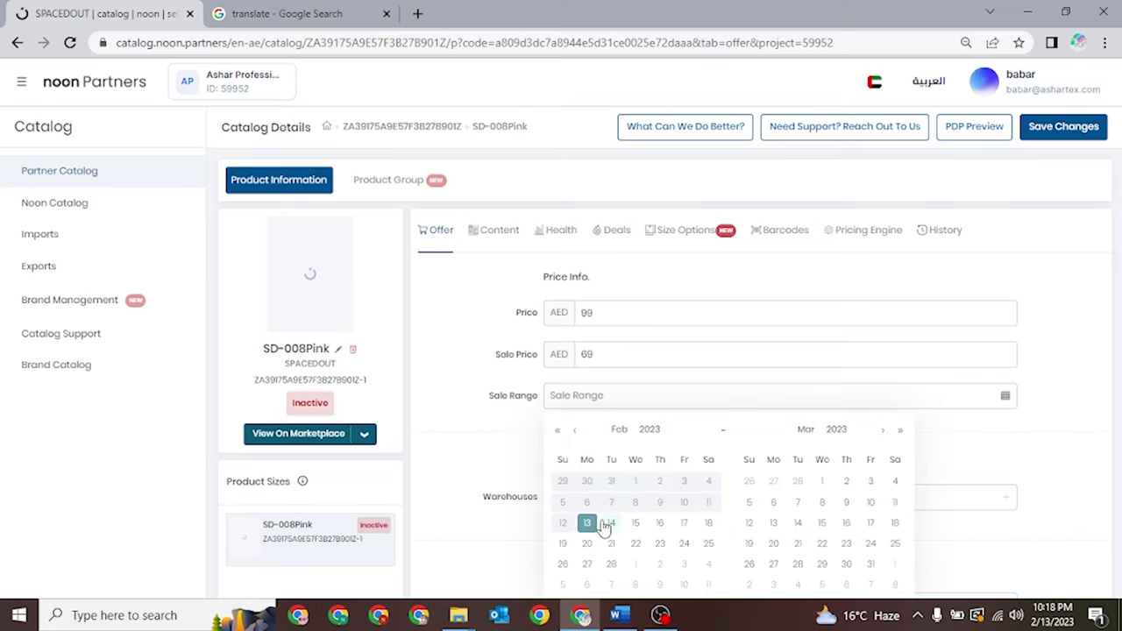
{"action": "left_click", "coordinate": [587, 523]}
{"action": "left_click", "coordinate": [823, 482]}
{"action": "left_click", "coordinate": [883, 429]}
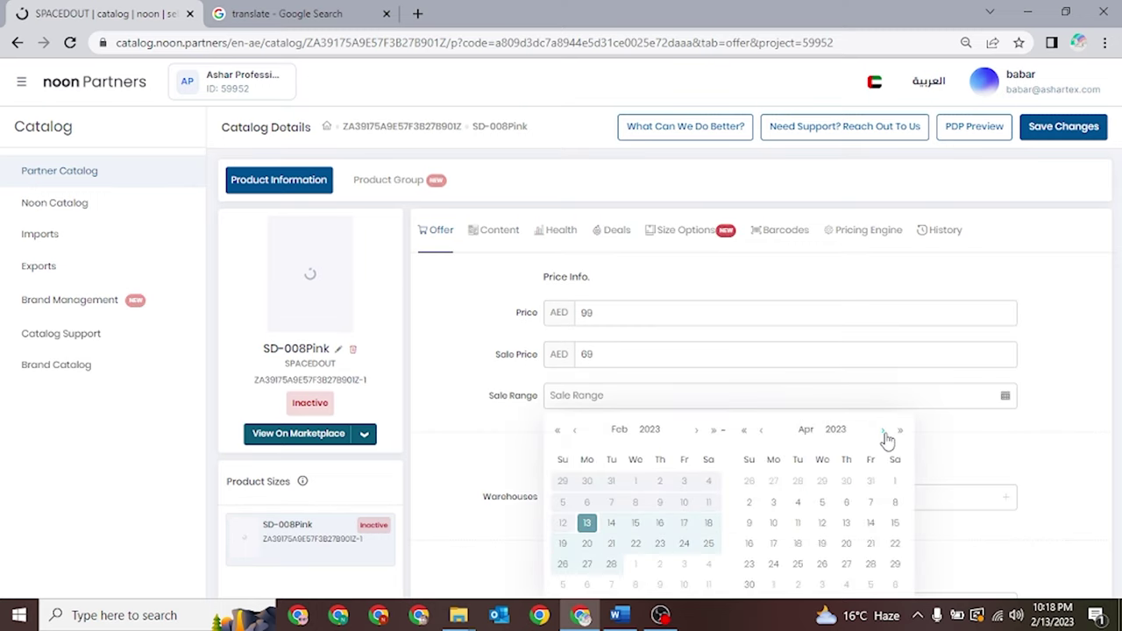
{"action": "scroll", "coordinate": [883, 434], "scroll_direction": "down", "scroll_amount": 1}
{"action": "left_click", "coordinate": [884, 348]}
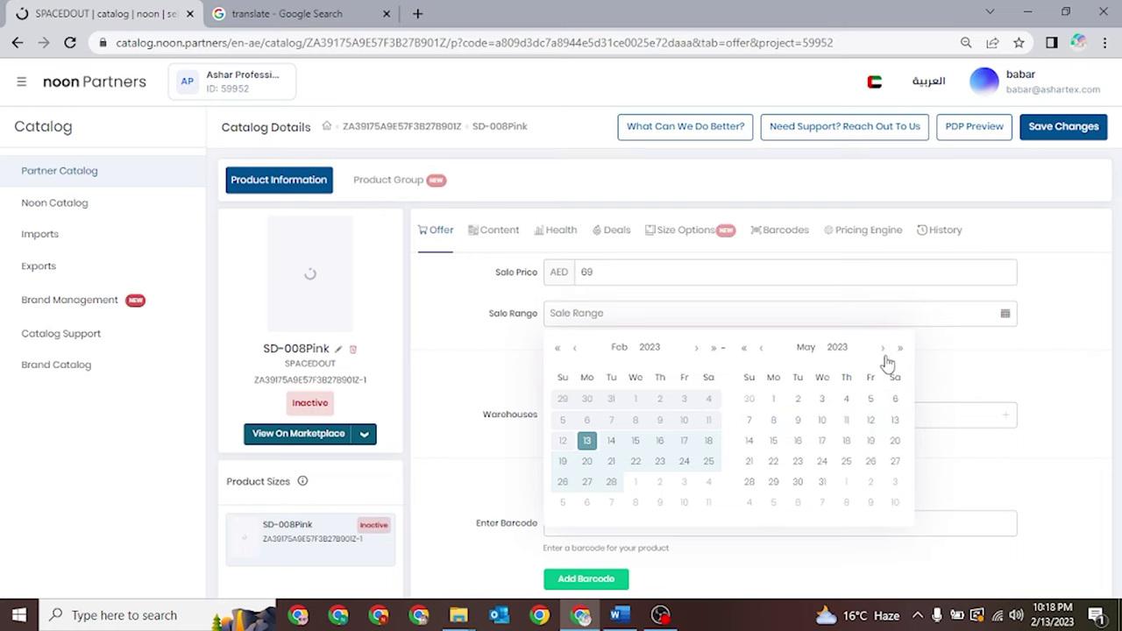
{"action": "left_click", "coordinate": [821, 481]}
Add the ASHHAR - Ajman warehouse to the offer's stock information
{"action": "scroll", "coordinate": [648, 412], "scroll_direction": "down", "scroll_amount": 1}
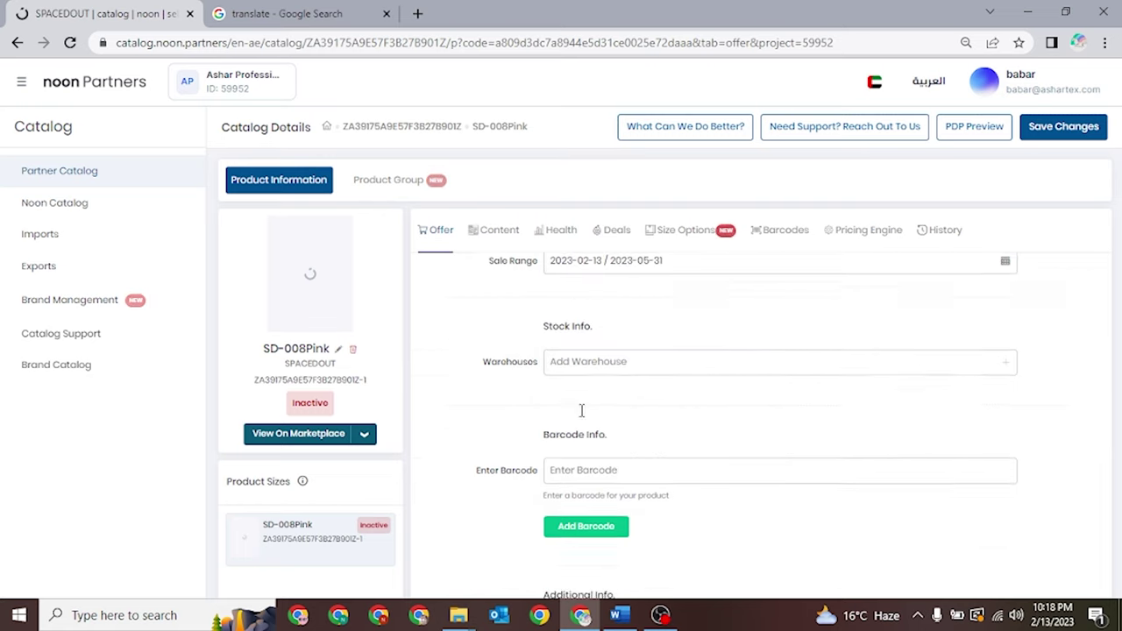
{"action": "left_click", "coordinate": [583, 338]}
{"action": "left_click", "coordinate": [614, 367]}
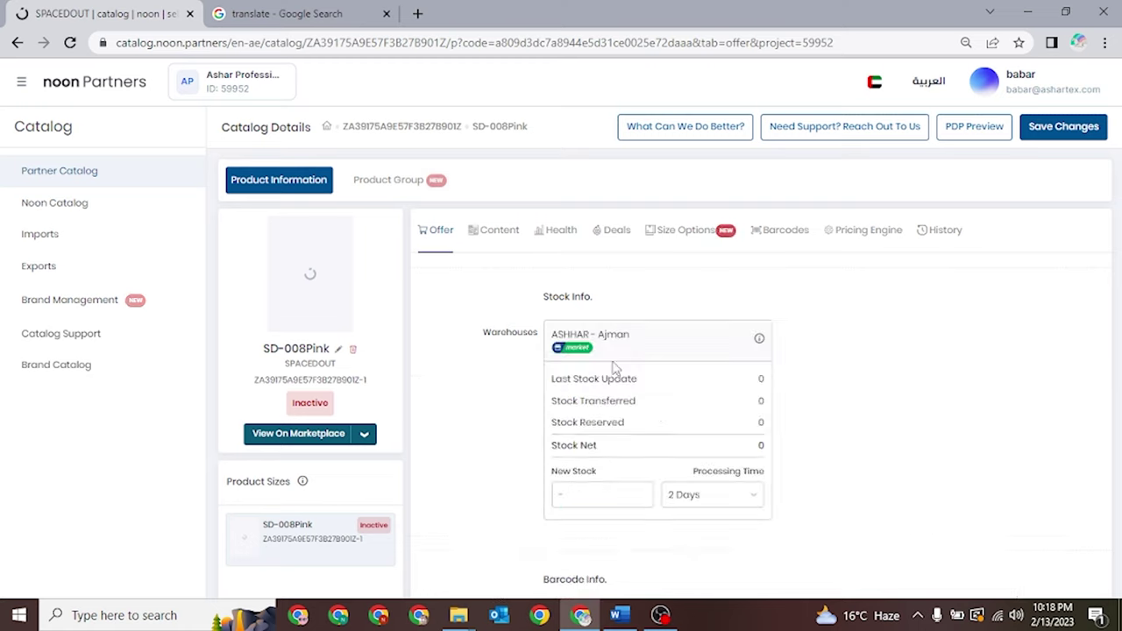
Set the Ajman warehouse's new stock to 5 and keep its processing time at 2 Days
{"action": "left_click", "coordinate": [609, 495]}
{"action": "left_click", "coordinate": [598, 397]}
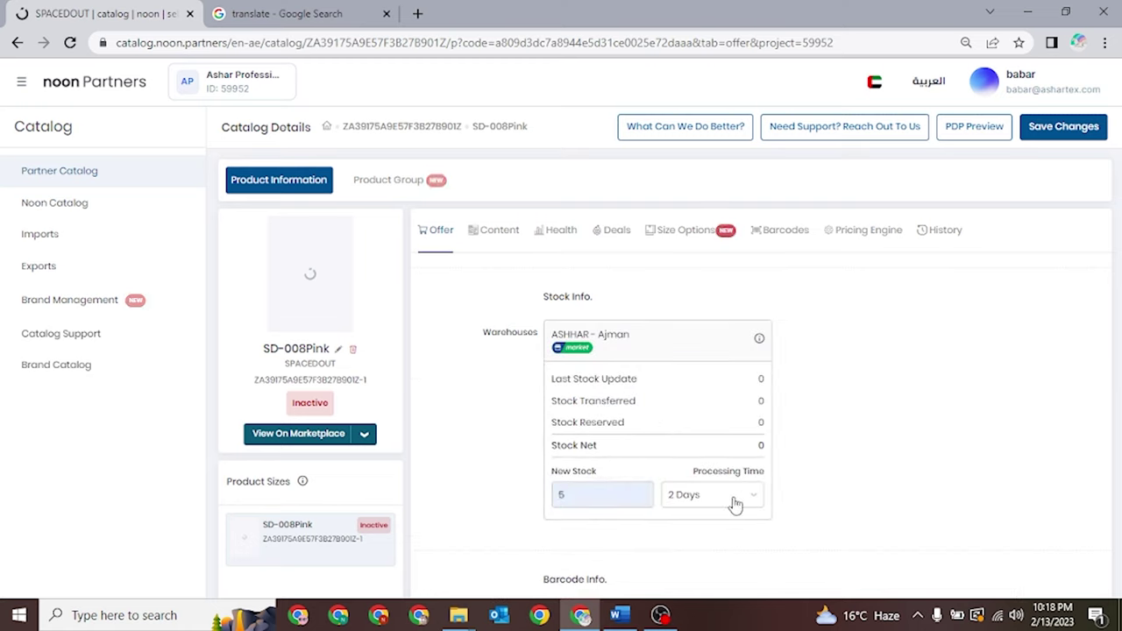
{"action": "scroll", "coordinate": [735, 505], "scroll_direction": "down", "scroll_amount": 1}
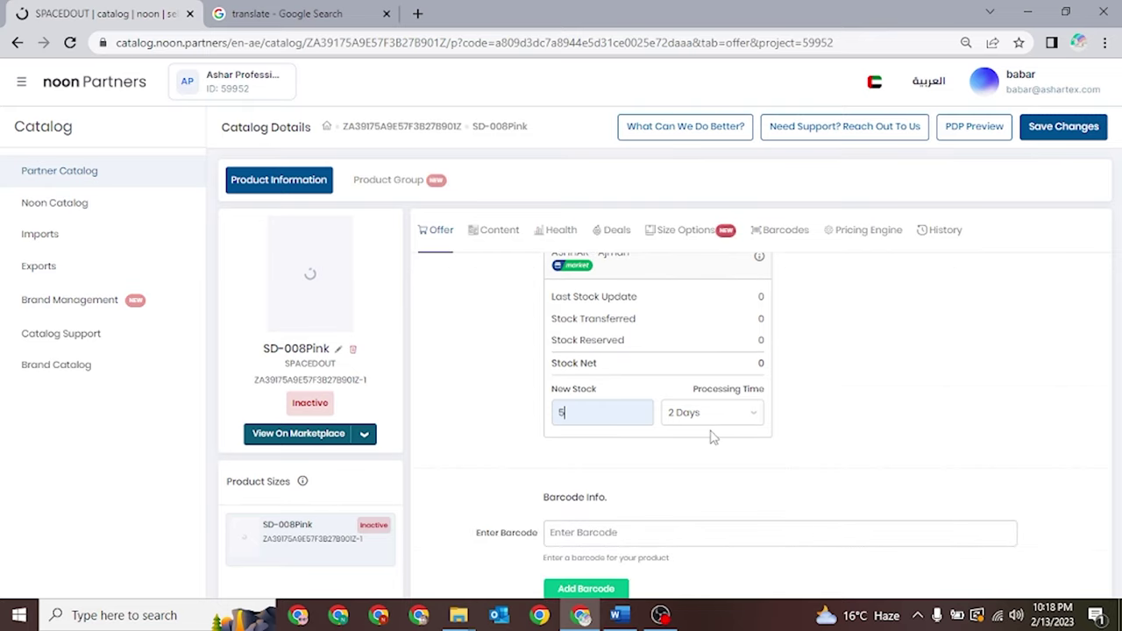
{"action": "scroll", "coordinate": [701, 434], "scroll_direction": "down", "scroll_amount": 1}
{"action": "left_click", "coordinate": [714, 336]}
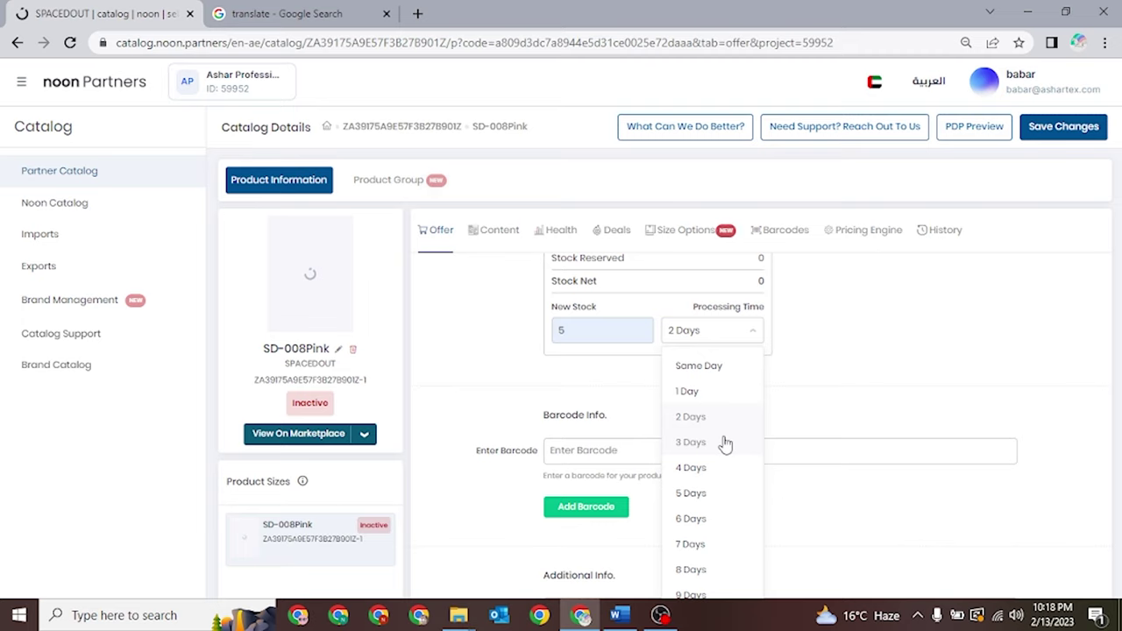
{"action": "left_click", "coordinate": [800, 372]}
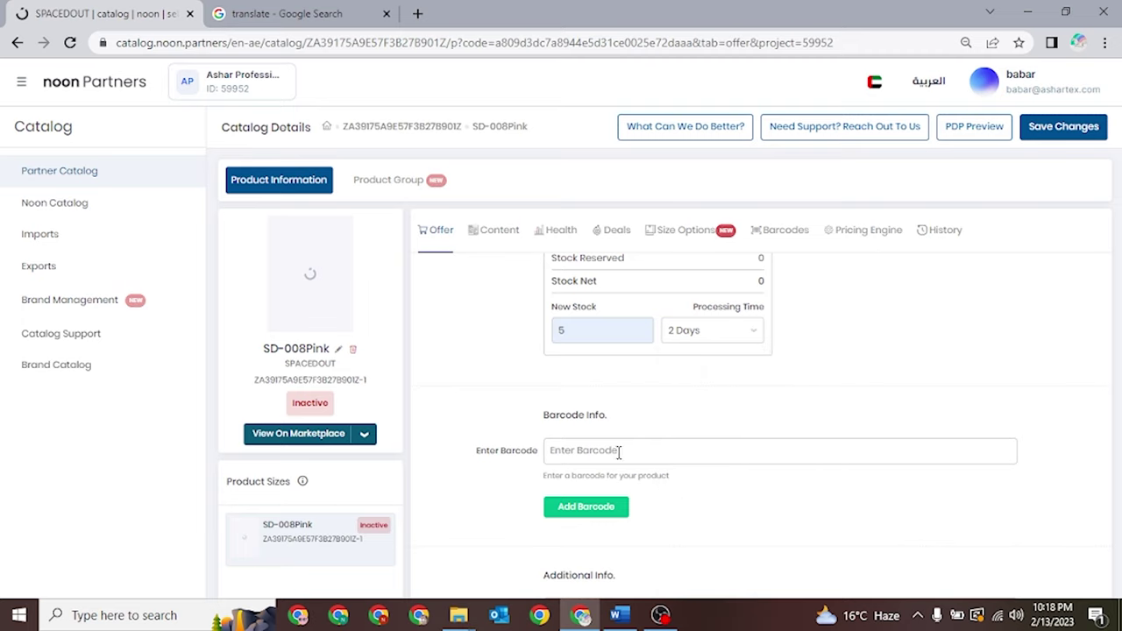
Add the barcode SD008P to the product's offer
{"action": "scroll", "coordinate": [690, 417], "scroll_direction": "down", "scroll_amount": 1}
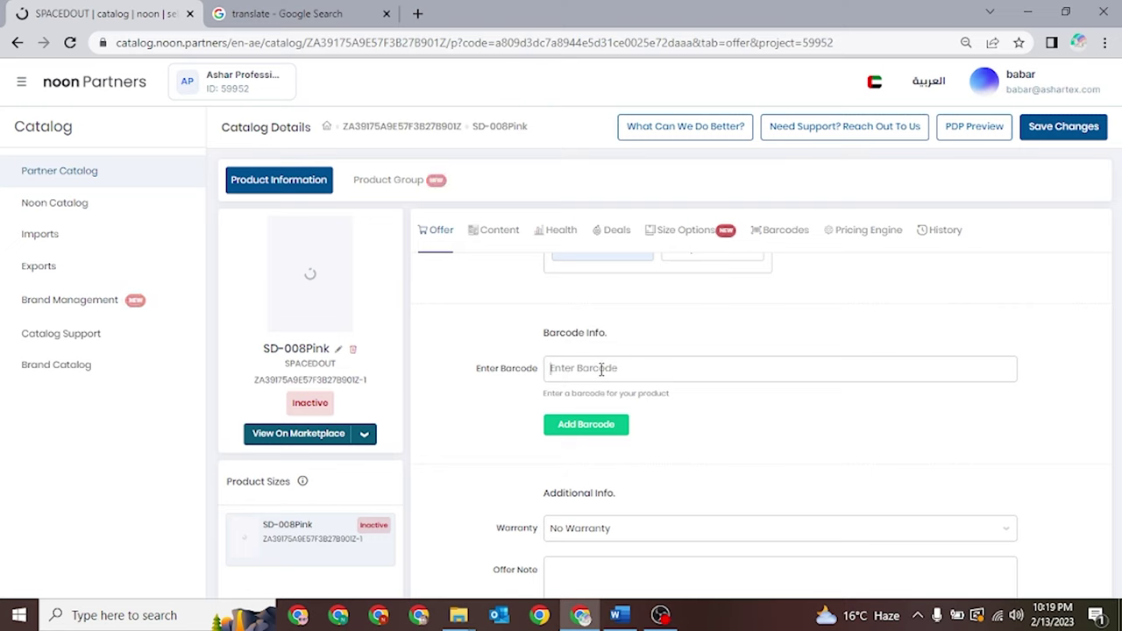
{"action": "left_click", "coordinate": [658, 370]}
{"action": "left_click", "coordinate": [583, 367]}
{"action": "type", "text": "SD"}
{"action": "left_click_drag", "start_coordinate": [262, 349], "coordinate": [324, 348]}
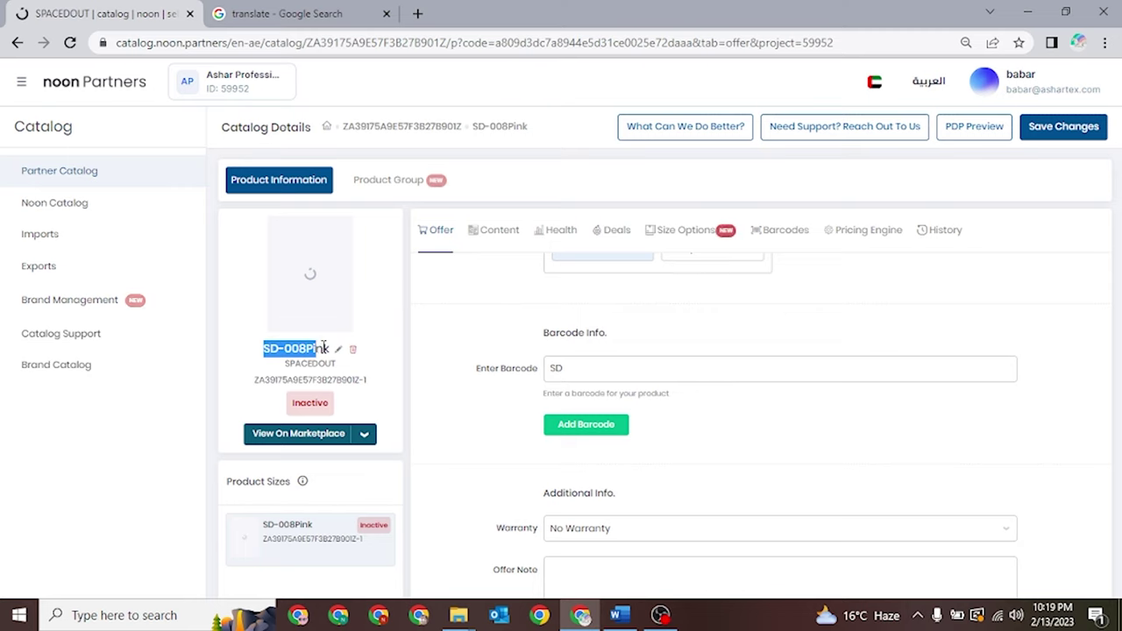
{"action": "left_click", "coordinate": [577, 379]}
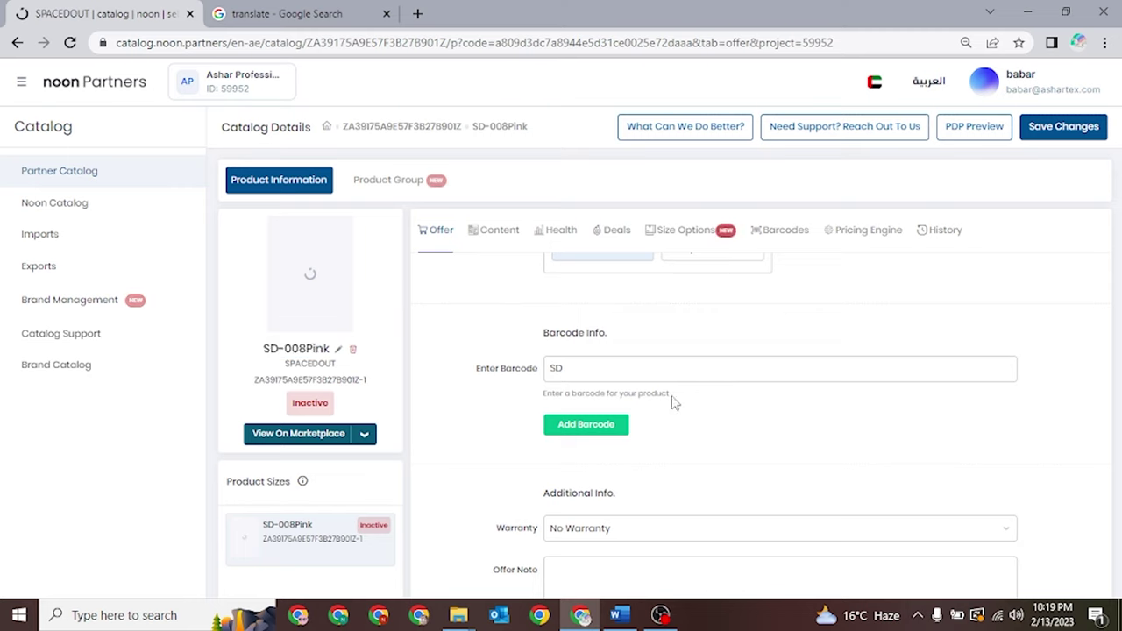
{"action": "type", "text": "SD008P"}
{"action": "left_click", "coordinate": [580, 427]}
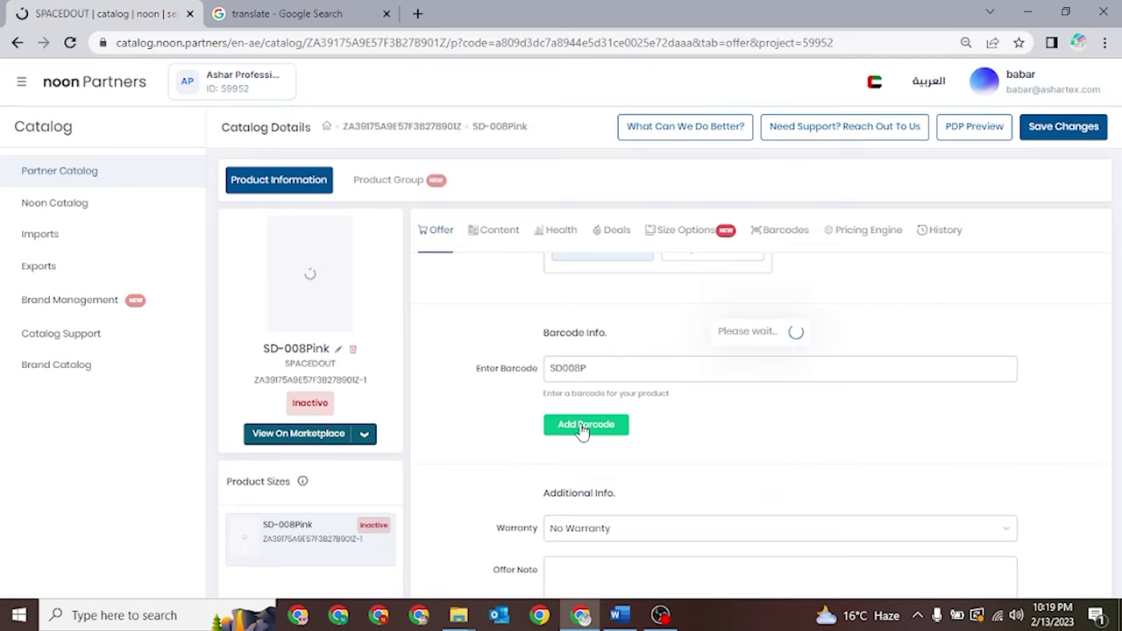
Choose the 3 Month Warranty option in the offer's additional information
{"action": "scroll", "coordinate": [607, 439], "scroll_direction": "down", "scroll_amount": 2}
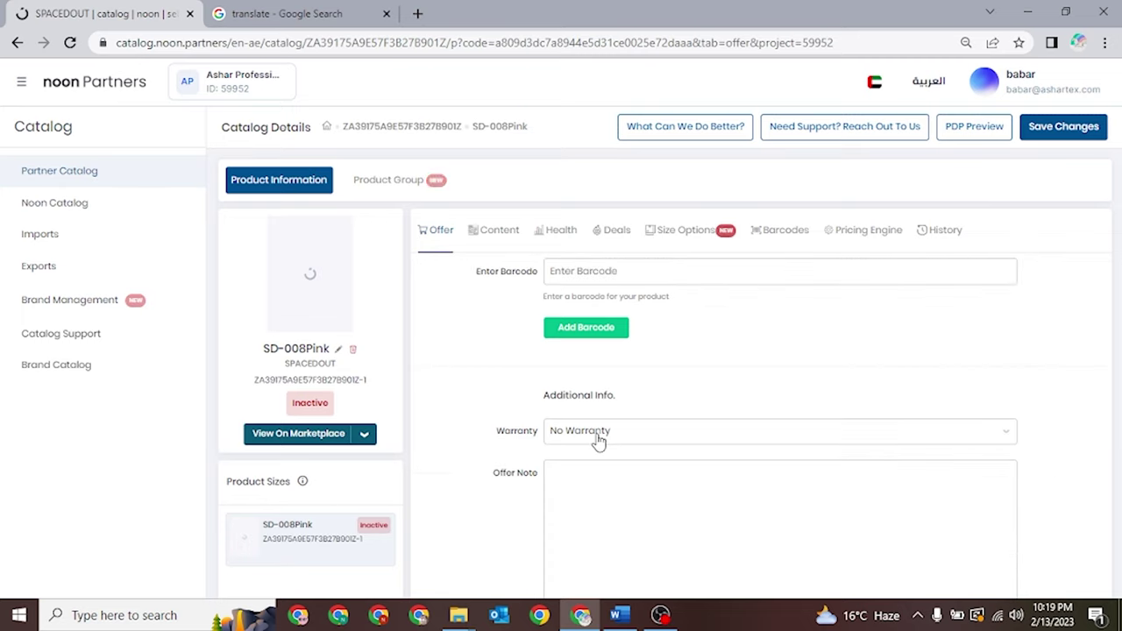
{"action": "left_click", "coordinate": [607, 438]}
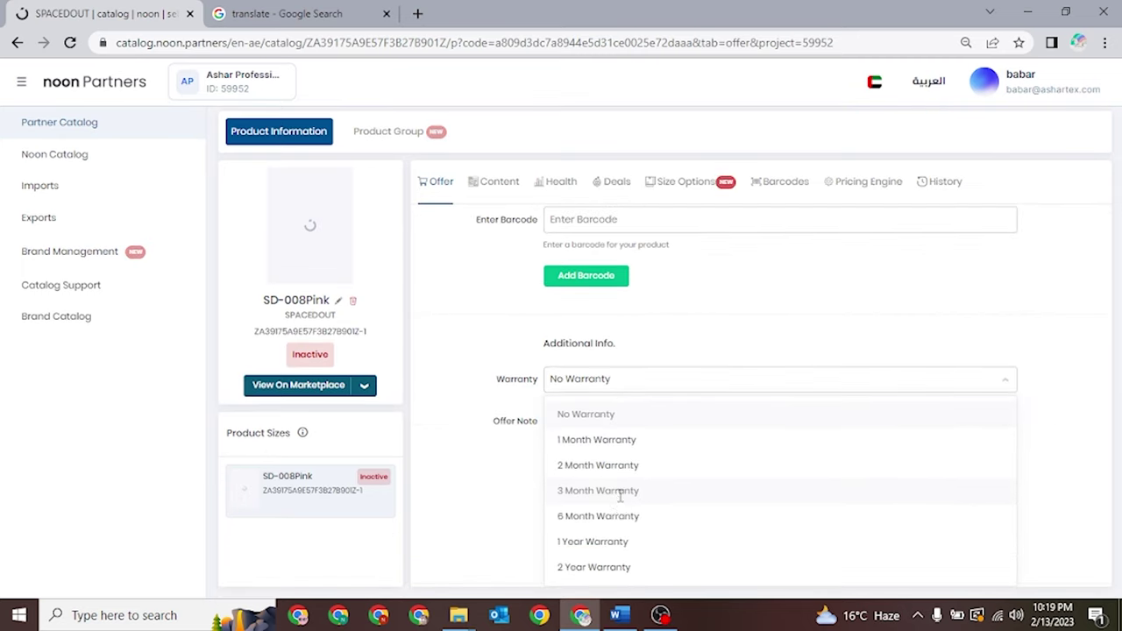
{"action": "left_click", "coordinate": [621, 491]}
Save the product's offer changes and close the confirmation message
{"action": "scroll", "coordinate": [828, 369], "scroll_direction": "up", "scroll_amount": 6}
{"action": "scroll", "coordinate": [850, 299], "scroll_direction": "up", "scroll_amount": 1}
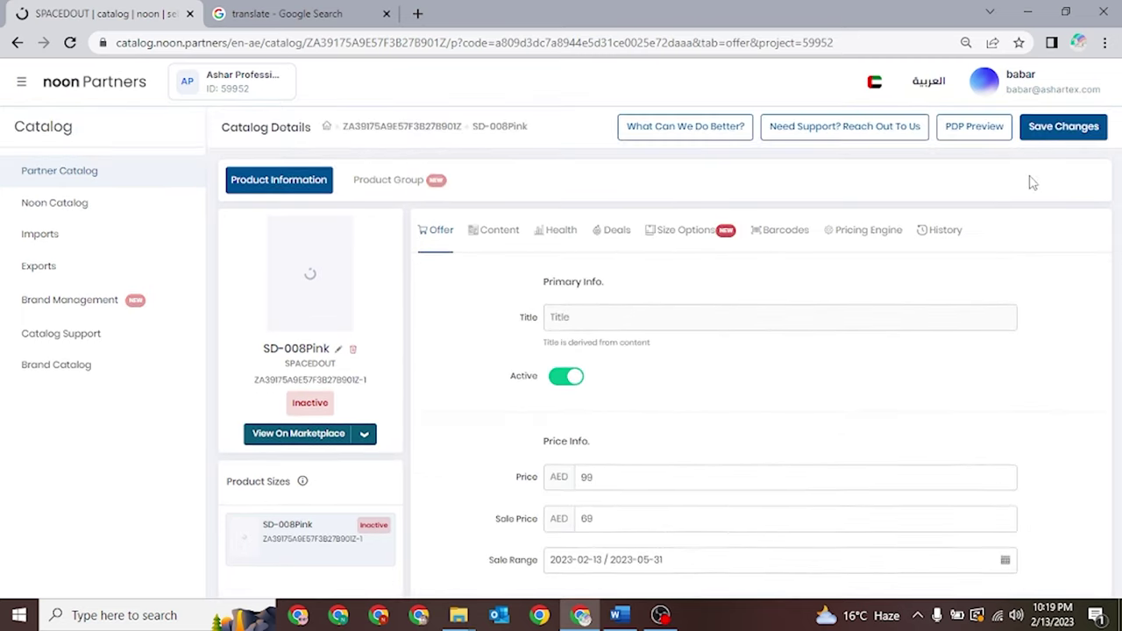
{"action": "left_click", "coordinate": [1058, 130]}
{"action": "left_click", "coordinate": [599, 387]}
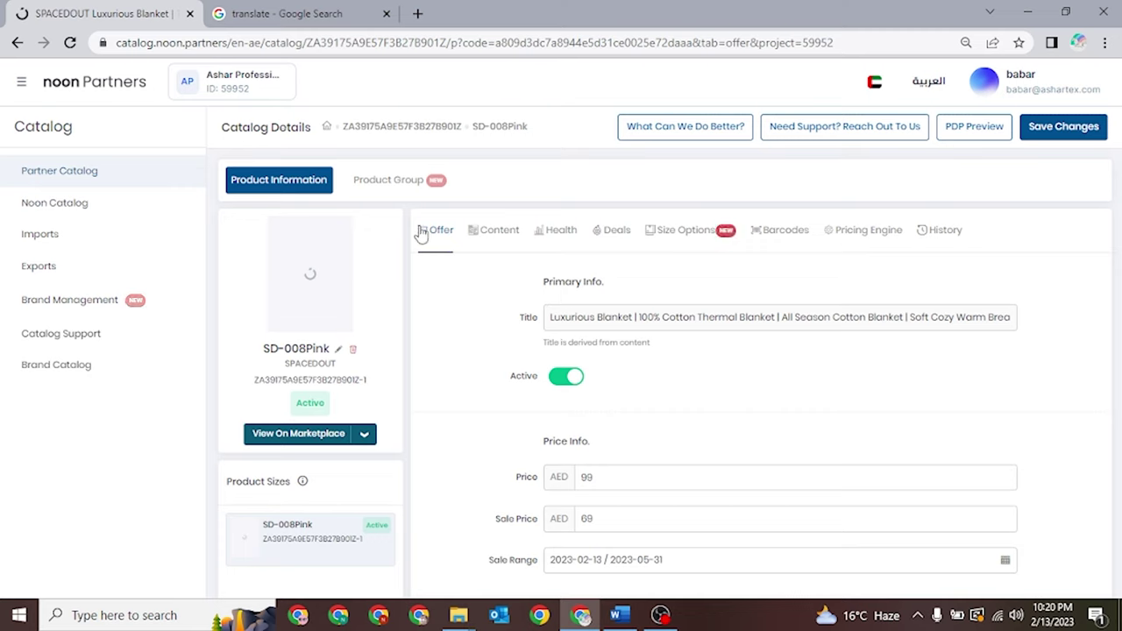
Create a new product group named SD-008 with Colour Name as its axis and open the options for adding more parents
{"action": "left_click", "coordinate": [392, 188]}
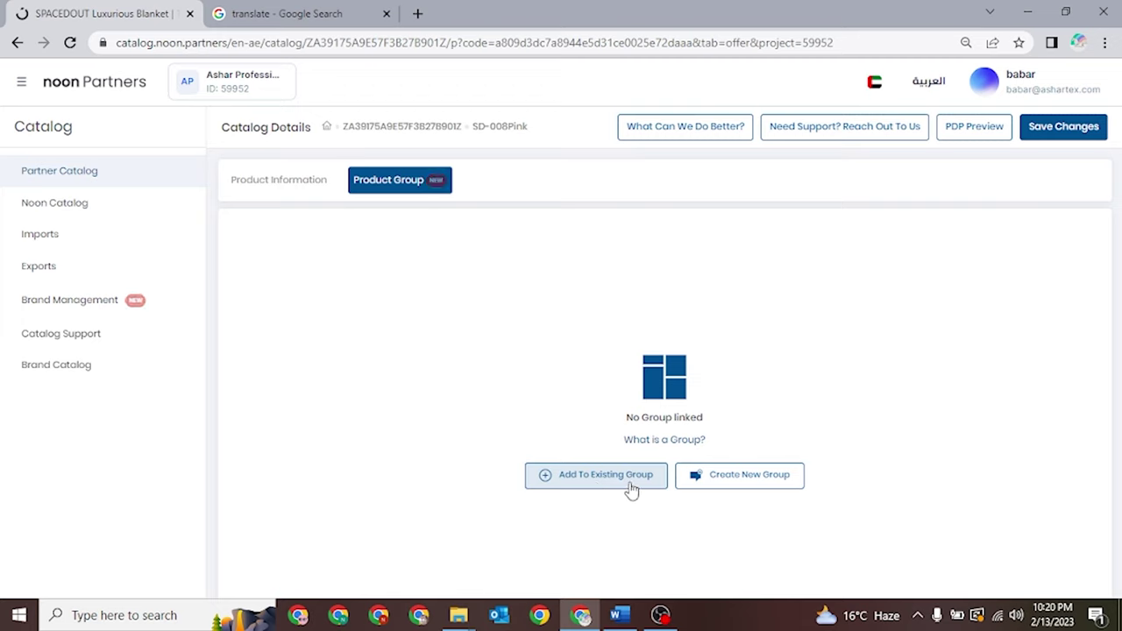
{"action": "left_click", "coordinate": [719, 491]}
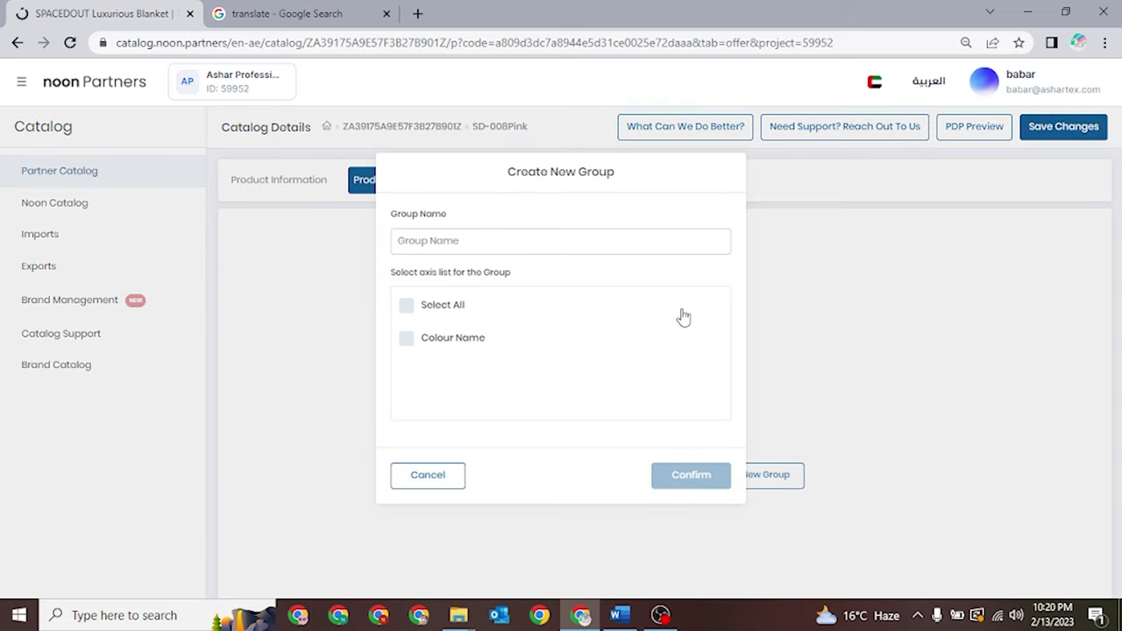
{"action": "type", "text": "SD"}
{"action": "left_click", "coordinate": [406, 306]}
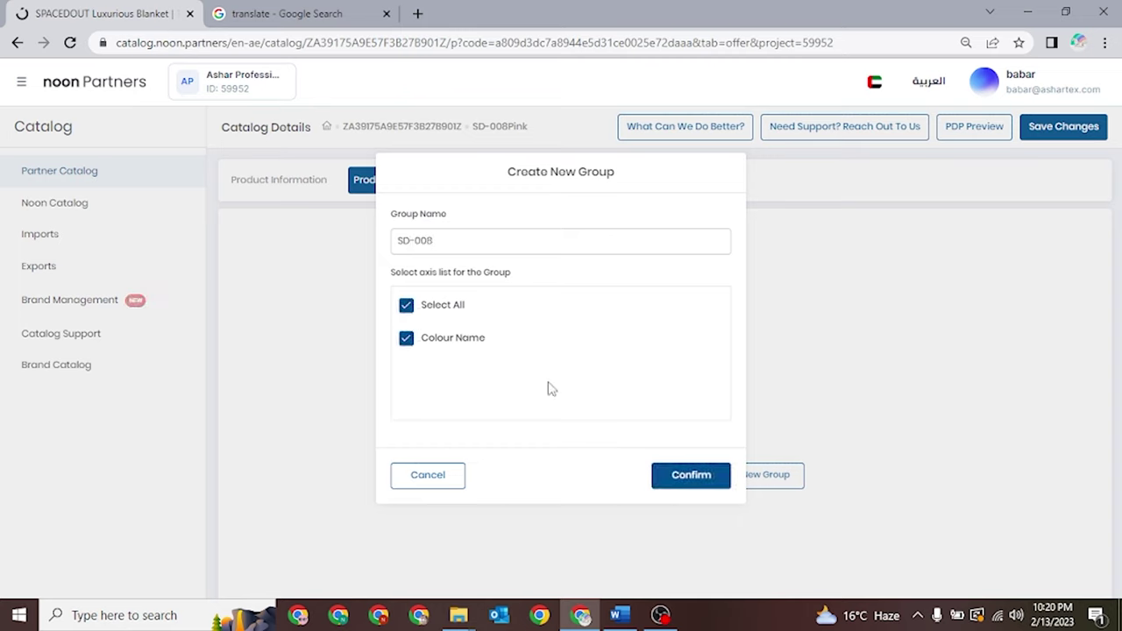
{"action": "left_click", "coordinate": [676, 477]}
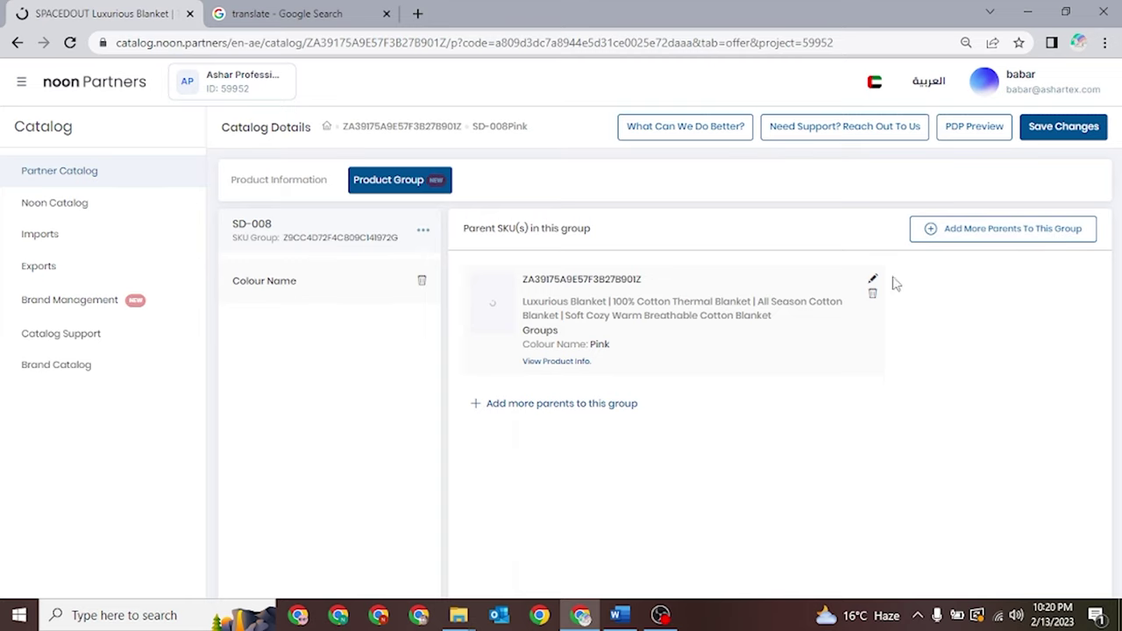
{"action": "left_click", "coordinate": [964, 230]}
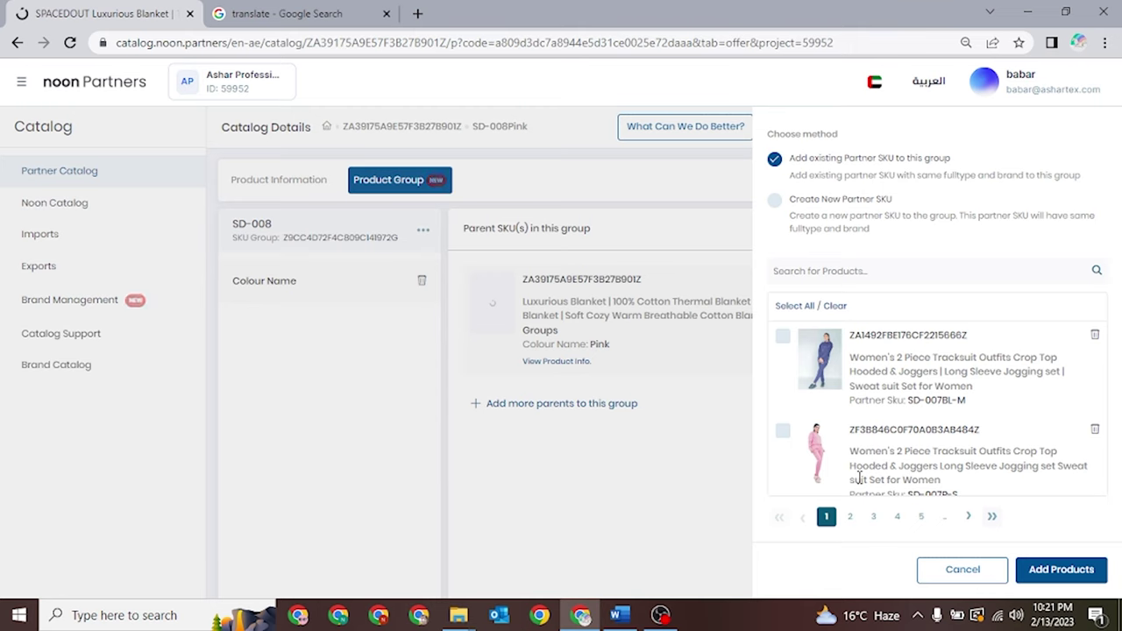
{"action": "left_click", "coordinate": [783, 337]}
{"action": "left_click", "coordinate": [782, 430]}
{"action": "scroll", "coordinate": [808, 392], "scroll_direction": "down", "scroll_amount": 2}
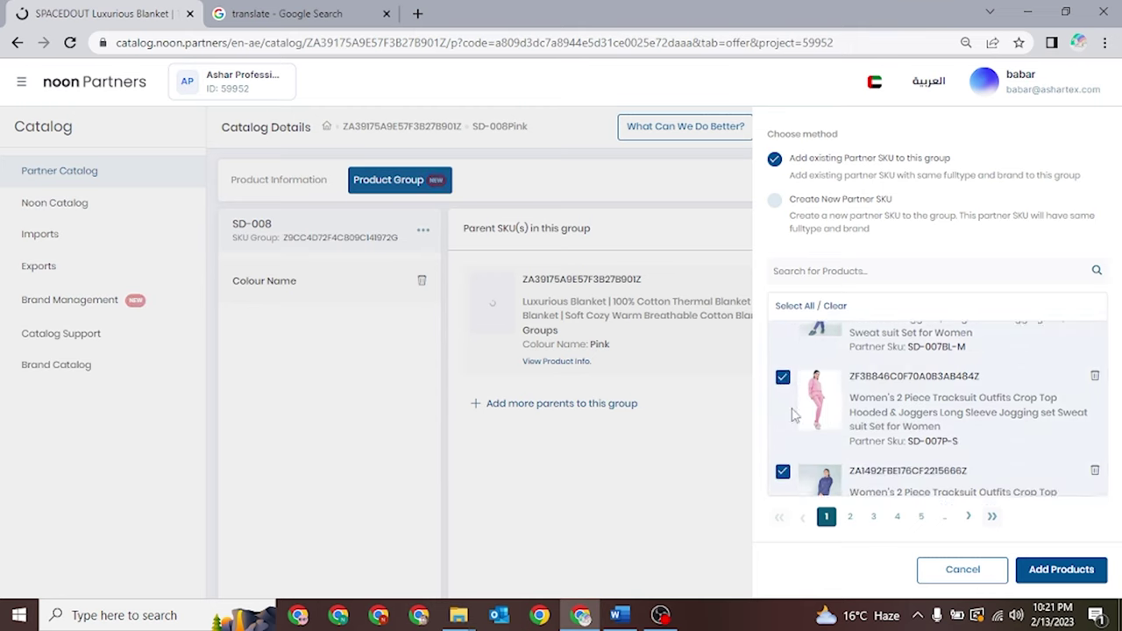
{"action": "scroll", "coordinate": [800, 403], "scroll_direction": "up", "scroll_amount": 2}
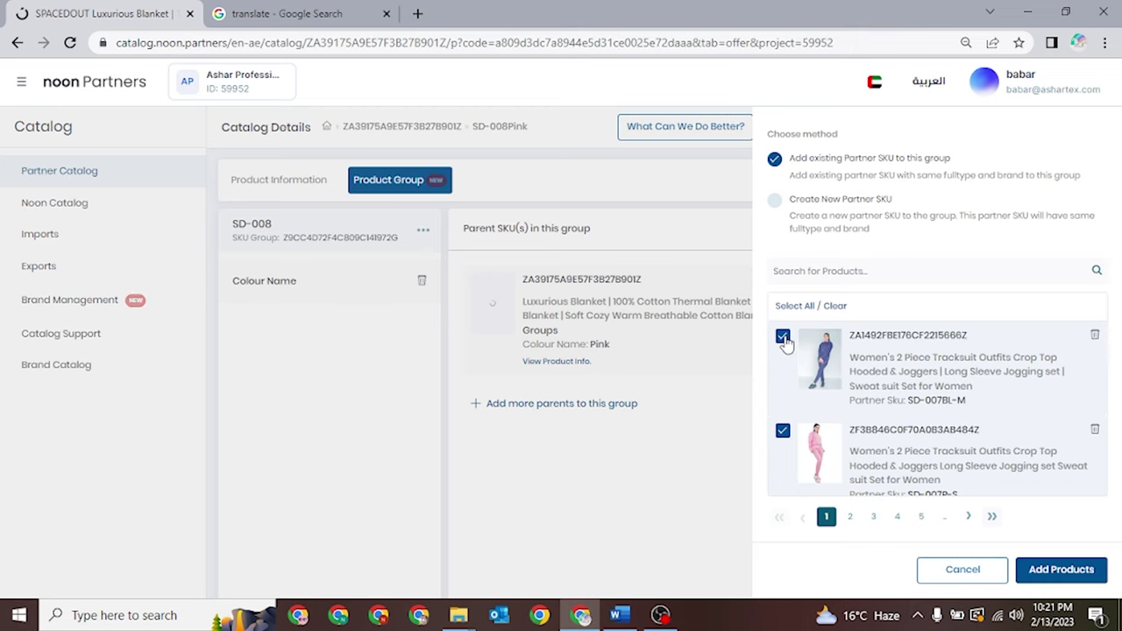
{"action": "left_click", "coordinate": [783, 339]}
{"action": "left_click", "coordinate": [782, 430]}
{"action": "scroll", "coordinate": [820, 374], "scroll_direction": "down", "scroll_amount": 3}
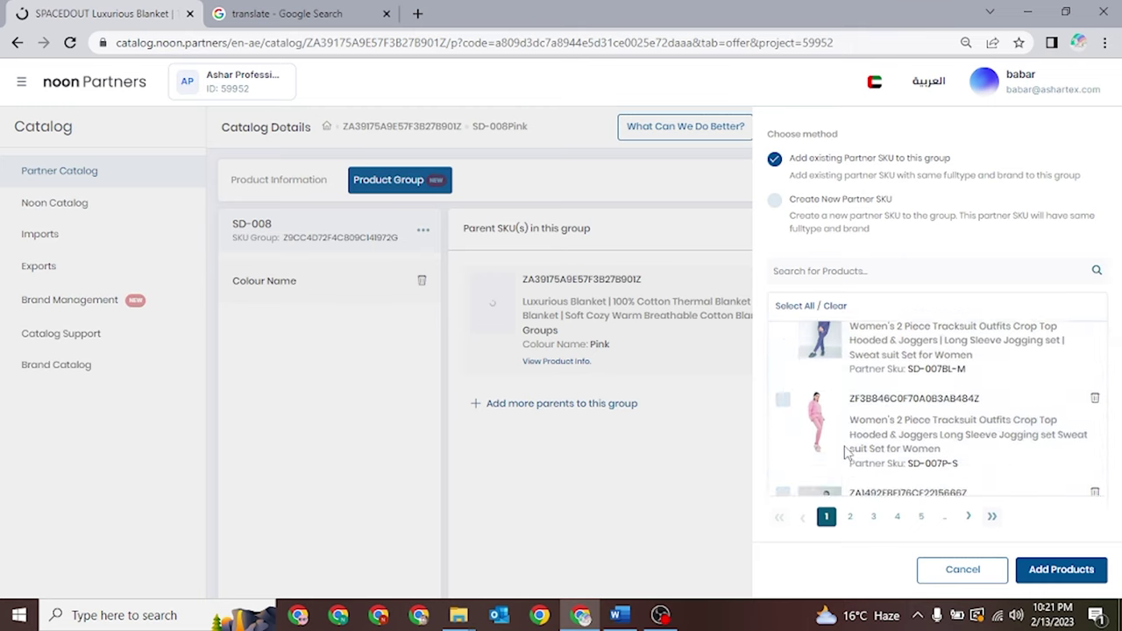
{"action": "scroll", "coordinate": [805, 377], "scroll_direction": "up", "scroll_amount": 2}
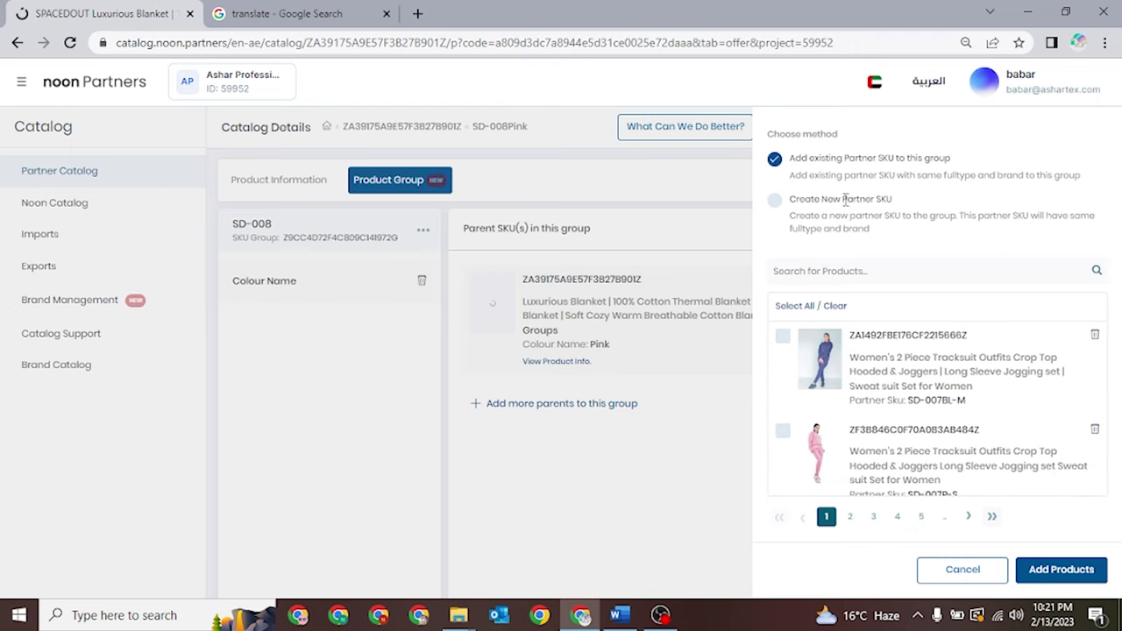
Create the new partner SKU SD-008Wh and add it to the SD-008 group
{"action": "left_click", "coordinate": [774, 201]}
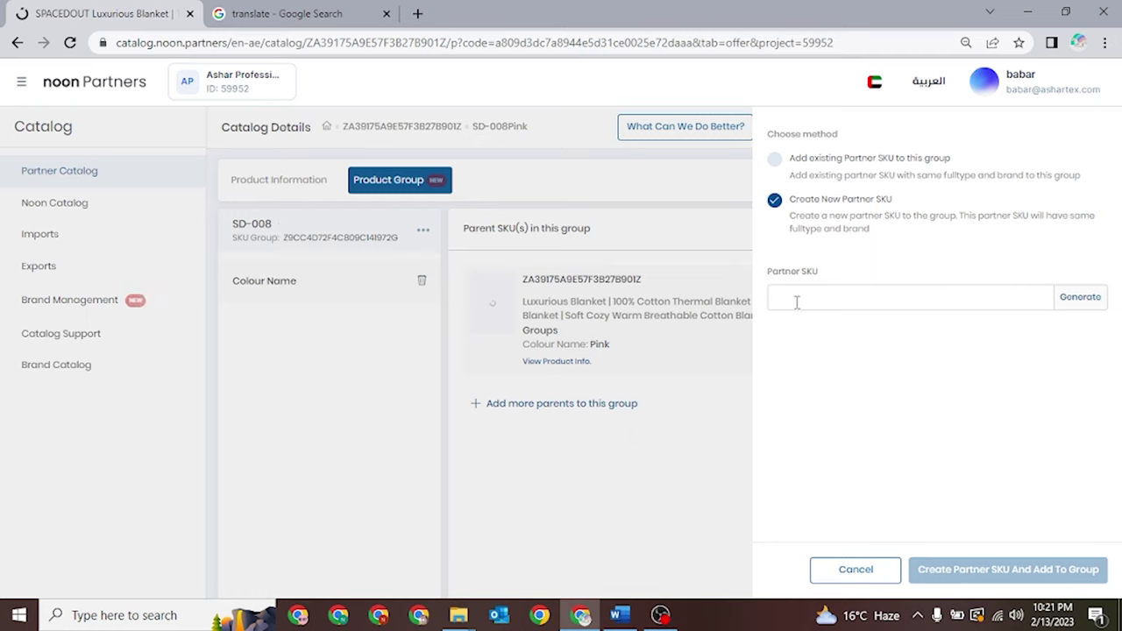
{"action": "type", "text": "SD-008Wh"}
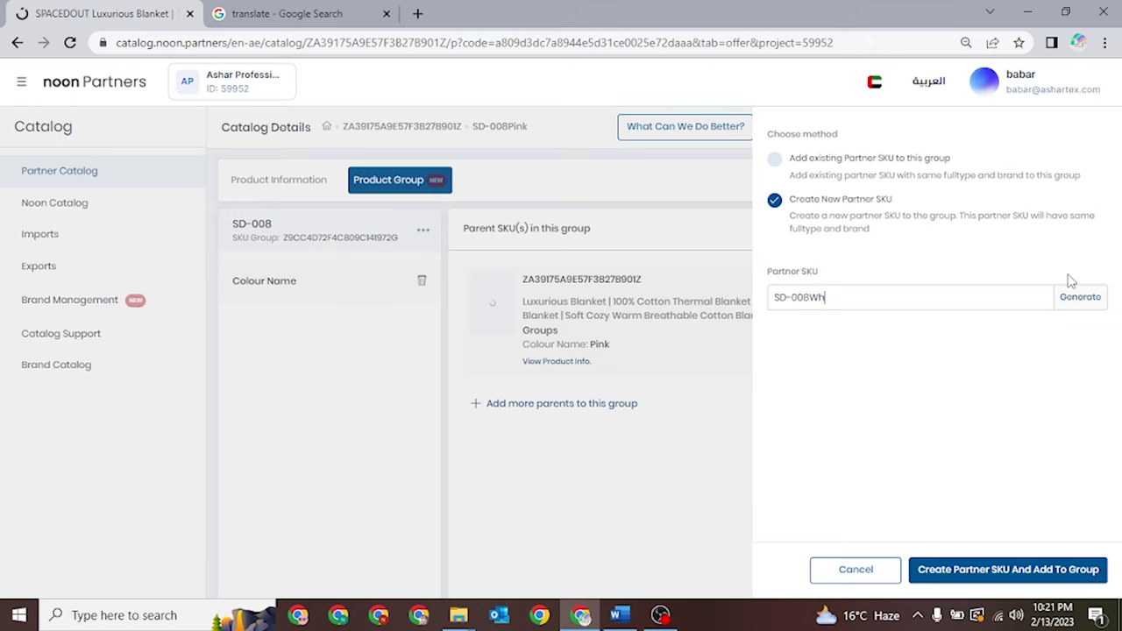
{"action": "left_click", "coordinate": [996, 570]}
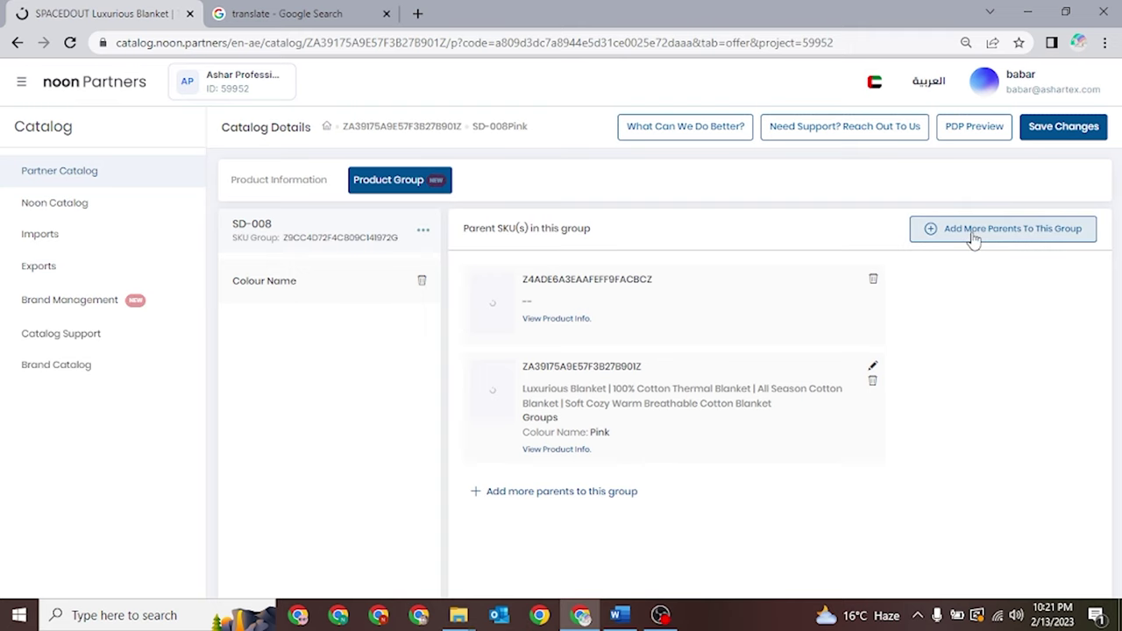
Create another new partner SKU starting with SD-008 for the next colour and add it to the group
{"action": "left_click", "coordinate": [972, 230]}
{"action": "left_click", "coordinate": [774, 200]}
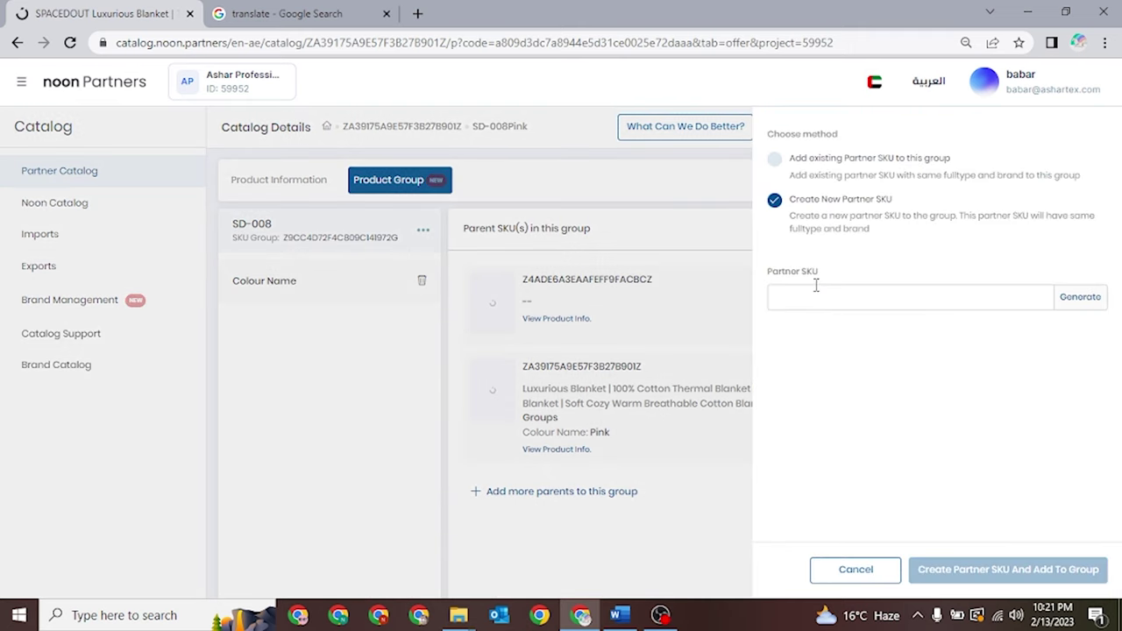
{"action": "type", "text": "SD-008LB"}
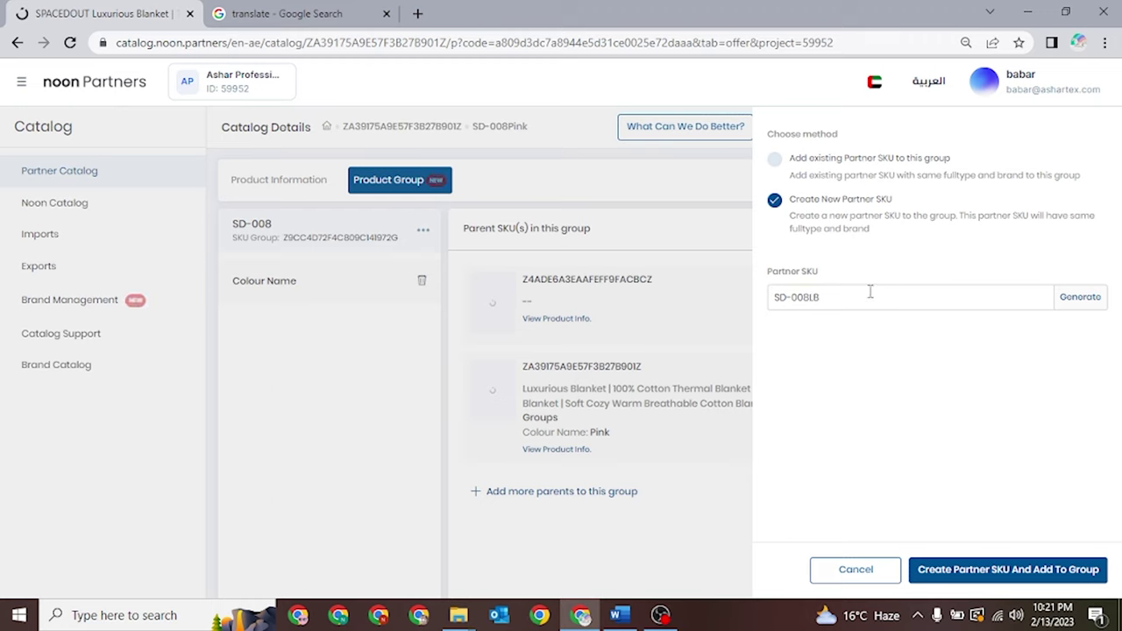
{"action": "key", "text": "BackSpace"}
{"action": "key", "text": "BackSpace"}
{"action": "left_click", "coordinate": [1040, 571]}
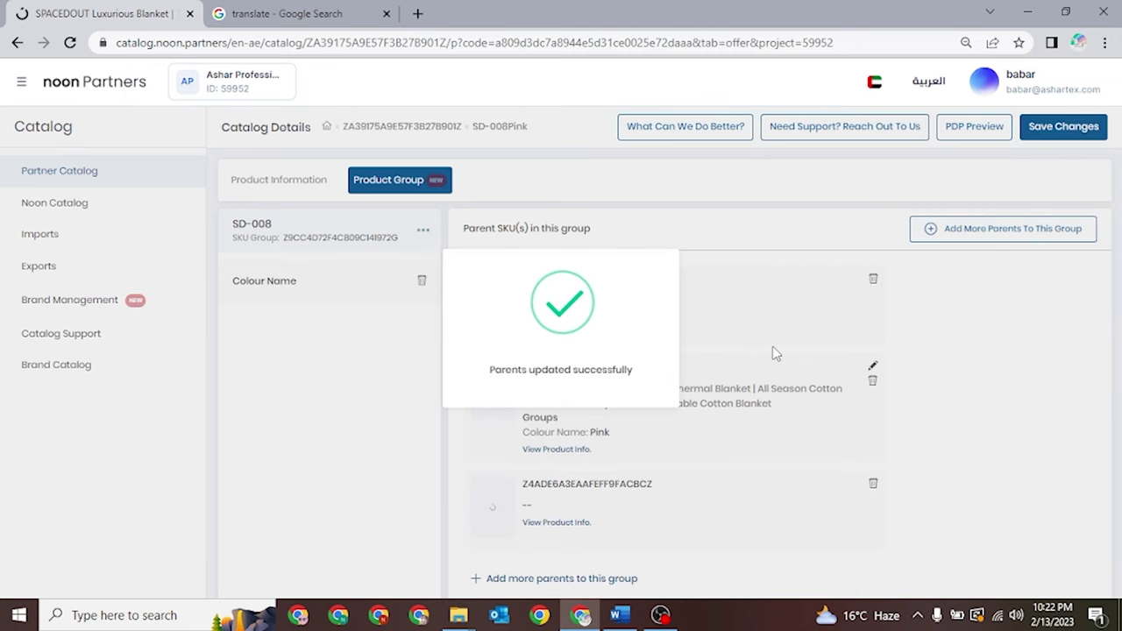
Create a further new partner SKU starting with SD-008C and add it to the SD-008 group
{"action": "scroll", "coordinate": [911, 351], "scroll_direction": "down", "scroll_amount": 1}
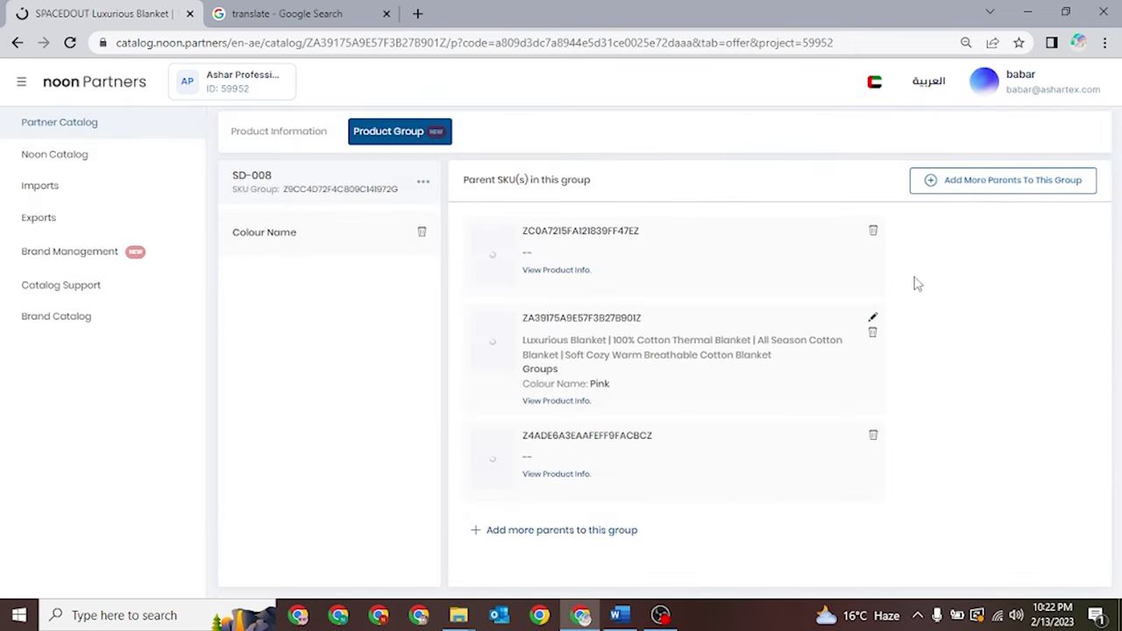
{"action": "left_click", "coordinate": [1000, 180]}
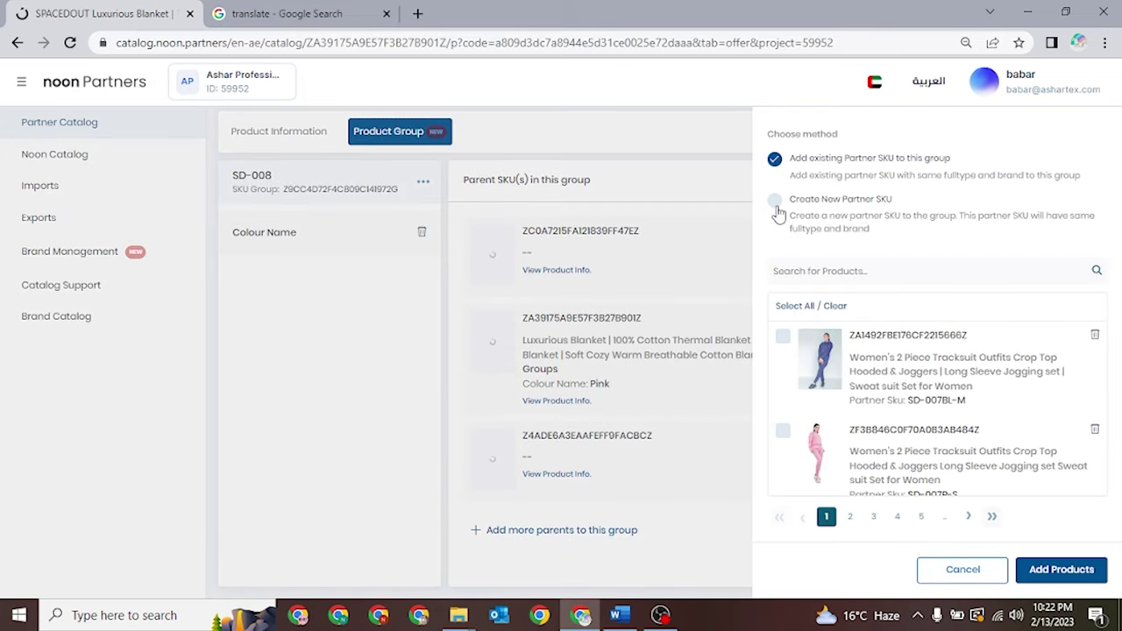
{"action": "left_click", "coordinate": [775, 204]}
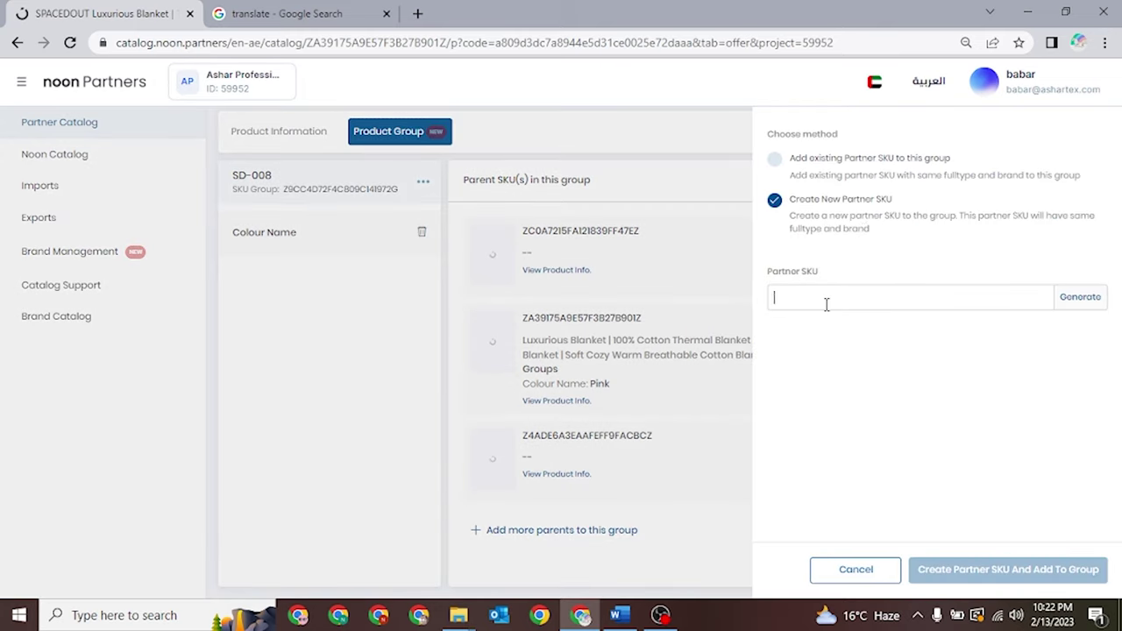
{"action": "type", "text": "SD-008CR"}
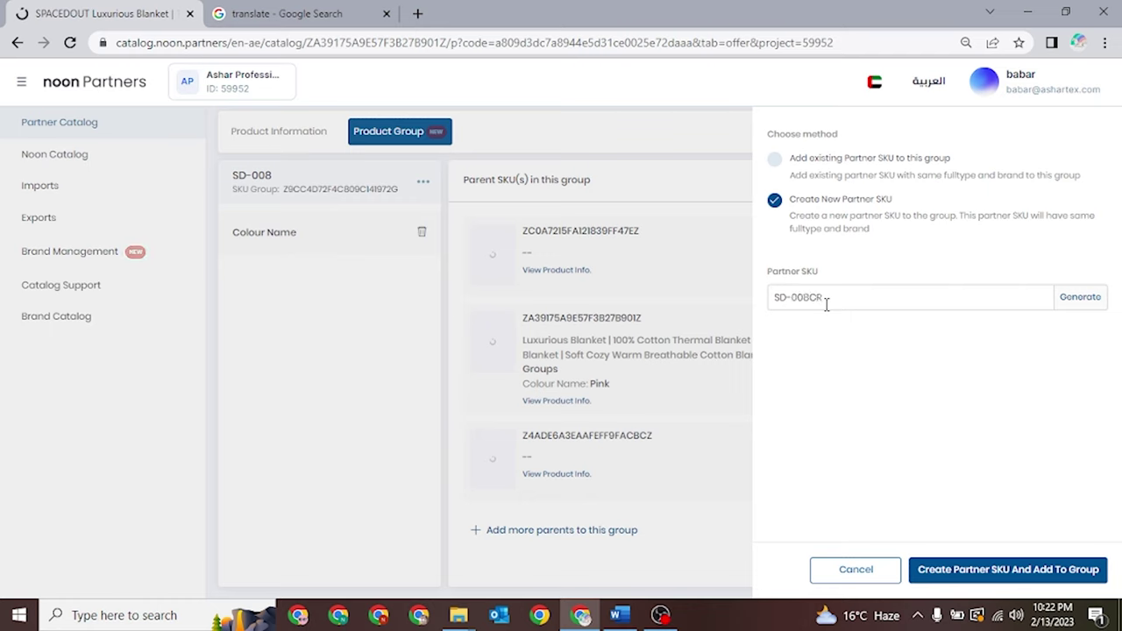
{"action": "key", "text": "BackSpace"}
{"action": "left_click", "coordinate": [973, 574]}
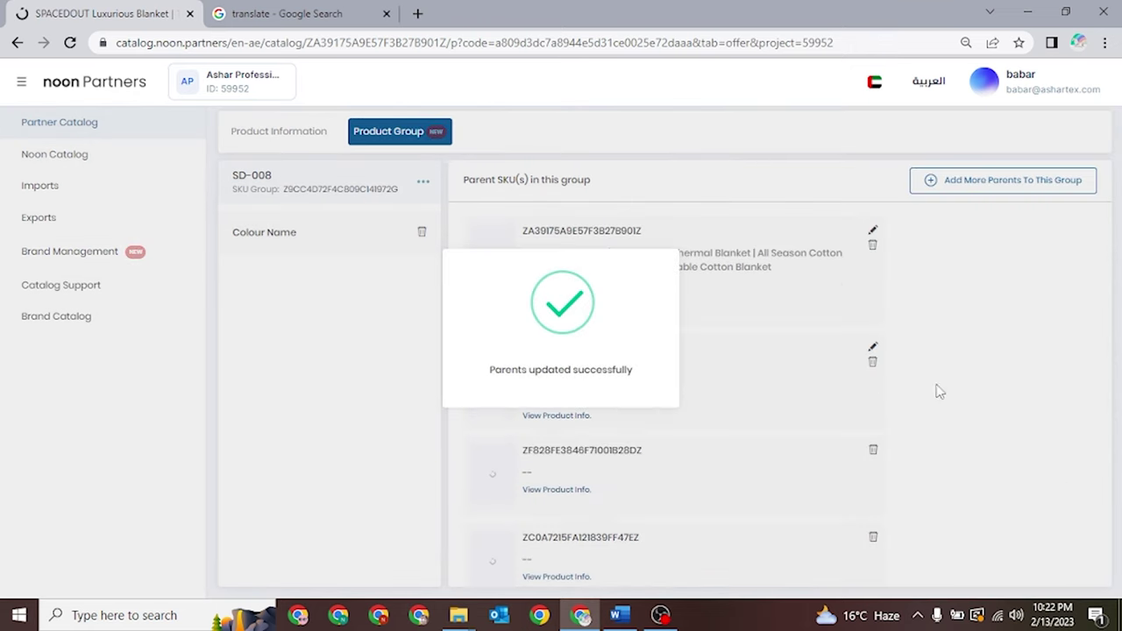
Open the product information of the SD-008Wh variant from the group's parent SKU list
{"action": "scroll", "coordinate": [739, 421], "scroll_direction": "down", "scroll_amount": 2}
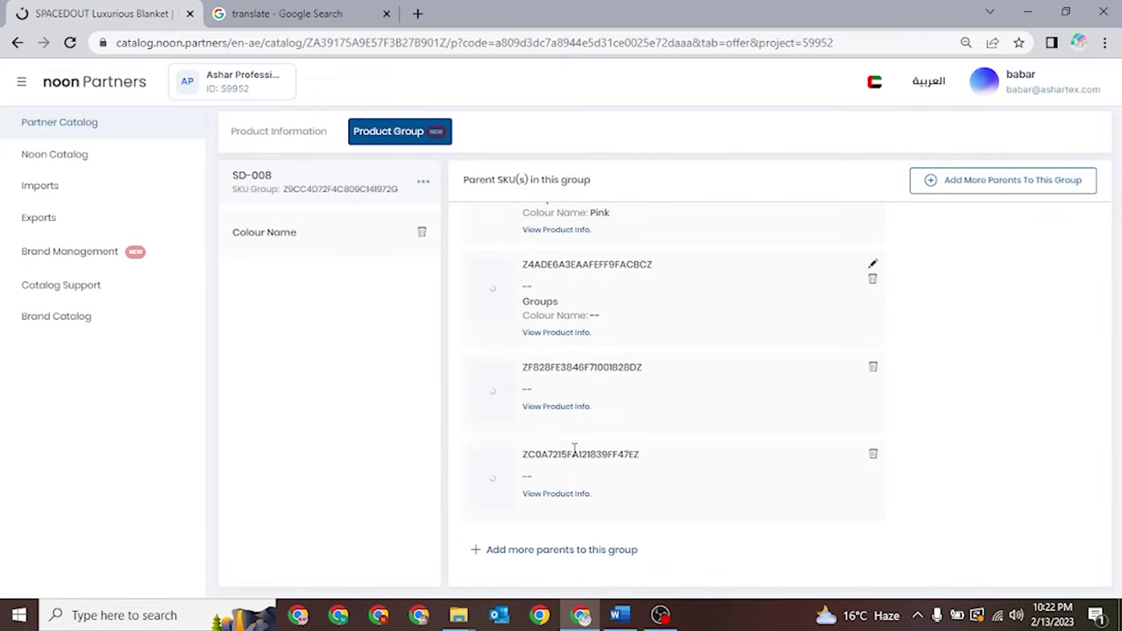
{"action": "scroll", "coordinate": [574, 447], "scroll_direction": "up", "scroll_amount": 1}
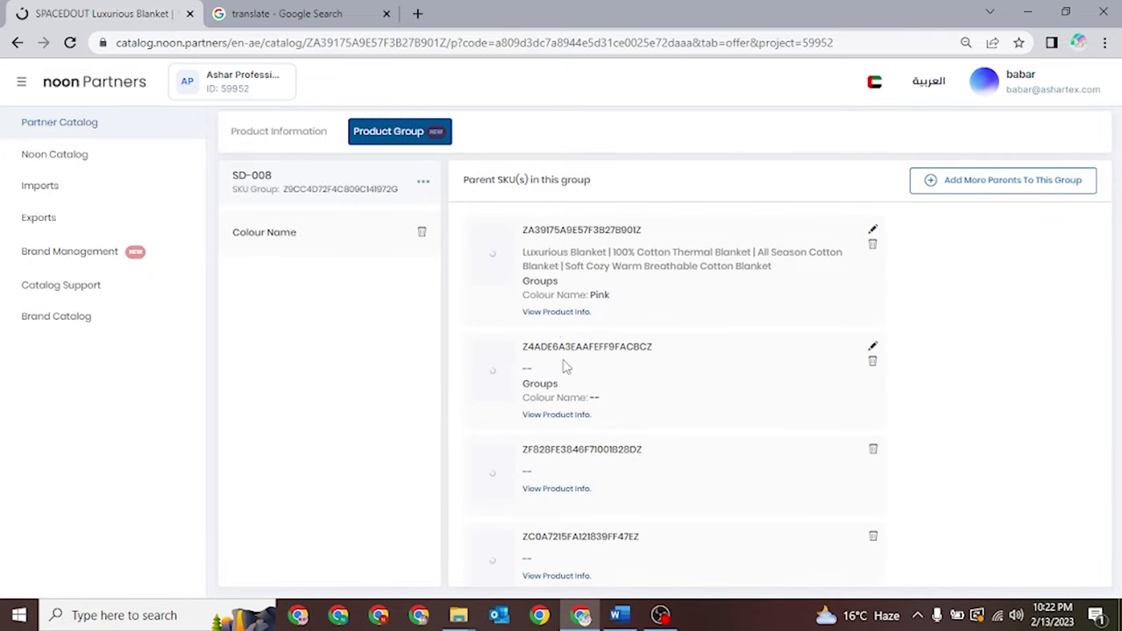
{"action": "left_click", "coordinate": [557, 417]}
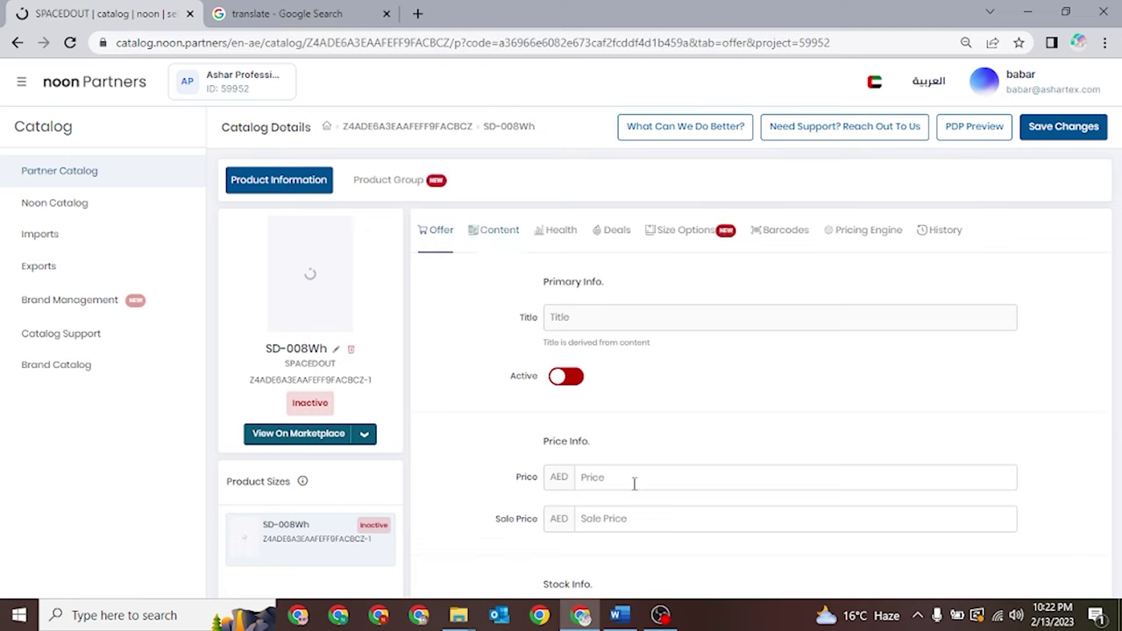
Open the content details of SD-008Wh and search the Partner Catalog for SD-008 in a separate browser tab
{"action": "left_click", "coordinate": [500, 237]}
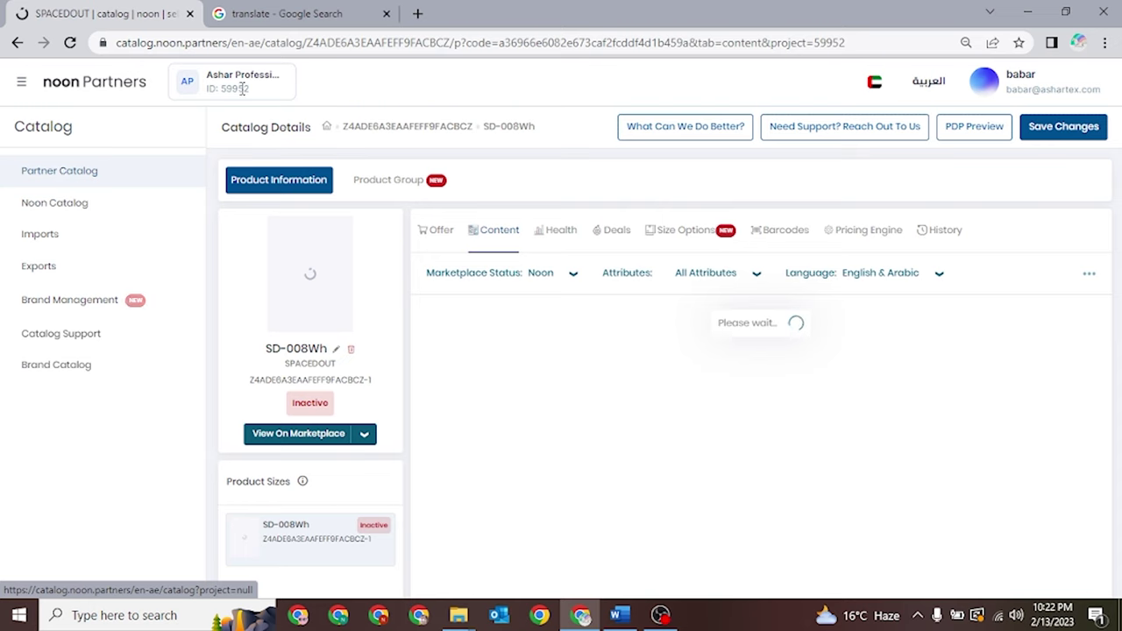
{"action": "middle_click", "coordinate": [135, 184]}
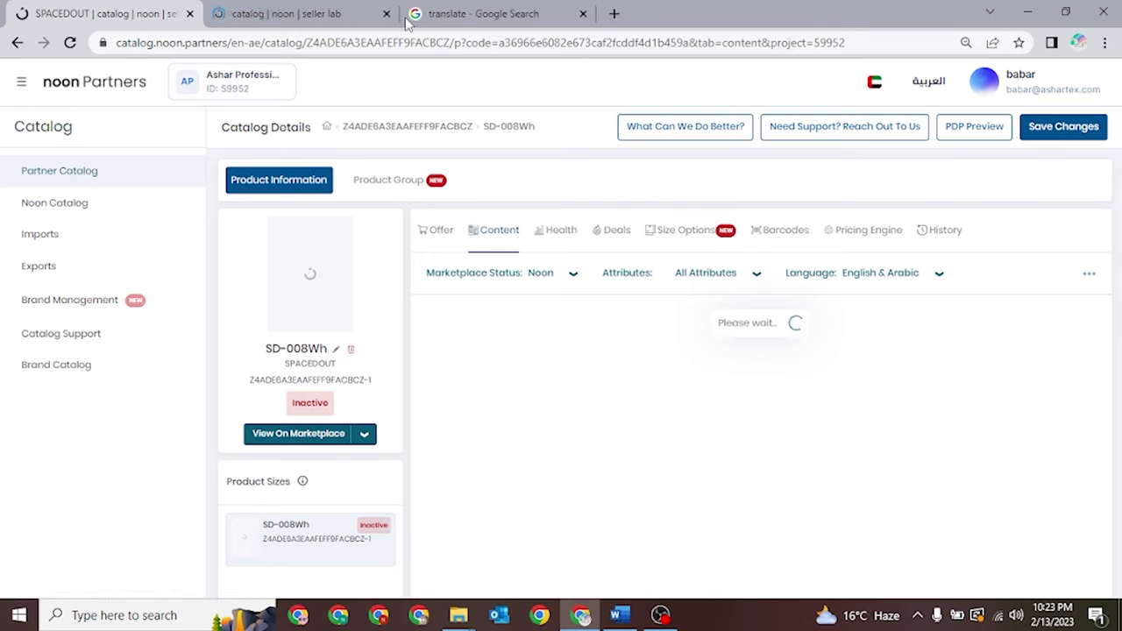
{"action": "left_click", "coordinate": [263, 11]}
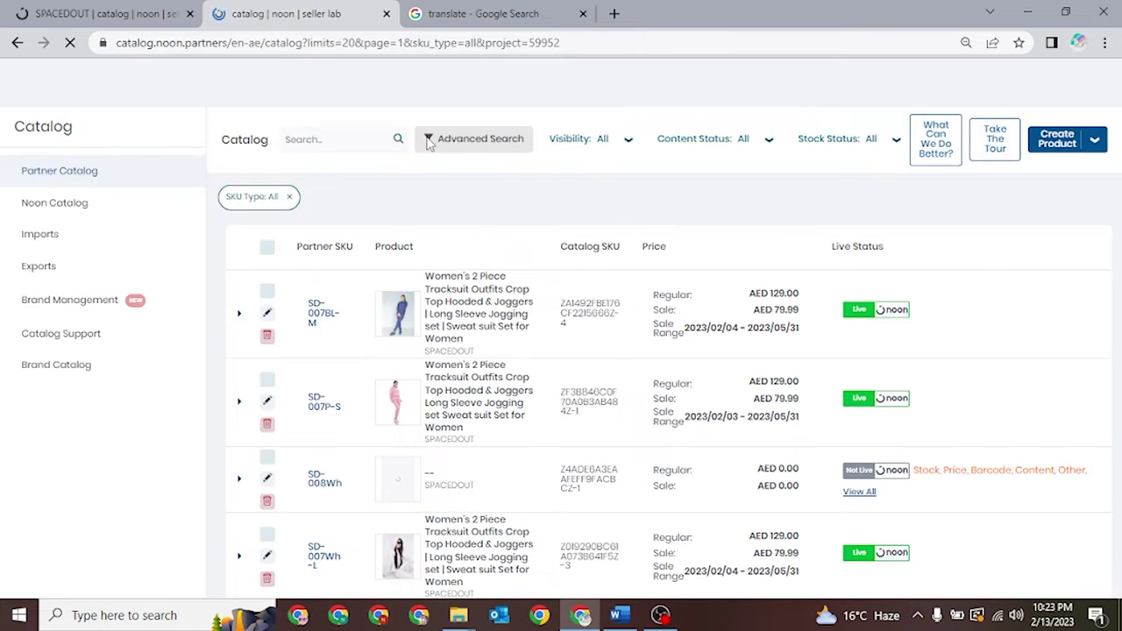
{"action": "key", "text": "Return"}
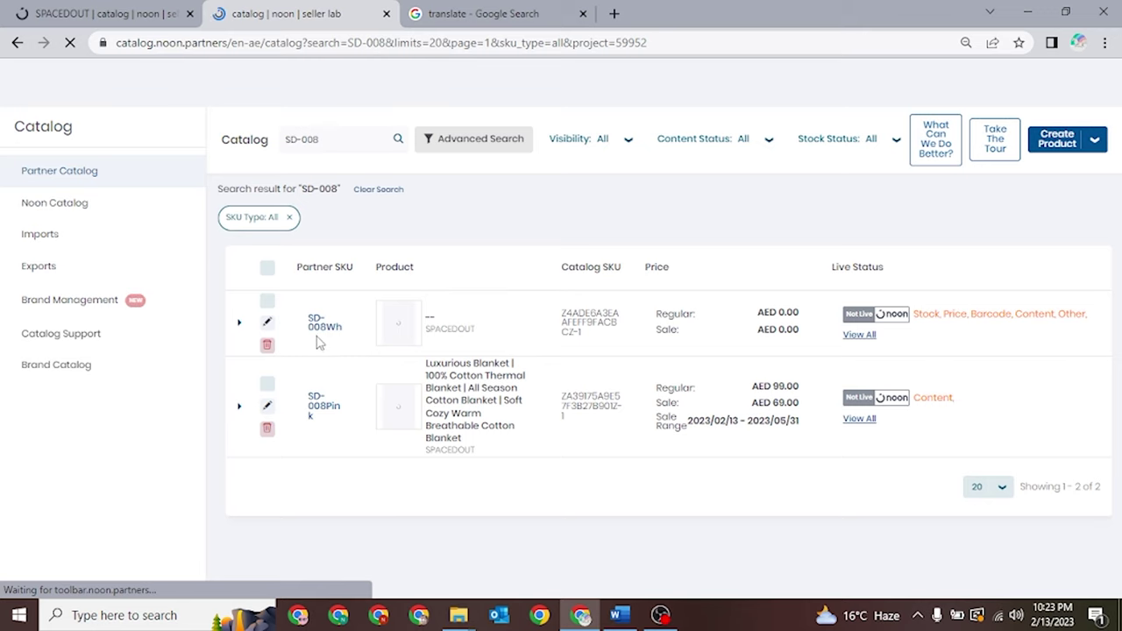
Open SD-008Pink's content page in its own browser tab and place it before the SD-008Wh tab for reference
{"action": "middle_click", "coordinate": [308, 413]}
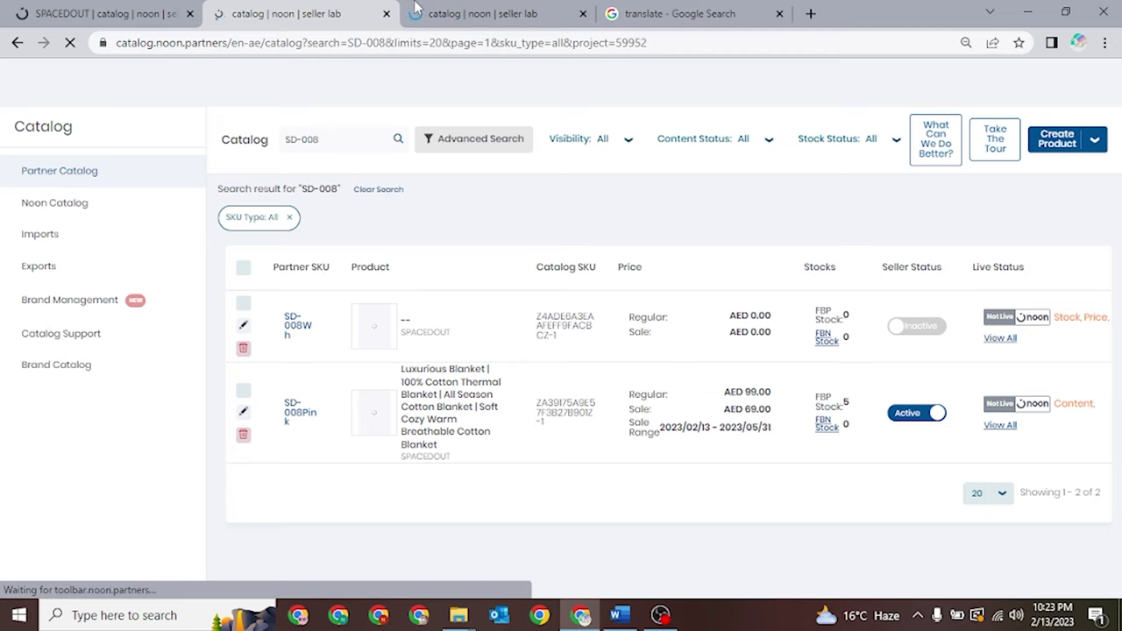
{"action": "left_click_drag", "start_coordinate": [298, 13], "coordinate": [785, 16]}
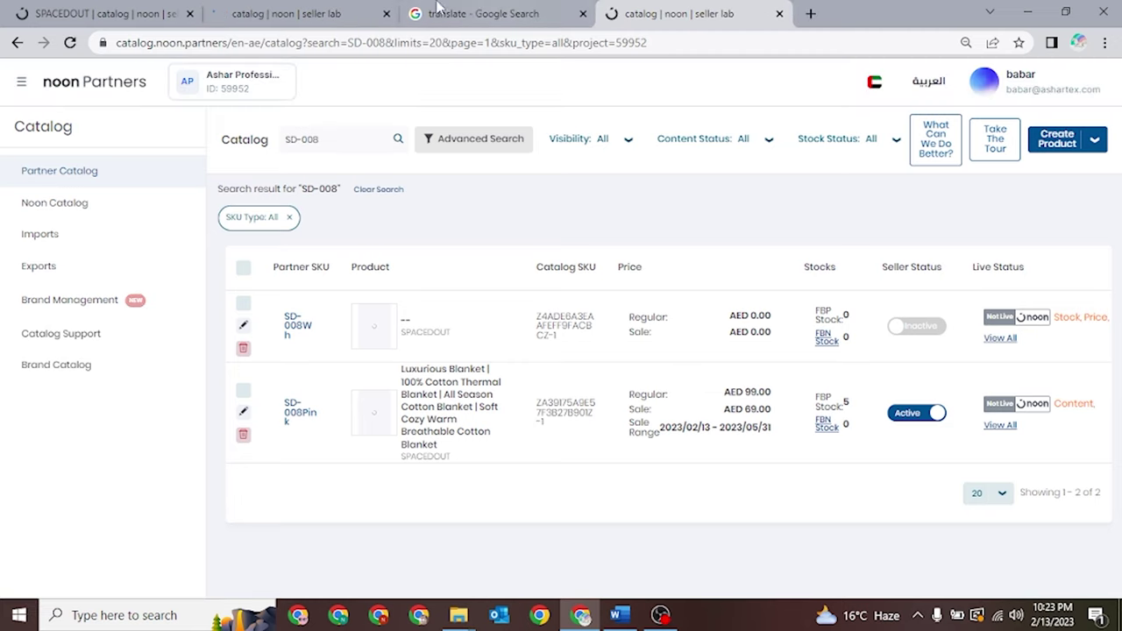
{"action": "left_click", "coordinate": [298, 13]}
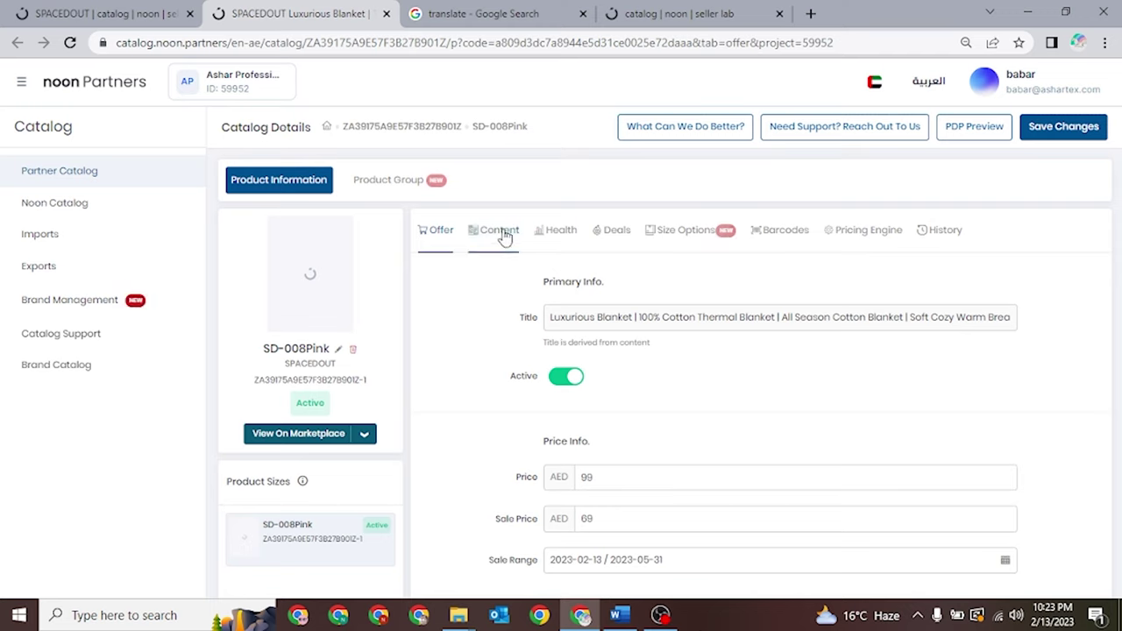
{"action": "left_click", "coordinate": [499, 232]}
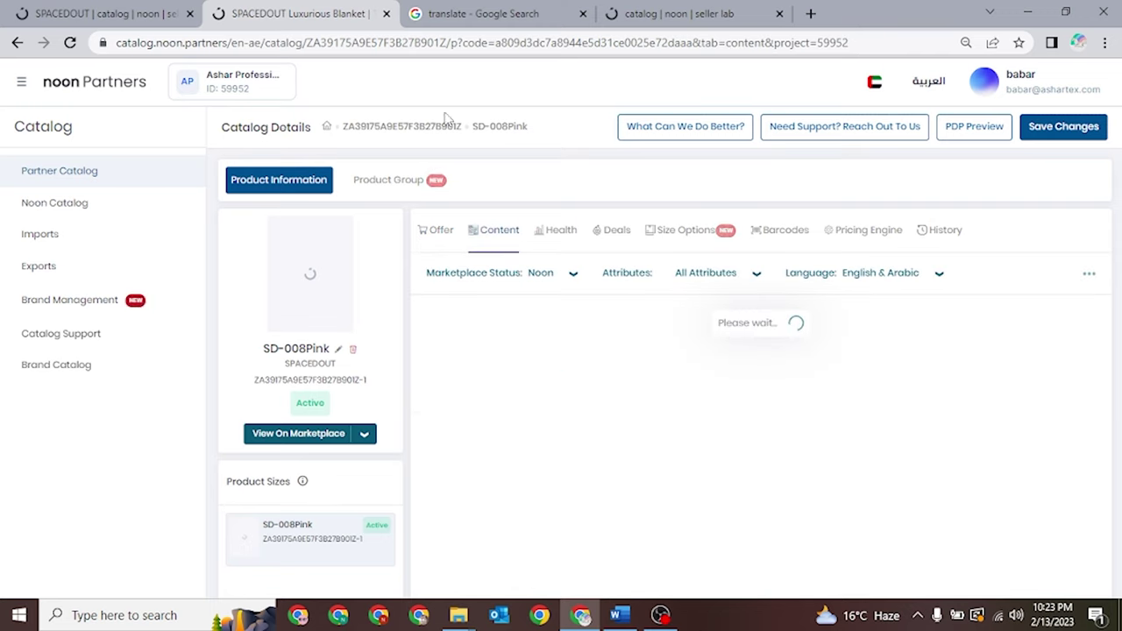
{"action": "left_click_drag", "start_coordinate": [35, 13], "coordinate": [249, 10]}
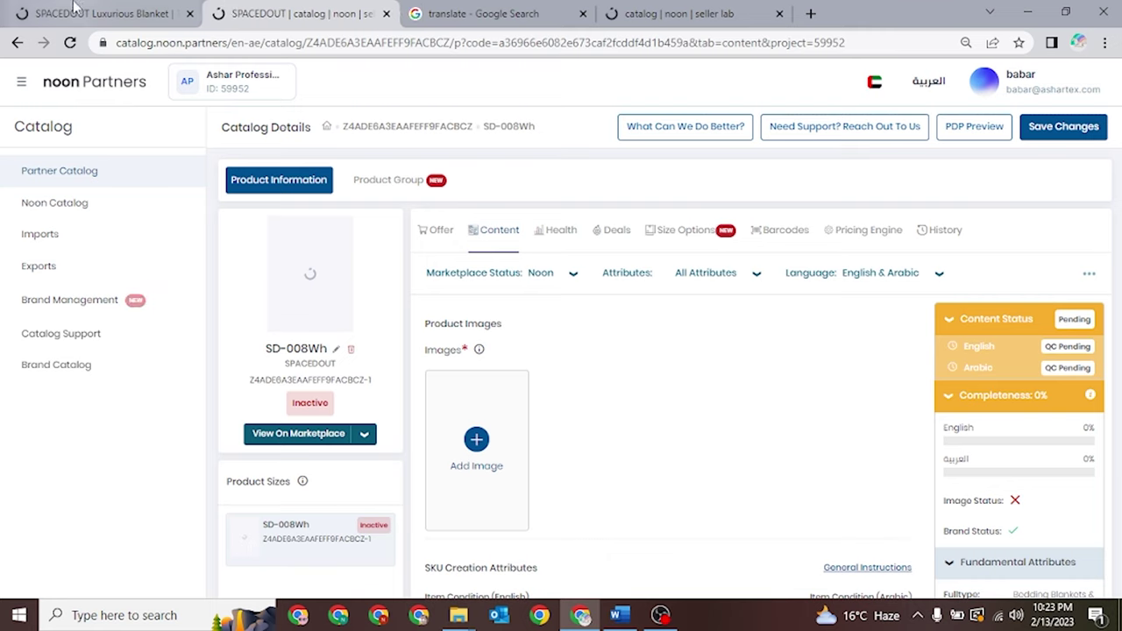
{"action": "scroll", "coordinate": [524, 427], "scroll_direction": "down", "scroll_amount": 1}
{"action": "scroll", "coordinate": [524, 427], "scroll_direction": "down", "scroll_amount": 1}
{"action": "scroll", "coordinate": [523, 427], "scroll_direction": "up", "scroll_amount": 1}
{"action": "key", "text": "ctrl+shift+Tab"}
{"action": "scroll", "coordinate": [545, 418], "scroll_direction": "down", "scroll_amount": 1}
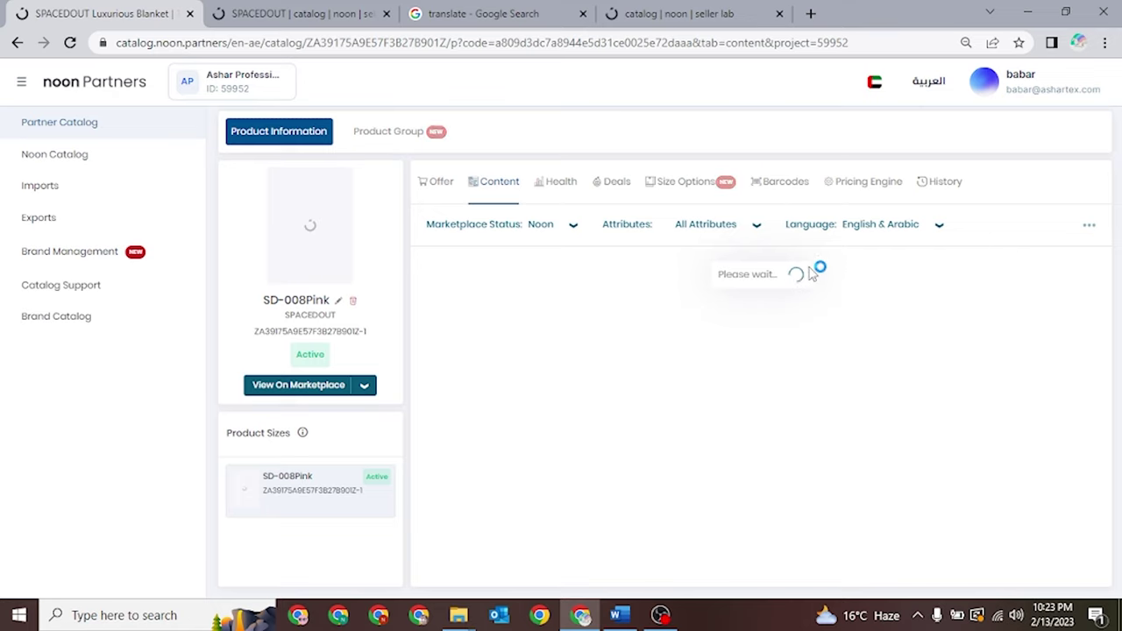
Upload image 05 from the SD-008 White folder as SD-008Wh's first product image, shrinking the picture and fitting the crop frame around it
{"action": "left_click", "coordinate": [285, 10]}
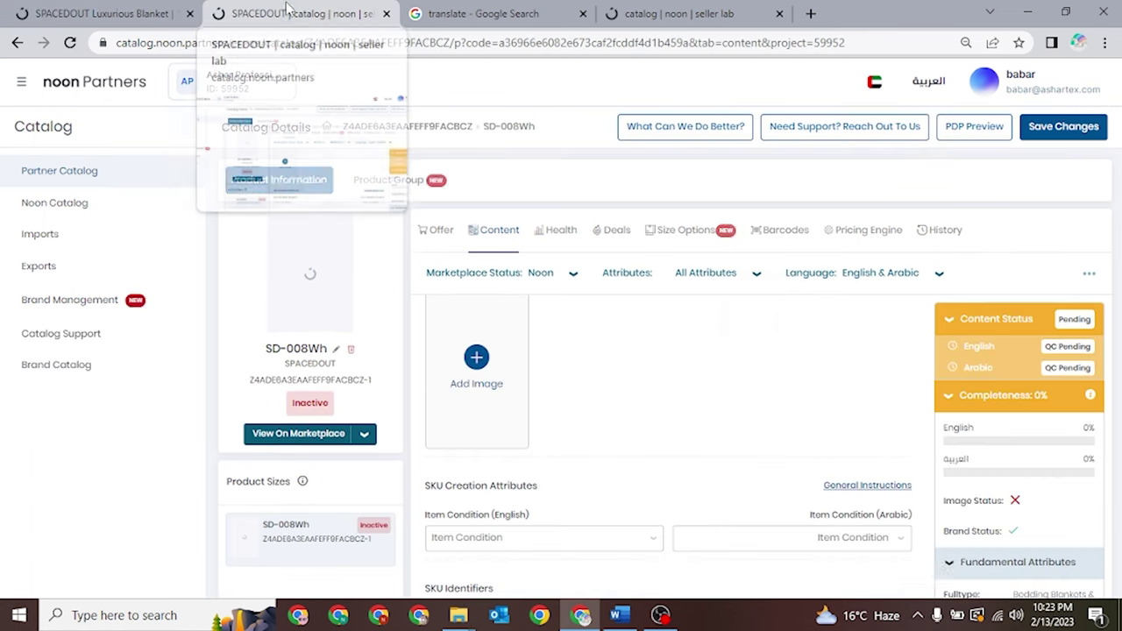
{"action": "left_click", "coordinate": [481, 368]}
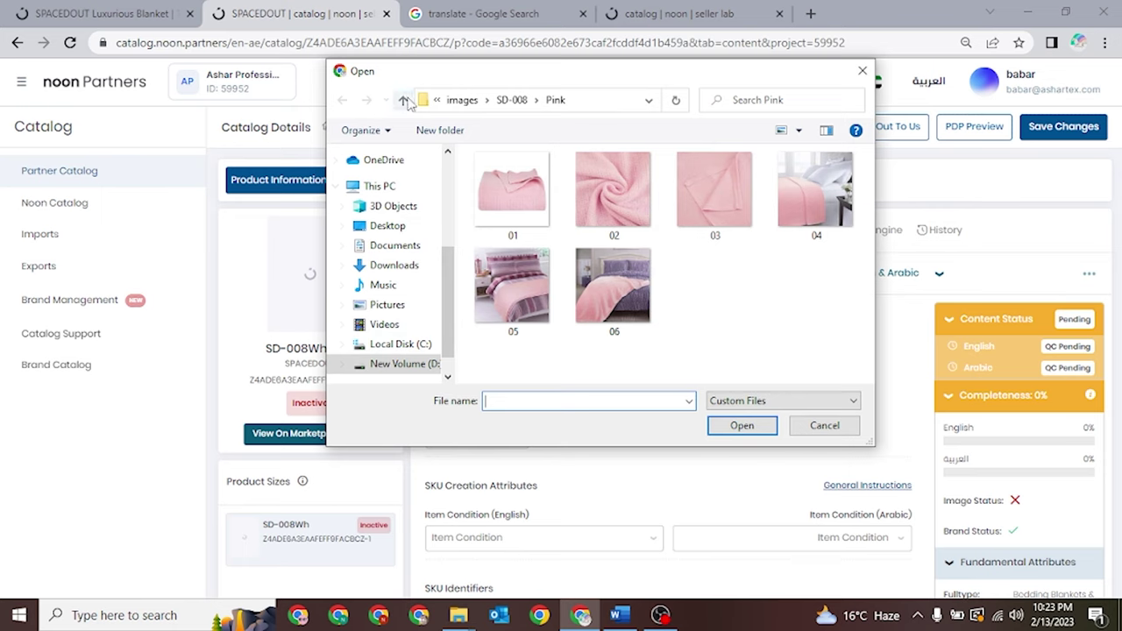
{"action": "left_click", "coordinate": [405, 100]}
{"action": "double_click", "coordinate": [498, 246]}
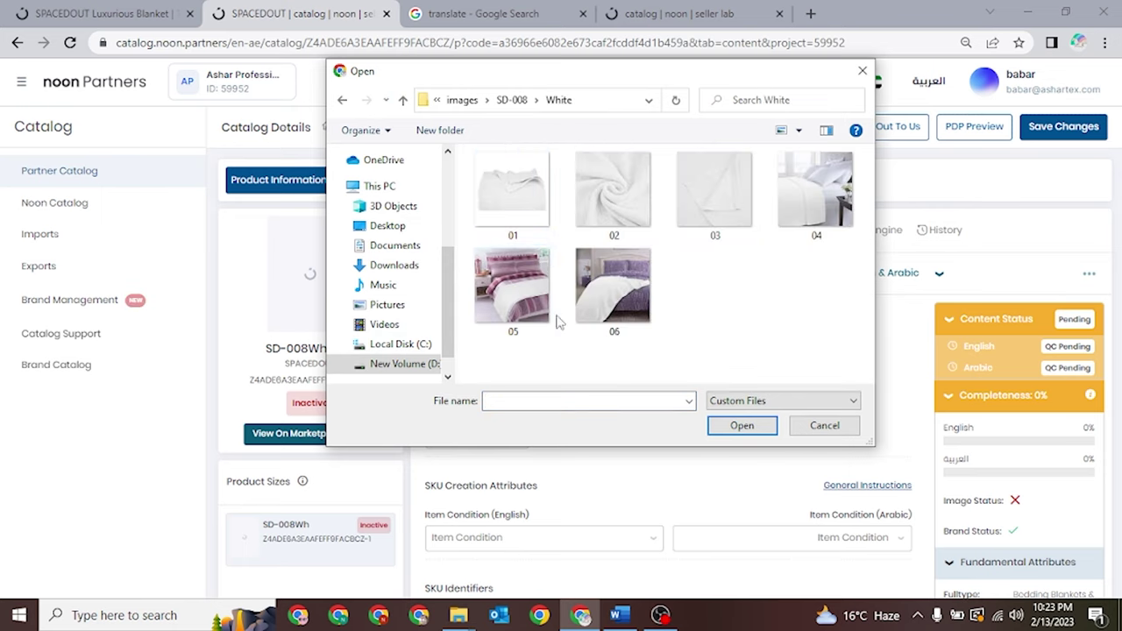
{"action": "double_click", "coordinate": [512, 306]}
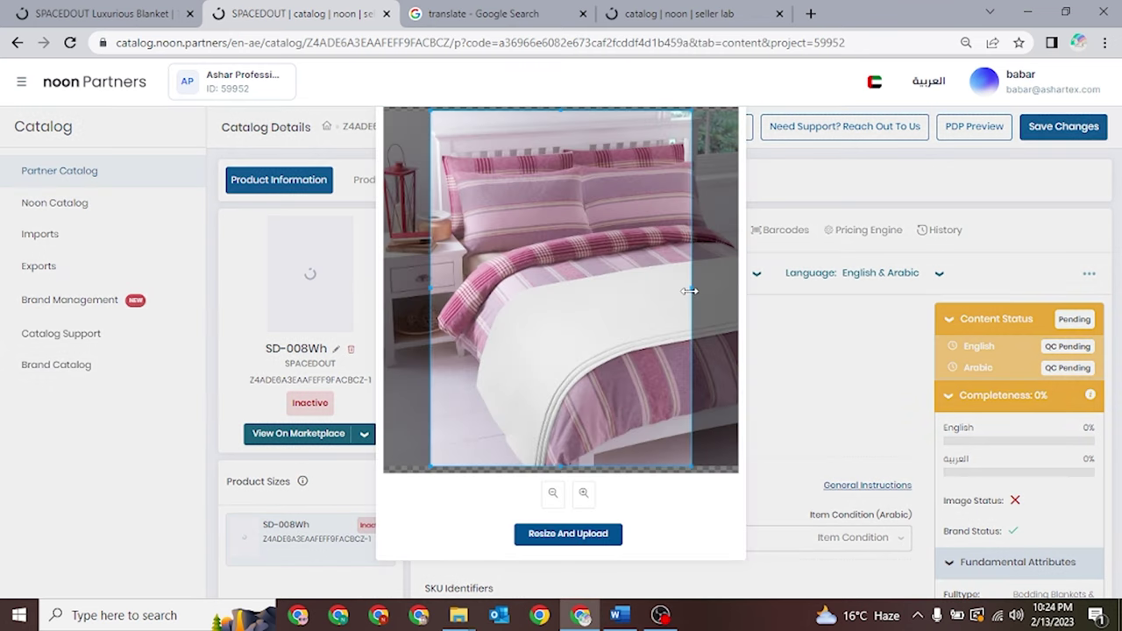
{"action": "left_click_drag", "start_coordinate": [689, 291], "coordinate": [727, 286]}
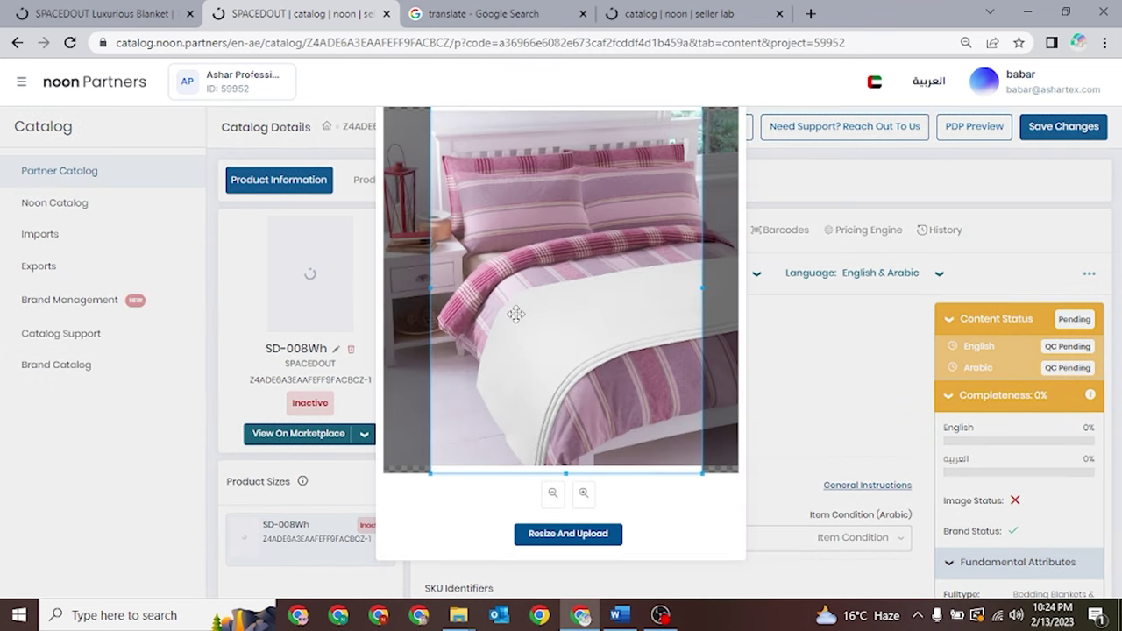
{"action": "scroll", "coordinate": [517, 314], "scroll_direction": "down", "scroll_amount": 4}
{"action": "left_click_drag", "start_coordinate": [522, 315], "coordinate": [503, 320]}
{"action": "scroll", "coordinate": [503, 321], "scroll_direction": "up", "scroll_amount": 1}
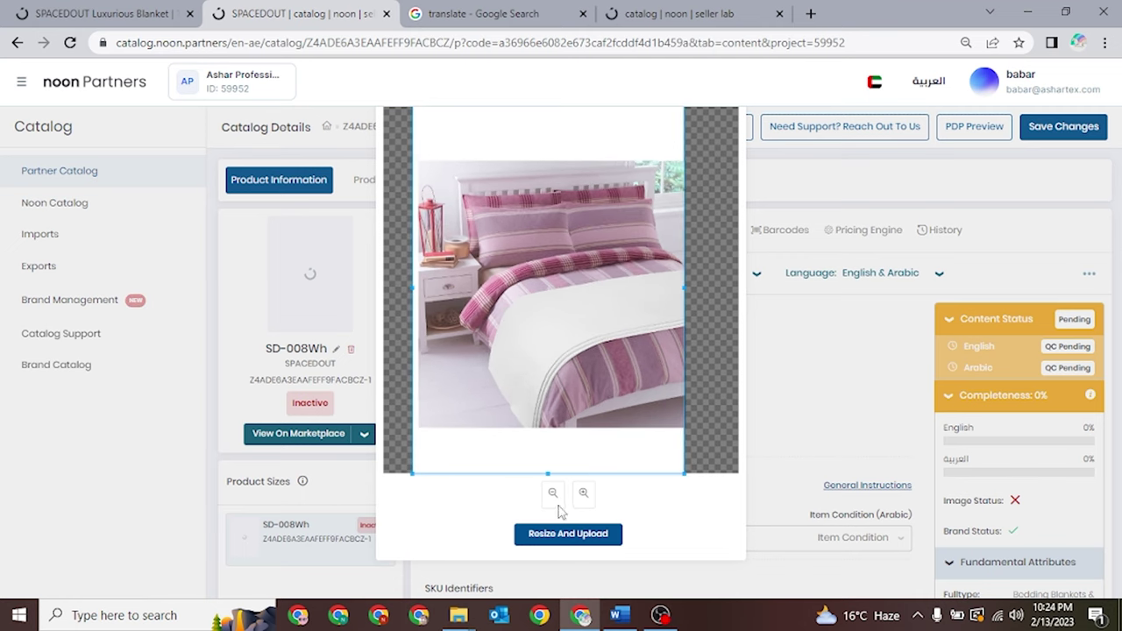
{"action": "left_click_drag", "start_coordinate": [548, 387], "coordinate": [552, 386]}
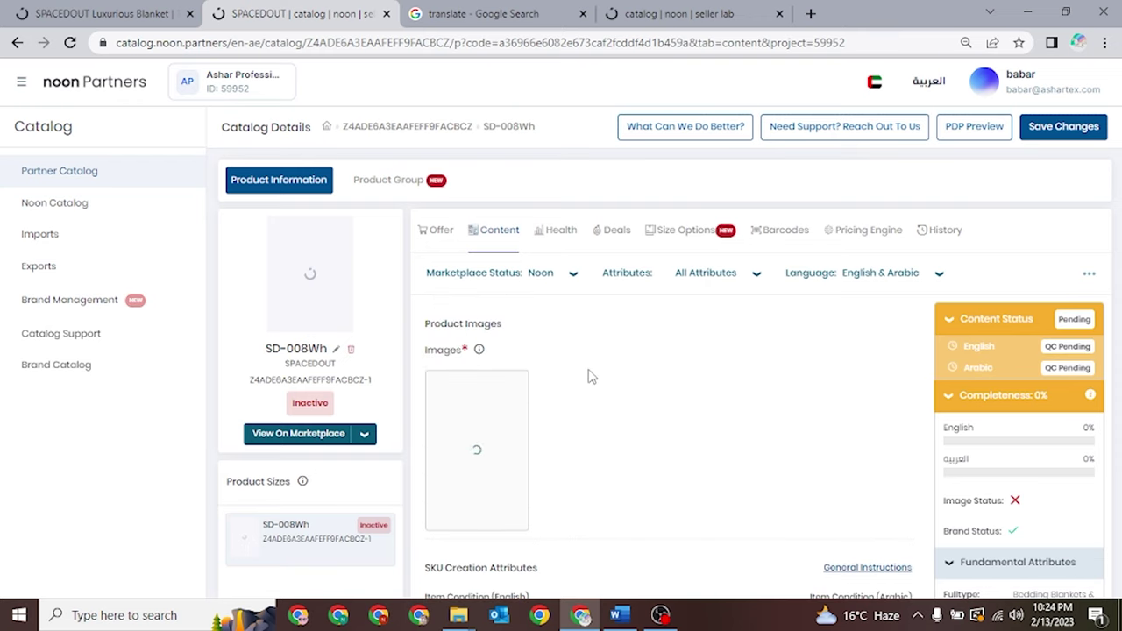
Add image 06 from the White folder as SD-008Wh's second product image, shrunk and aligned within the crop frame
{"action": "left_click", "coordinate": [85, 9]}
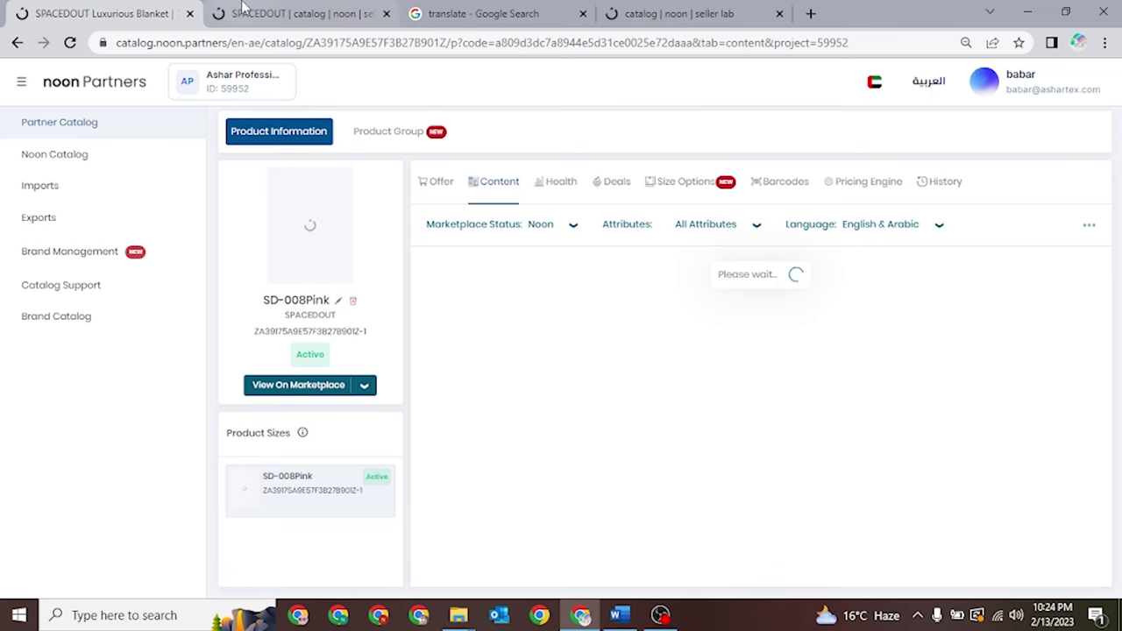
{"action": "left_click", "coordinate": [243, 8]}
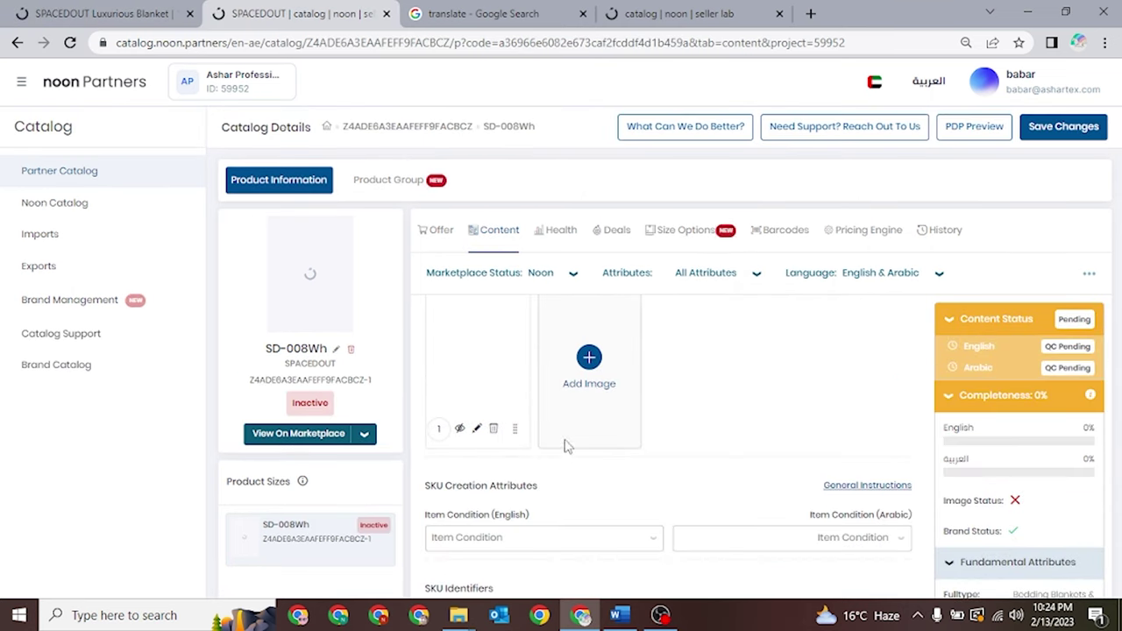
{"action": "left_click", "coordinate": [593, 357]}
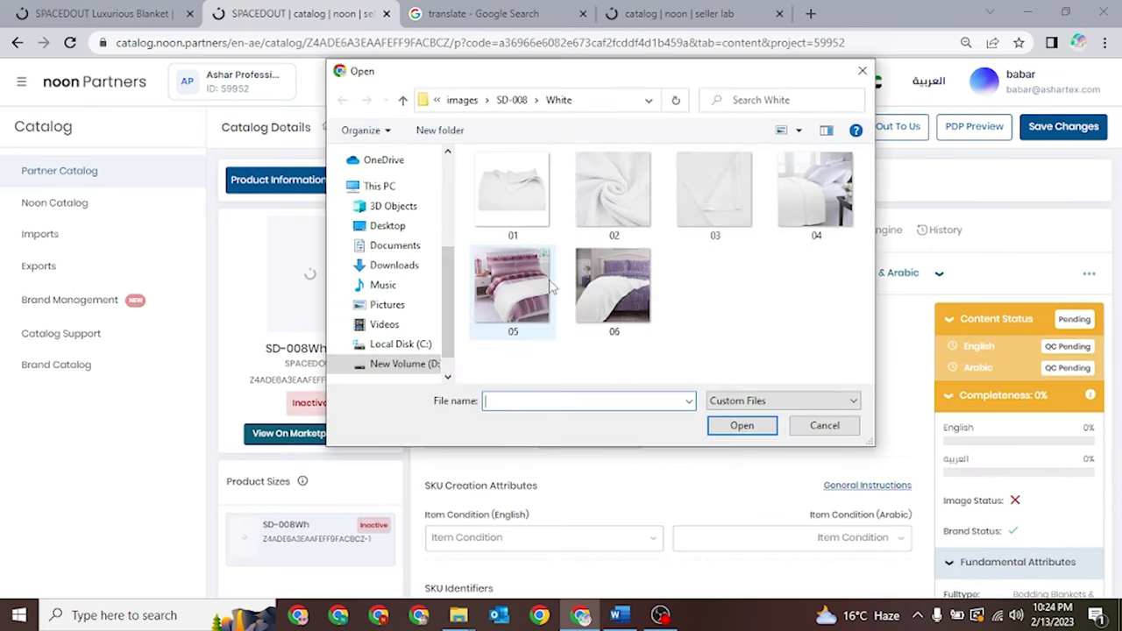
{"action": "left_click", "coordinate": [614, 298]}
{"action": "double_click", "coordinate": [613, 298]}
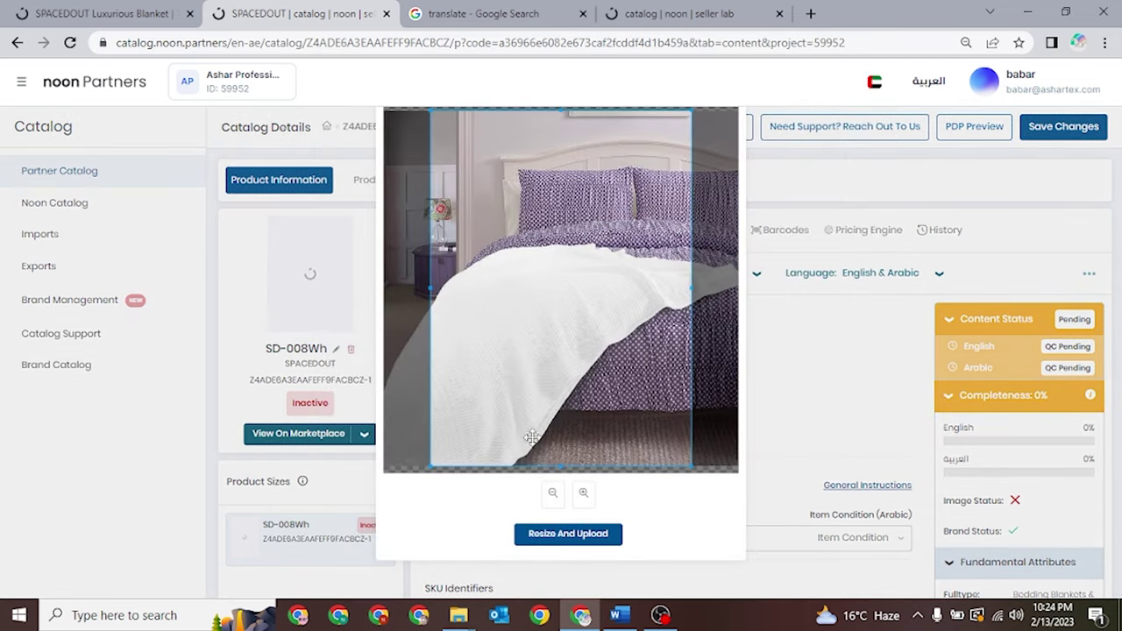
{"action": "scroll", "coordinate": [530, 420], "scroll_direction": "down", "scroll_amount": 3}
{"action": "scroll", "coordinate": [522, 363], "scroll_direction": "up", "scroll_amount": 1}
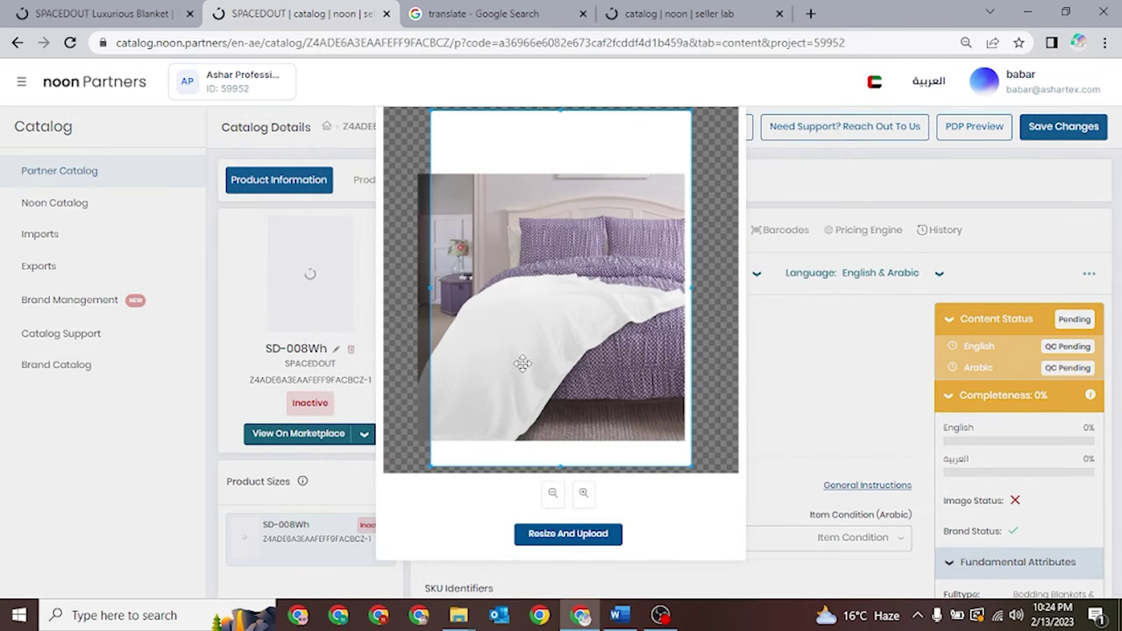
{"action": "left_click_drag", "start_coordinate": [505, 368], "coordinate": [503, 370]}
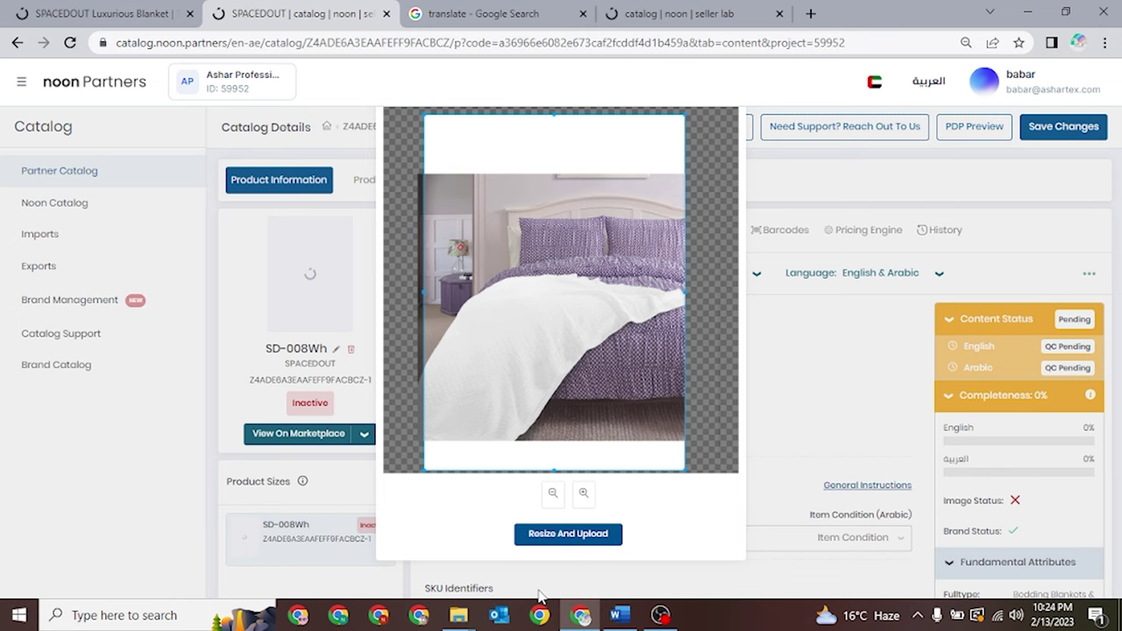
{"action": "left_click", "coordinate": [567, 534]}
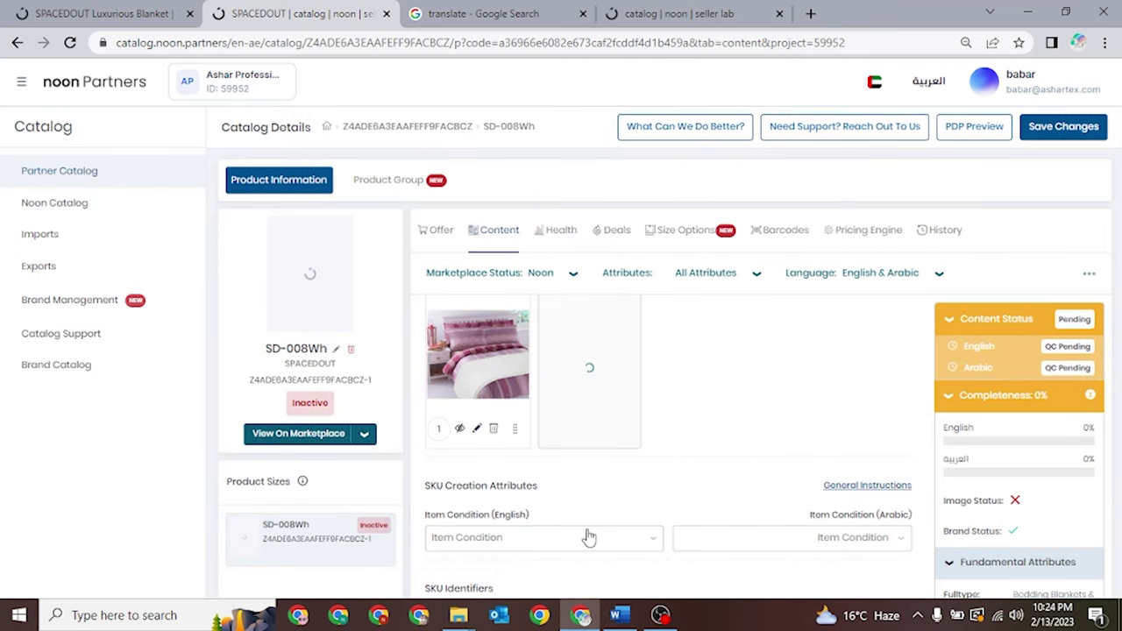
Upload the folded blanket image 01 from the White folder as SD-008Wh's third product image, with the crop frame shifted over the blanket
{"action": "left_click", "coordinate": [681, 438]}
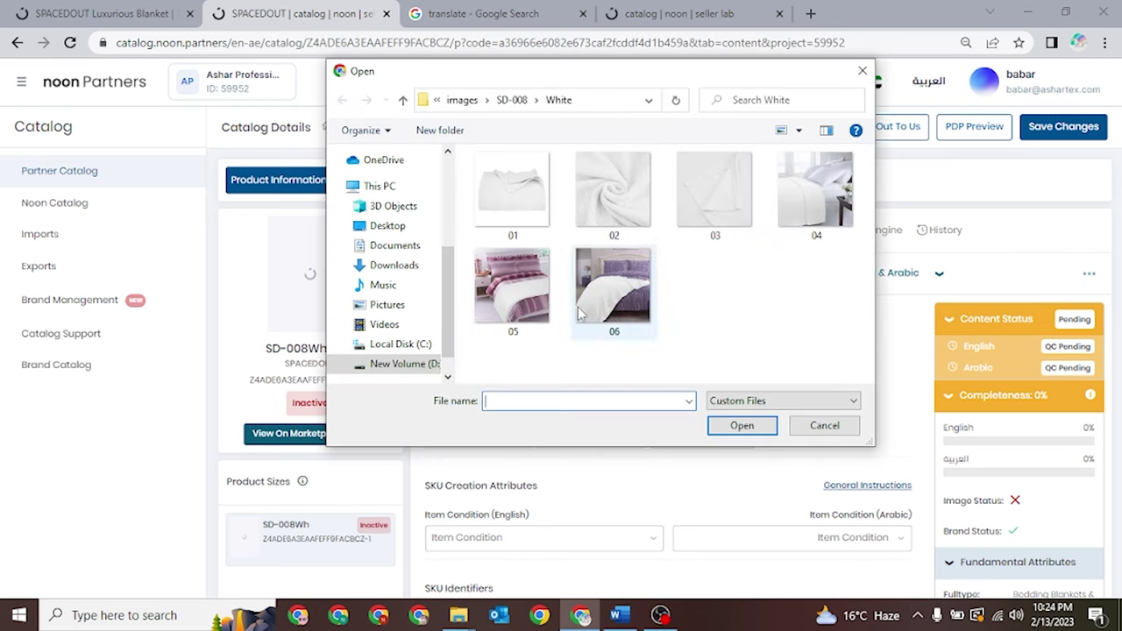
{"action": "double_click", "coordinate": [583, 190]}
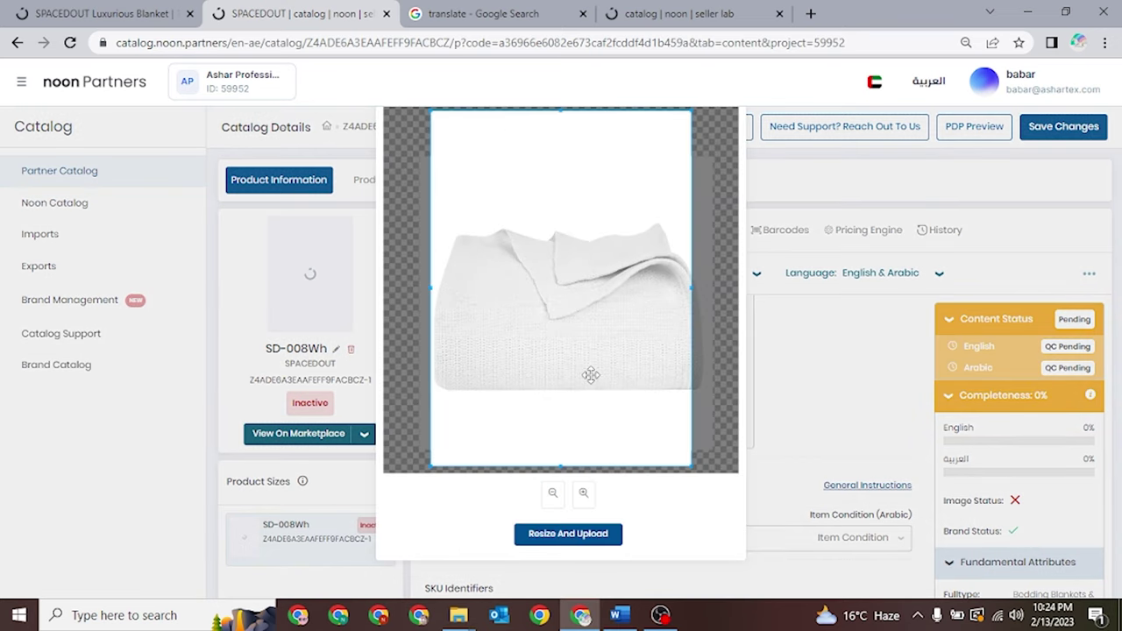
{"action": "left_click_drag", "start_coordinate": [591, 375], "coordinate": [600, 375]}
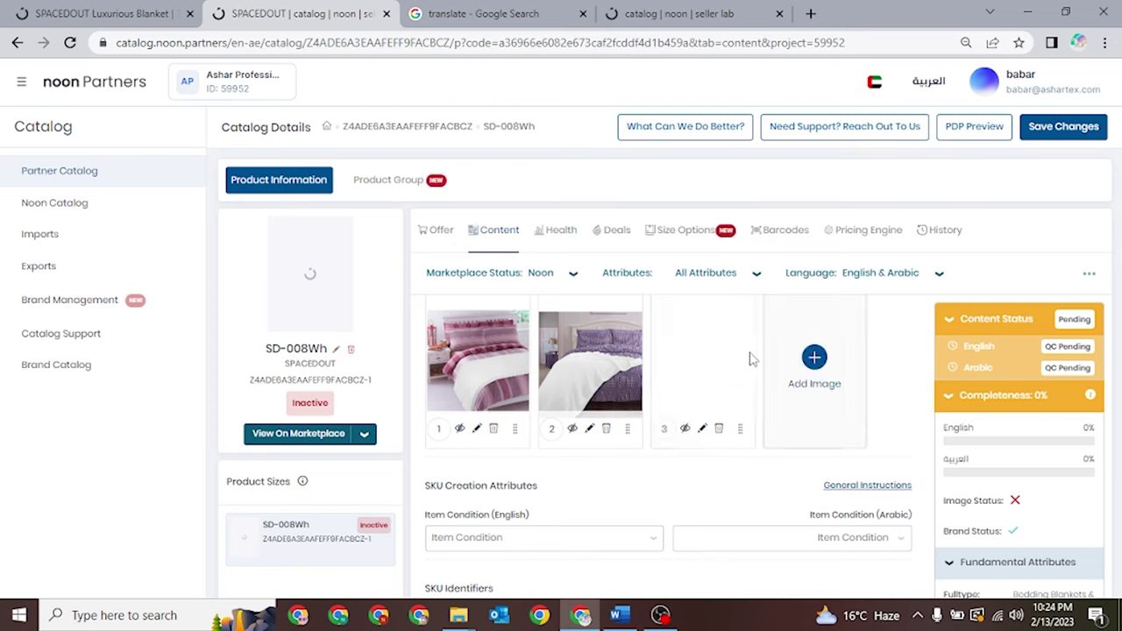
Upload the swirled fabric image 02 as SD-008Wh's fourth product image, zoomed out and centred in the crop frame
{"action": "left_click", "coordinate": [805, 358]}
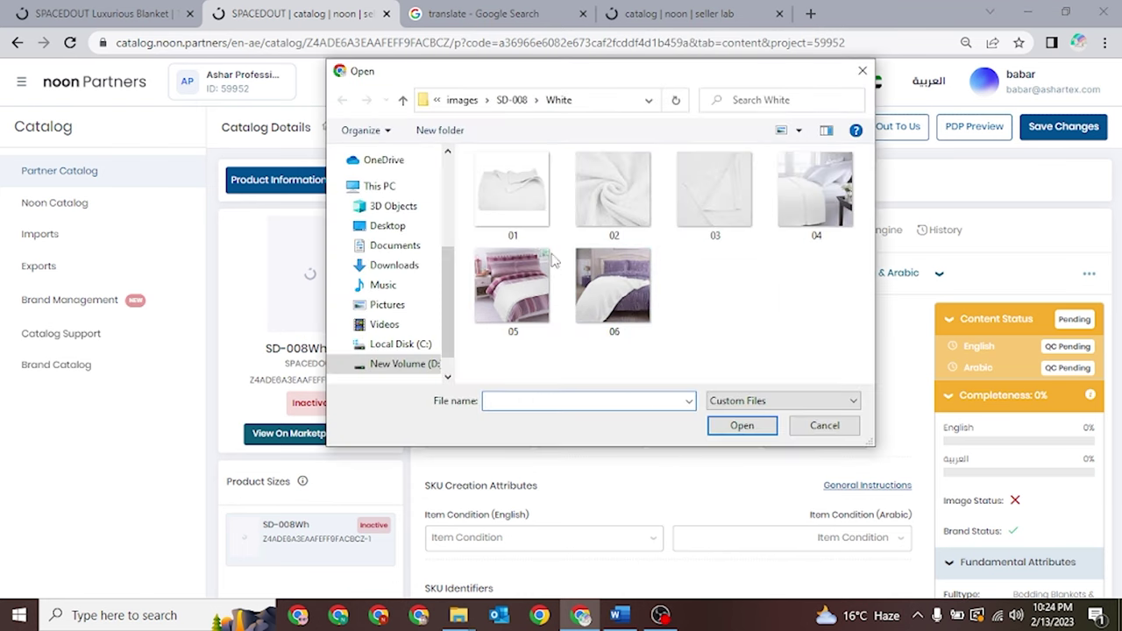
{"action": "double_click", "coordinate": [596, 196]}
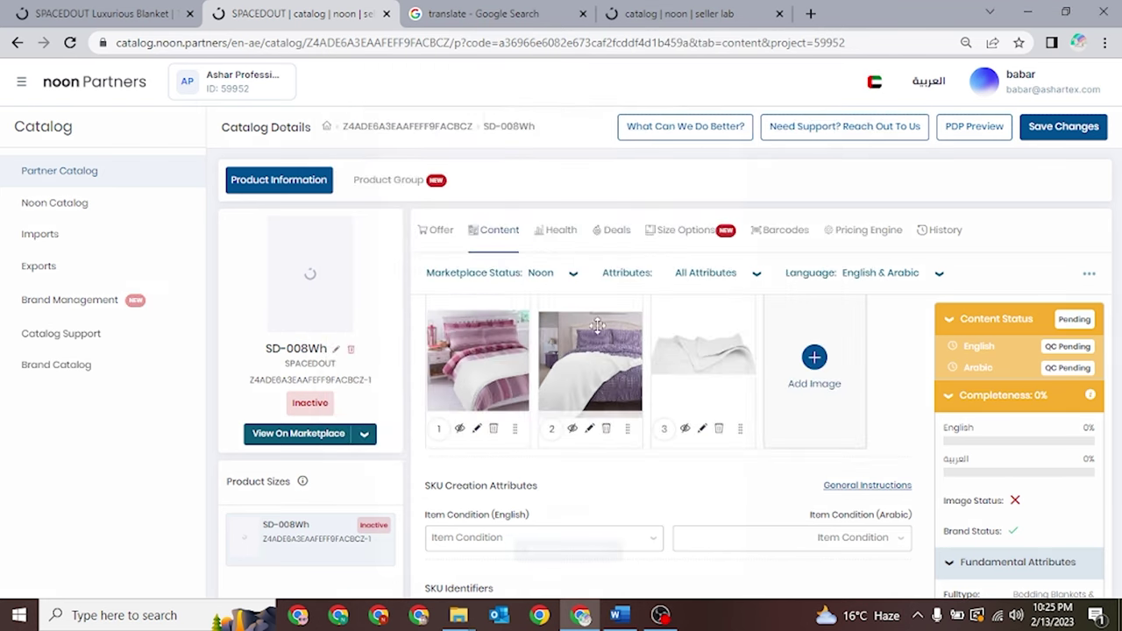
{"action": "scroll", "coordinate": [578, 306], "scroll_direction": "down", "scroll_amount": 3}
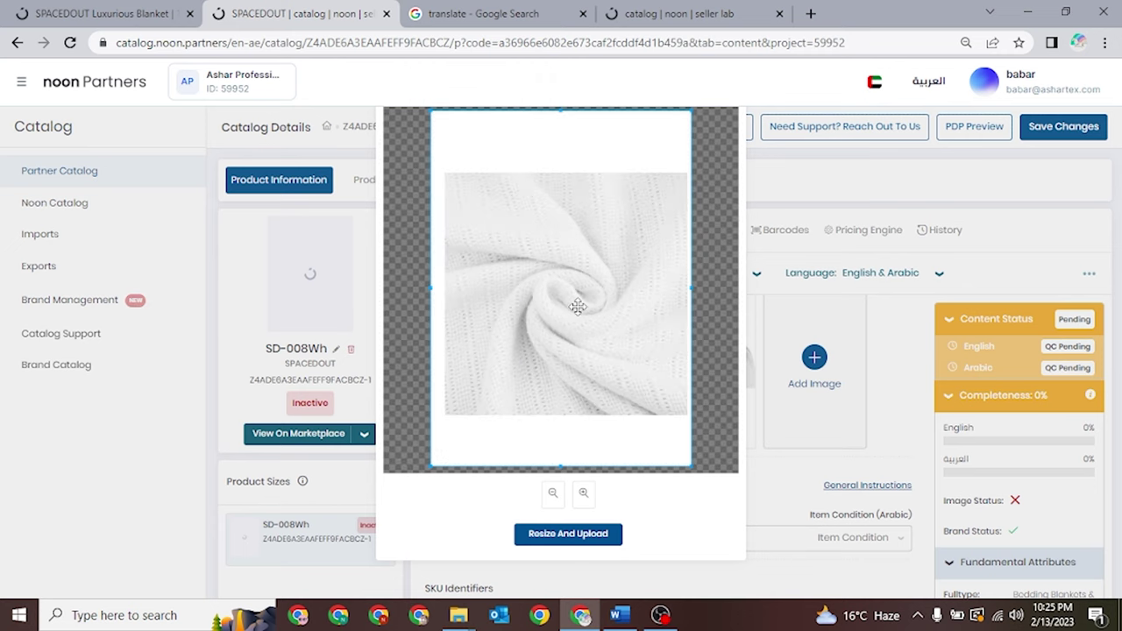
{"action": "left_click_drag", "start_coordinate": [587, 305], "coordinate": [592, 305]}
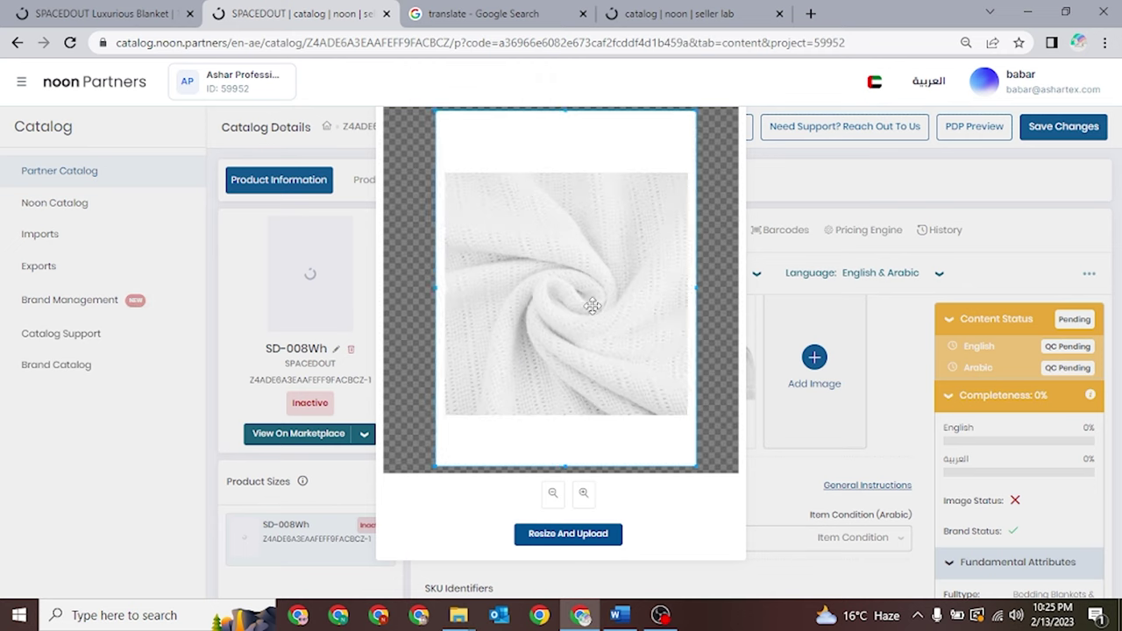
{"action": "scroll", "coordinate": [612, 305], "scroll_direction": "up", "scroll_amount": 1}
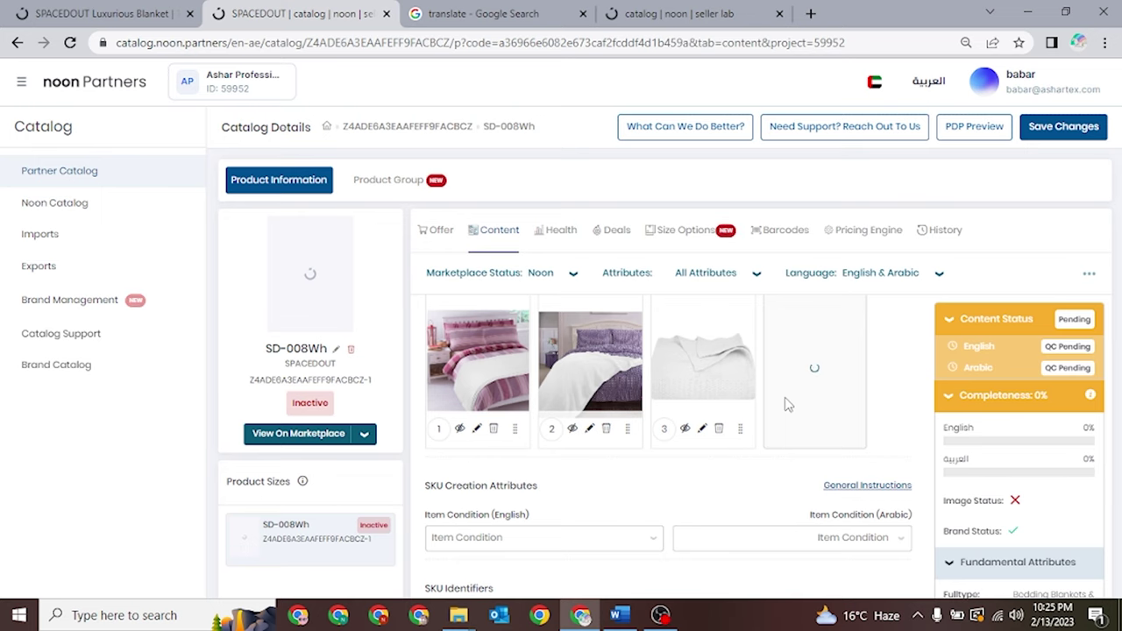
Upload the folded fabric close-up, image 03, as SD-008Wh's fifth product image, zoomed out to fit the crop frame
{"action": "left_click", "coordinate": [478, 373]}
{"action": "double_click", "coordinate": [715, 223]}
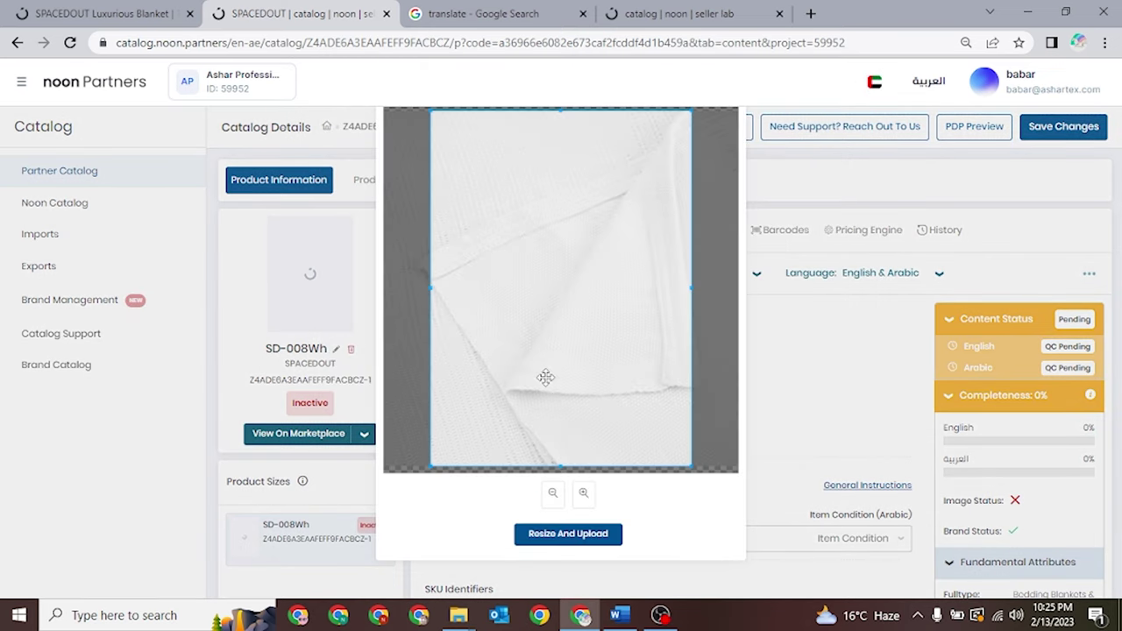
{"action": "scroll", "coordinate": [545, 377], "scroll_direction": "down", "scroll_amount": 3}
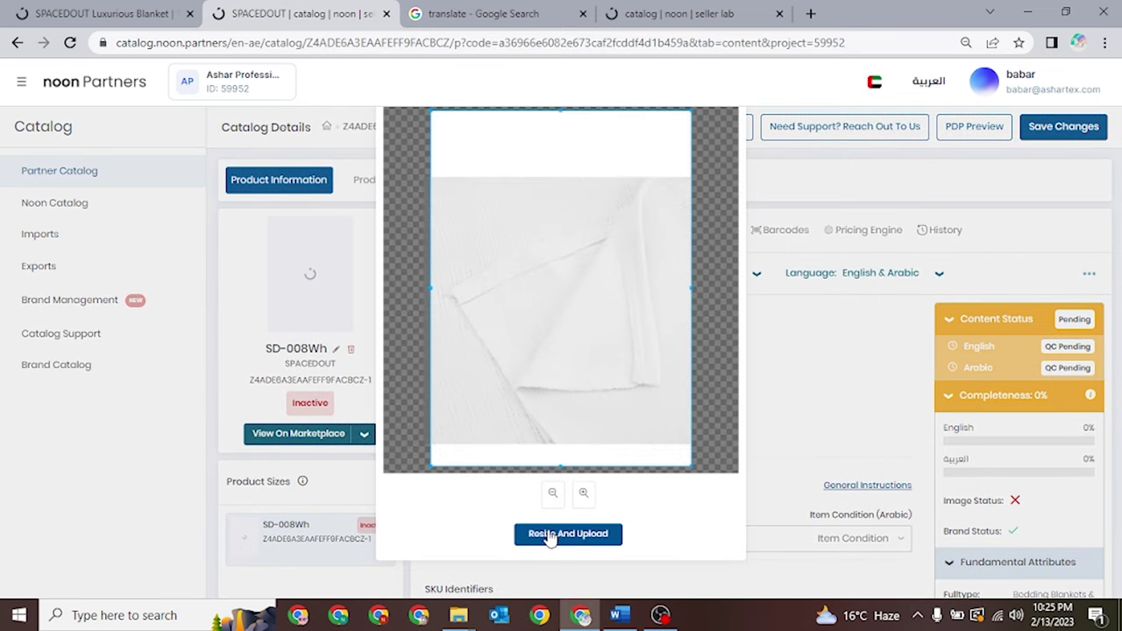
{"action": "key", "text": "Return"}
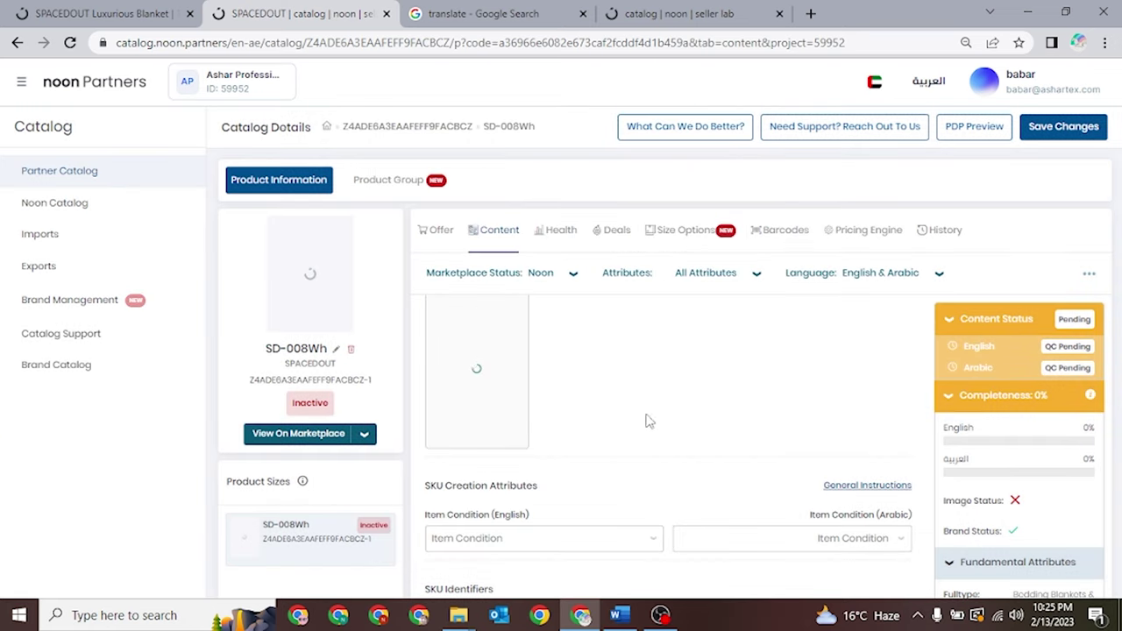